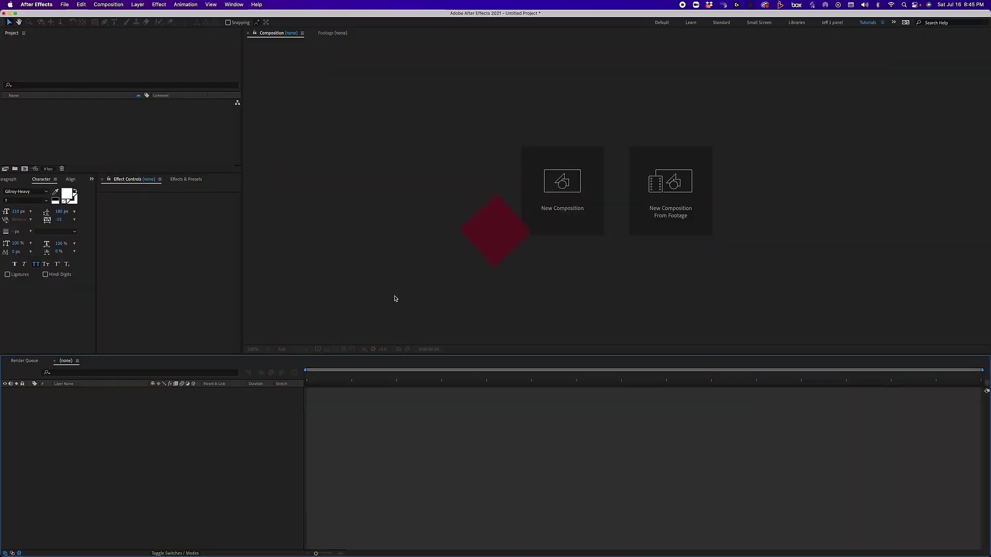
Step: Create a 1920×1080, 0:00:10:00 composition named Fractal Texture
click(575, 207)
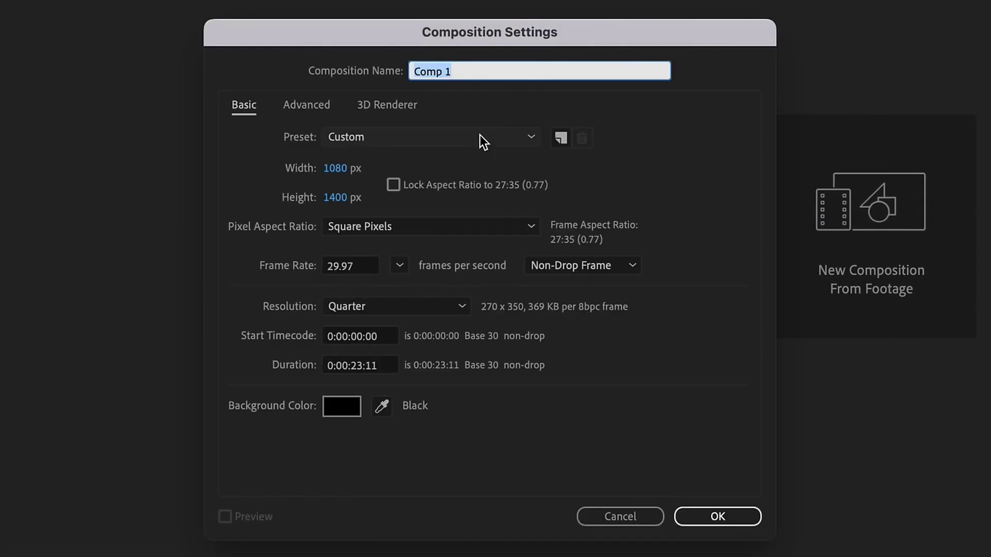
text(Fractal Tex)
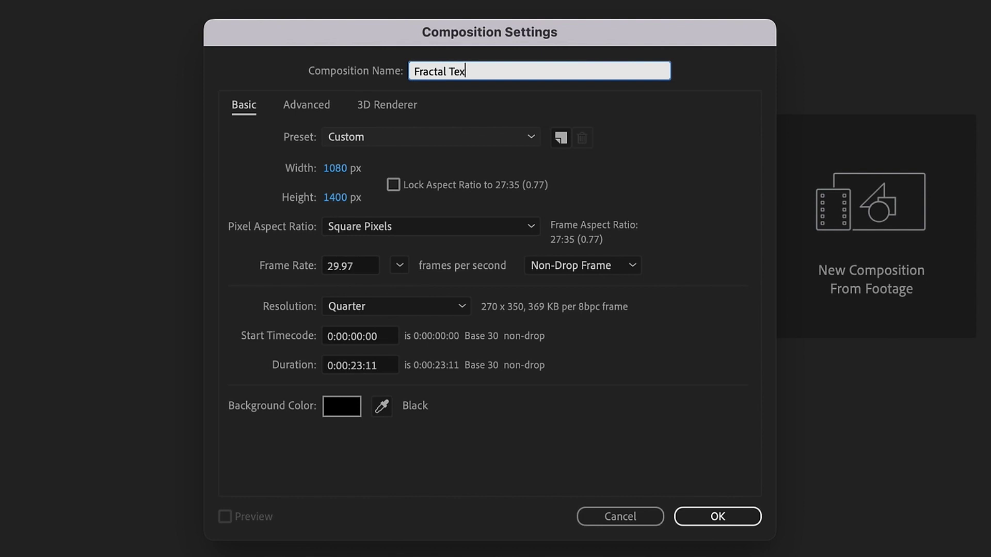
text(ture)
key(Tab)
text(1920)
click(335, 197)
text(1)
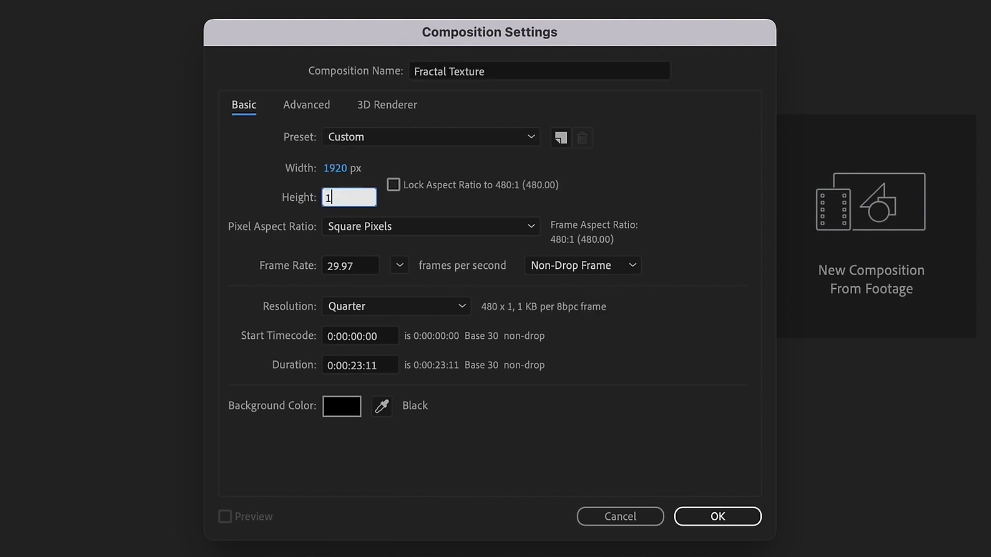
text(080)
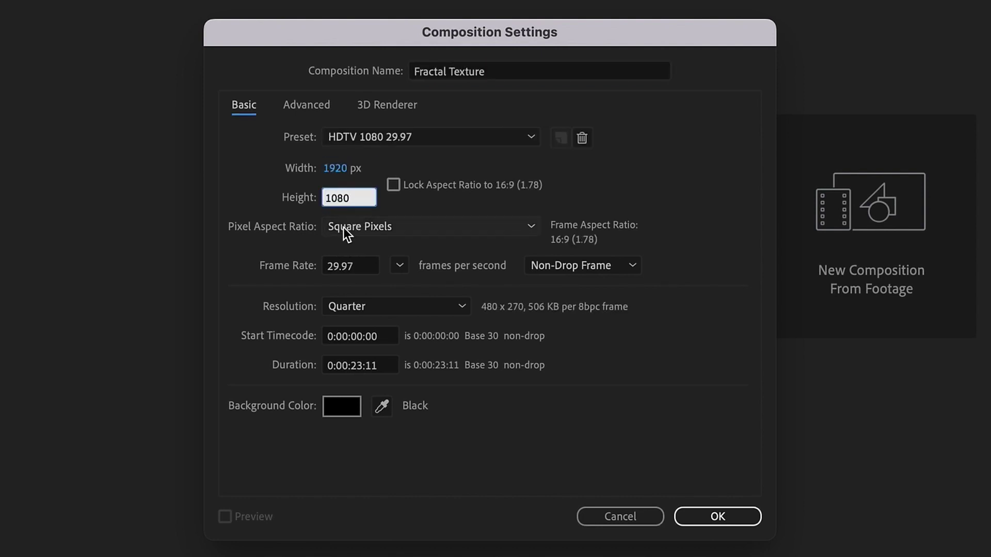
click(387, 364)
key(BackSpace)
key(BackSpace)
text(0)
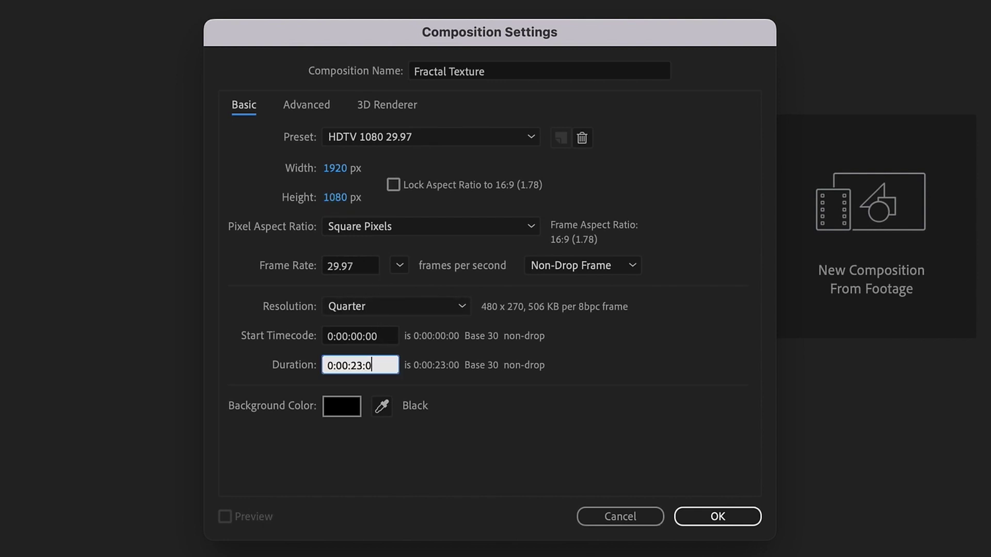
key(BackSpace)
key(BackSpace)
text(10)
click(743, 518)
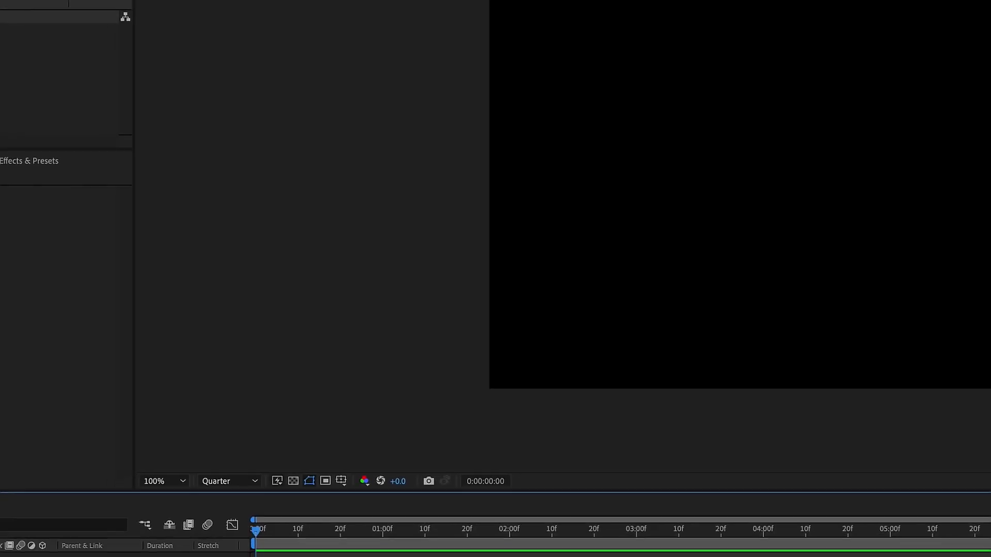
Step: Add a black solid layer named Fractal Noise
key(ctrl+y)
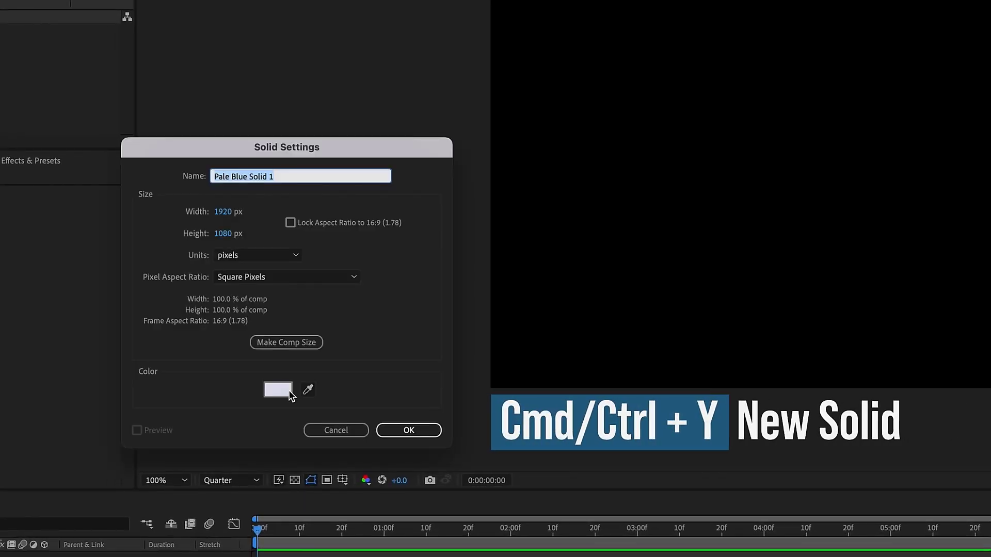
click(277, 390)
drag(687, 310, 703, 374)
click(850, 139)
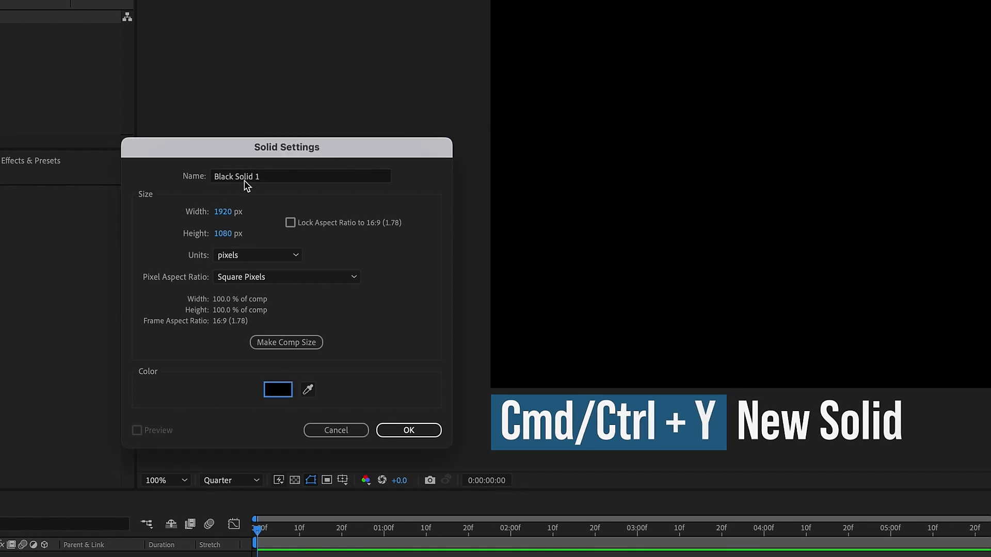
click(246, 176)
text(Ffra)
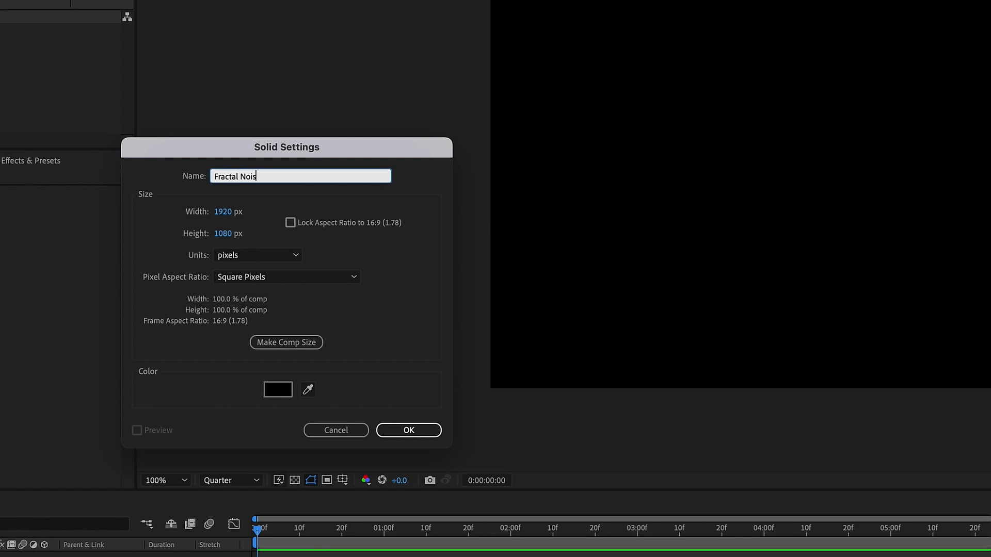
click(412, 430)
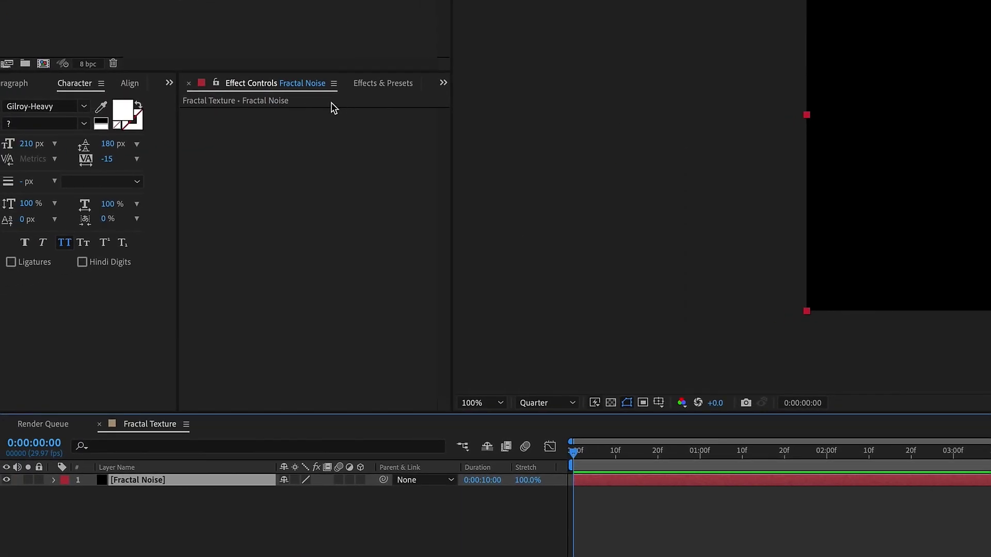
Step: Search Effects & Presets for 'fractal' and apply Fractal Noise to the solid
click(370, 86)
click(274, 102)
text(f)
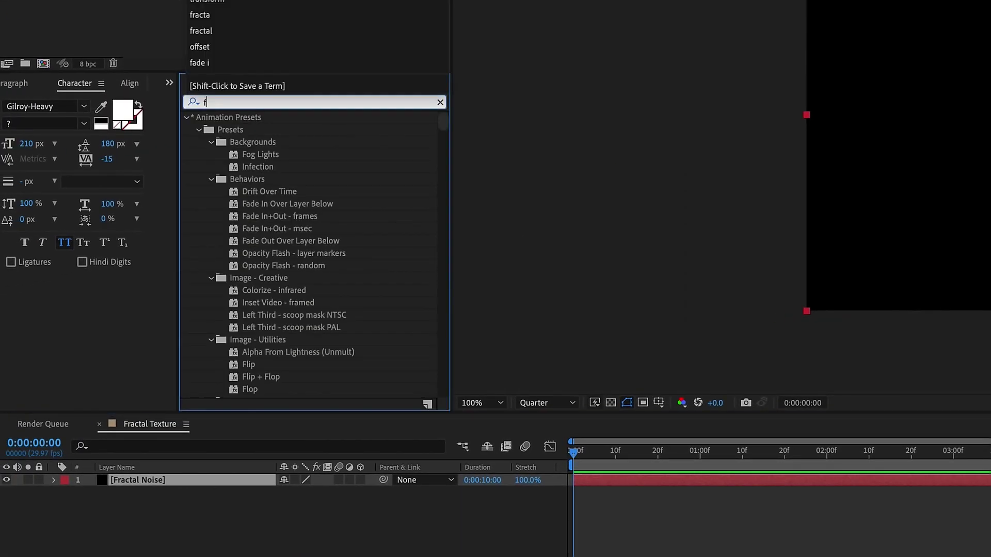
text(ractal)
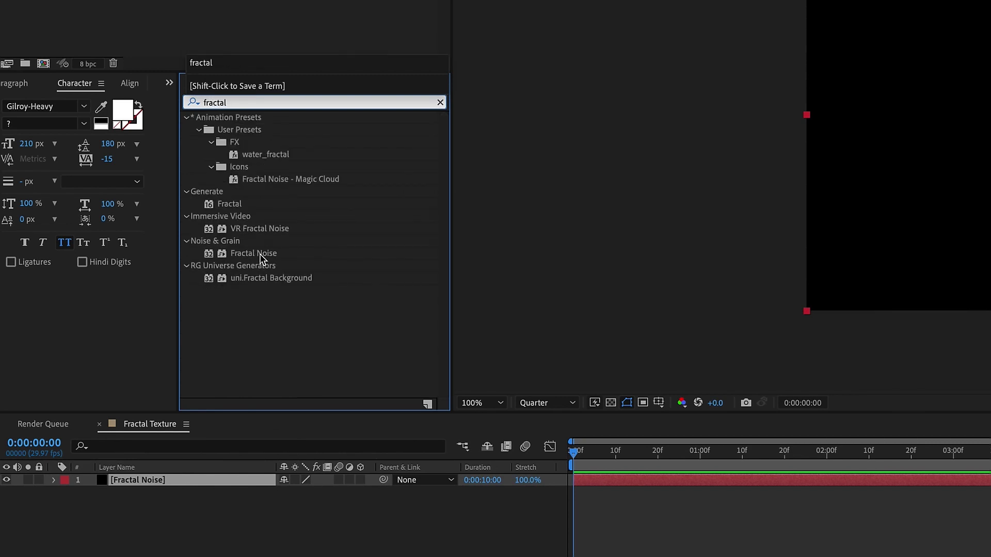
double_click(259, 254)
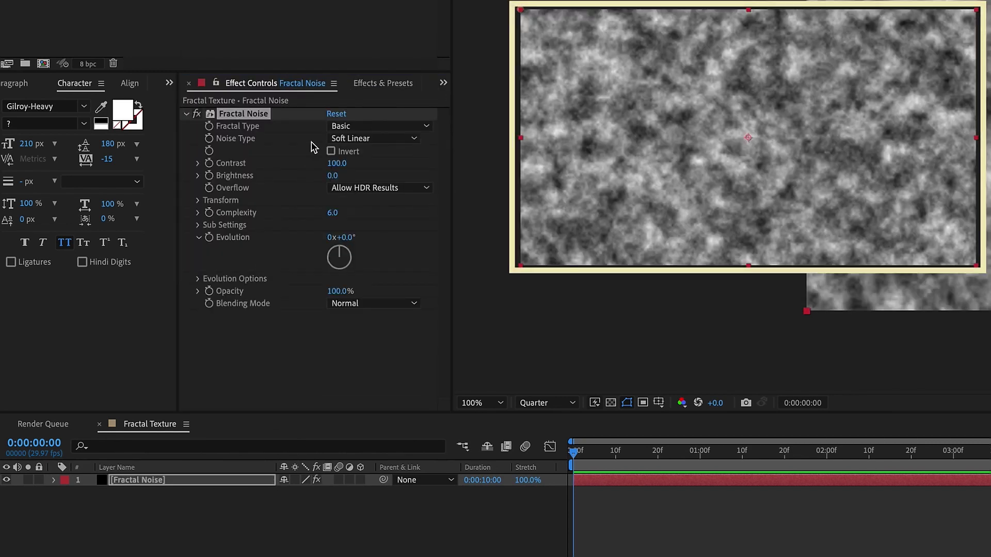
Step: Set Fractal Noise to Dynamic, Contrast 130, Brightness -10 and Scale 150
click(349, 128)
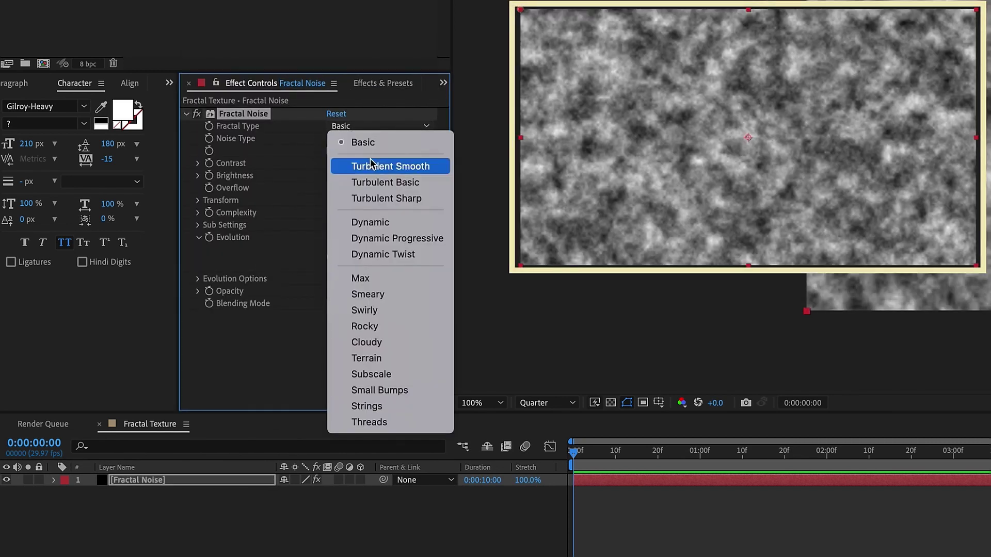
click(383, 226)
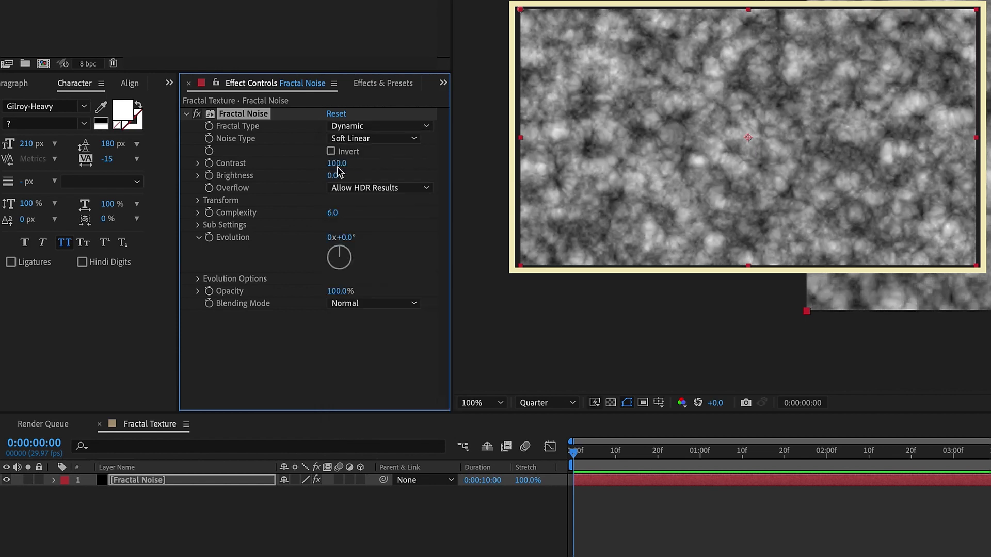
click(338, 165)
click(333, 176)
key(Return)
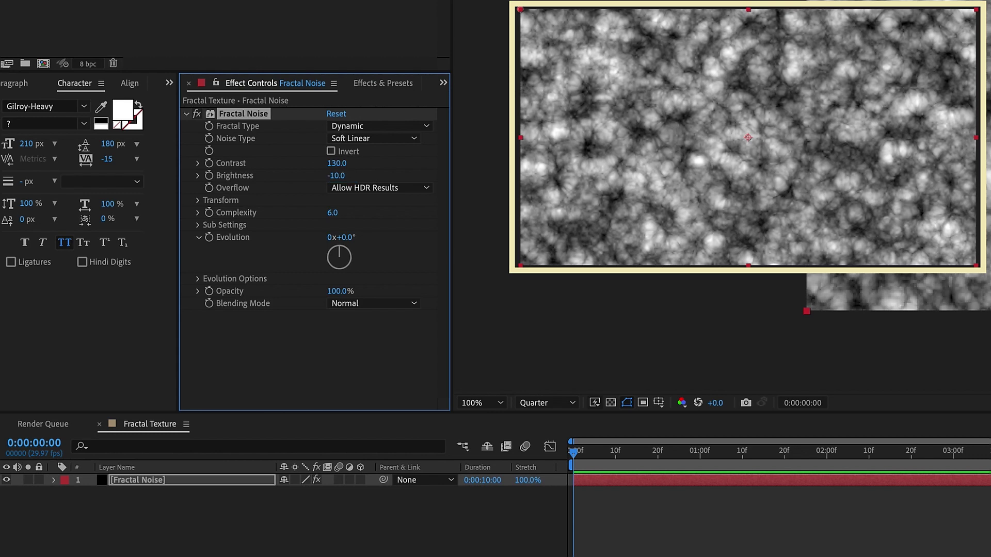
click(199, 201)
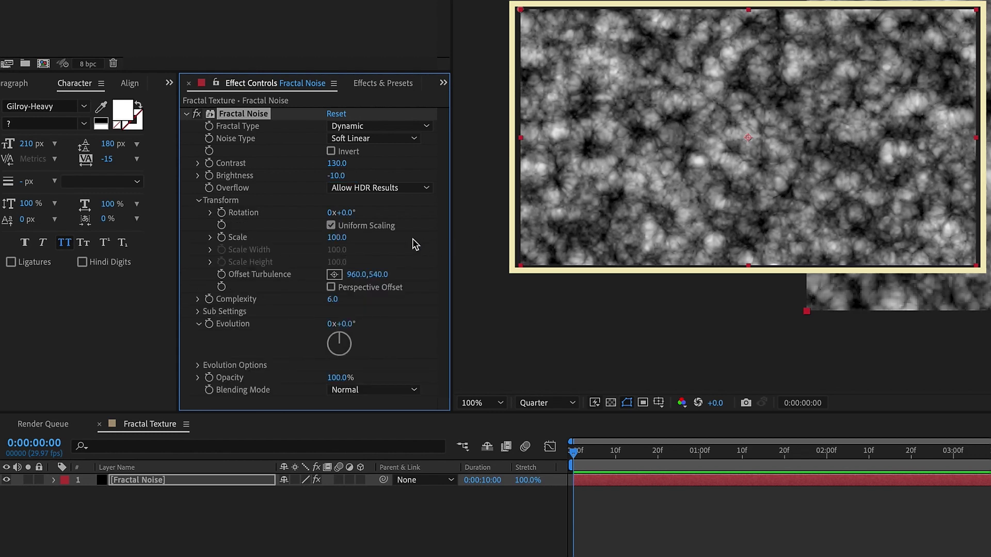
click(336, 238)
key(Return)
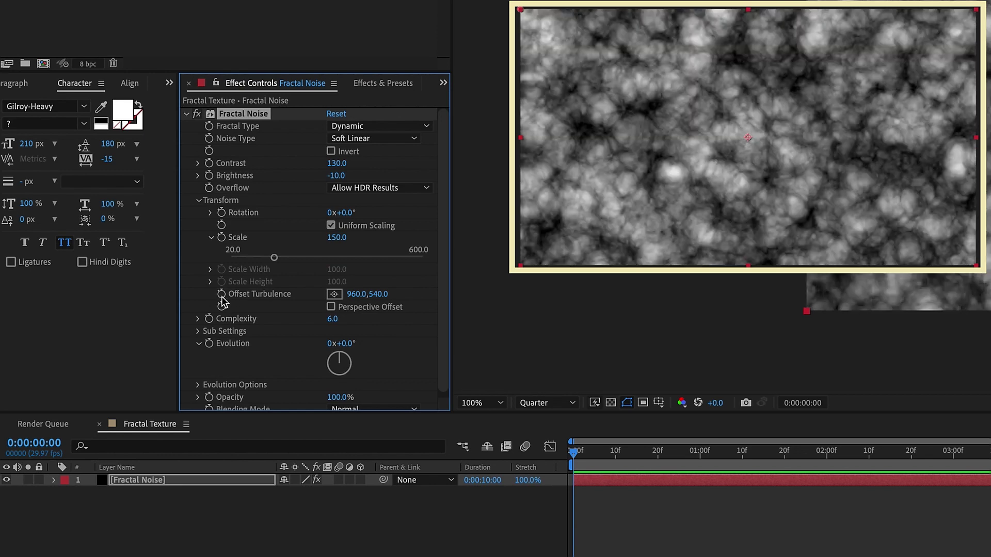
click(617, 472)
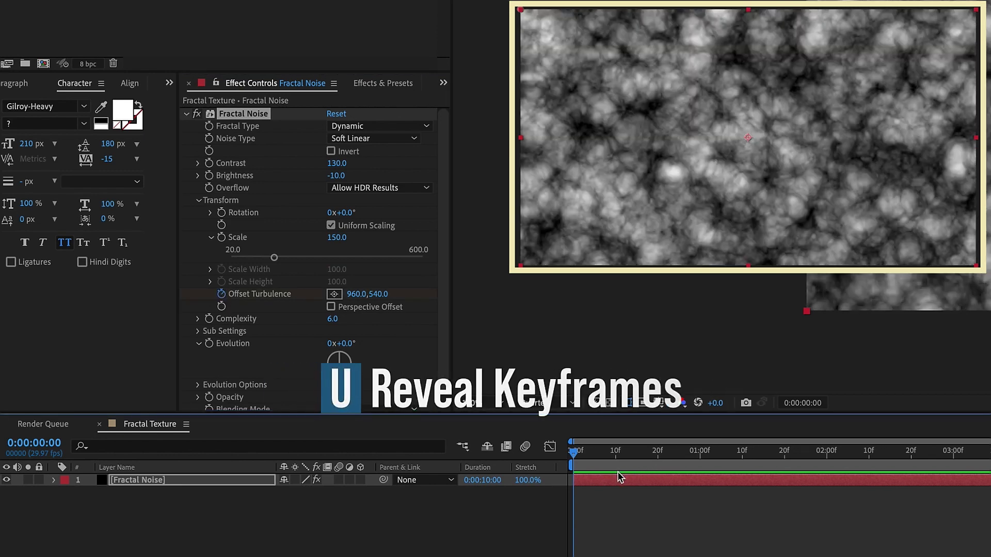
Step: At the last frame, set Offset Turbulence to 1160,740
key(u)
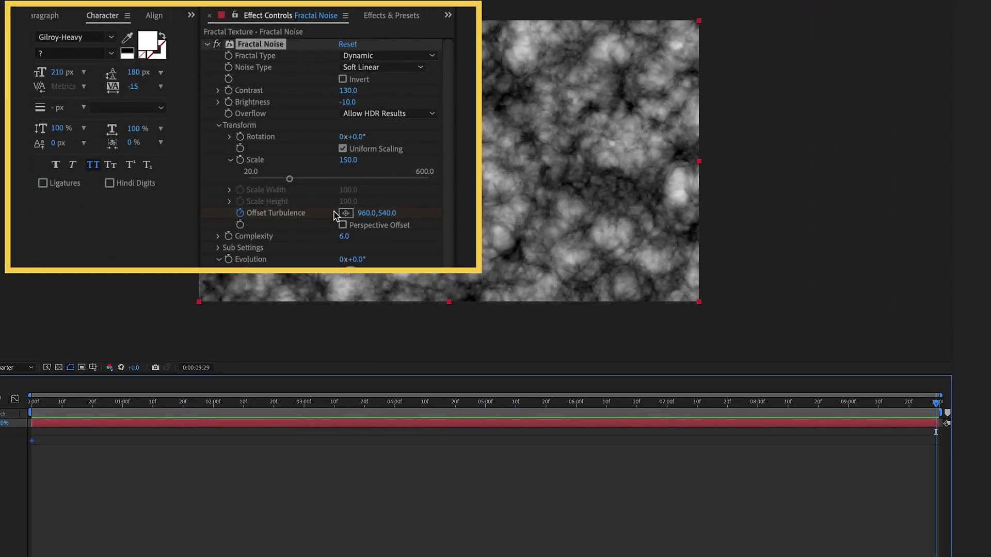
click(365, 214)
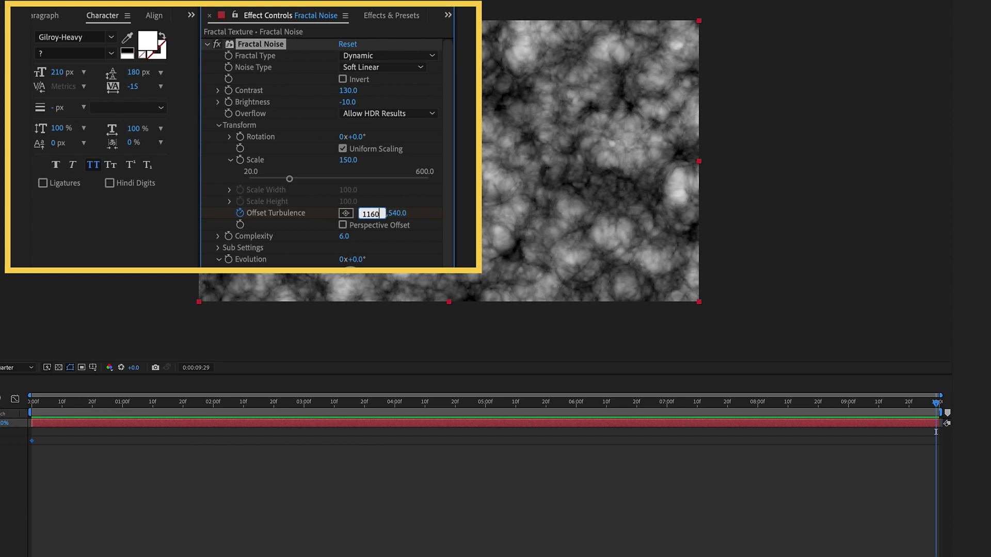
text(1160)
click(393, 212)
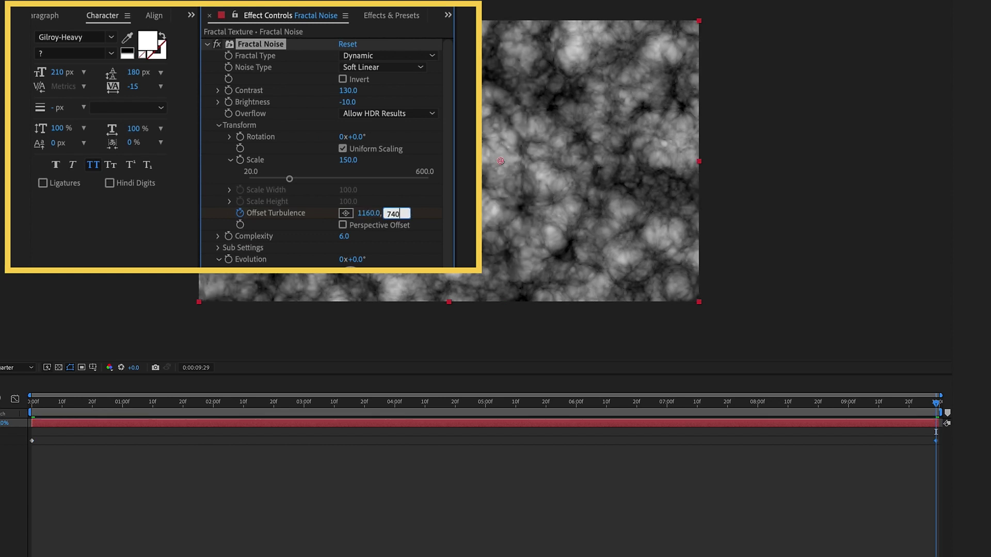
key(Return)
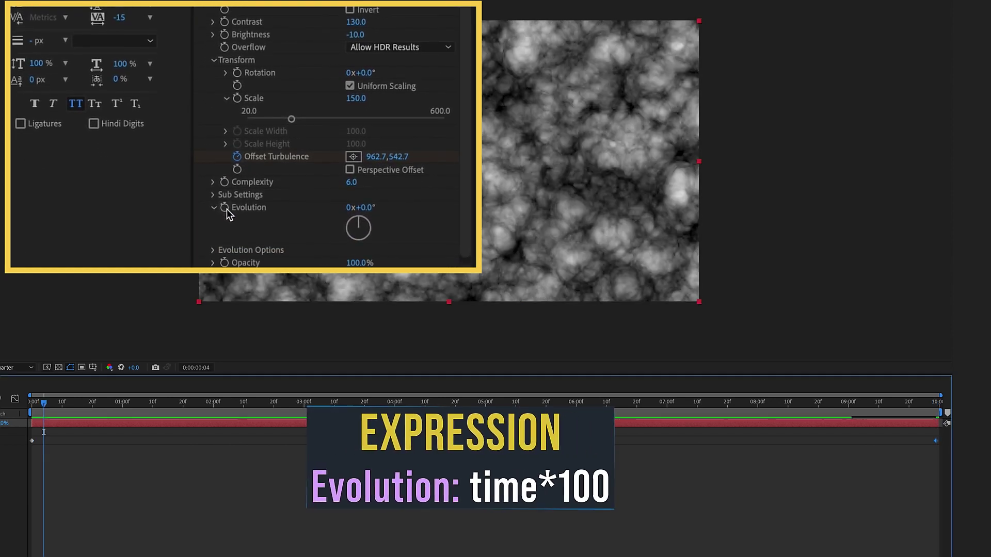
Step: Drive Evolution with the expression time*100
alt+click(225, 208)
text(time)
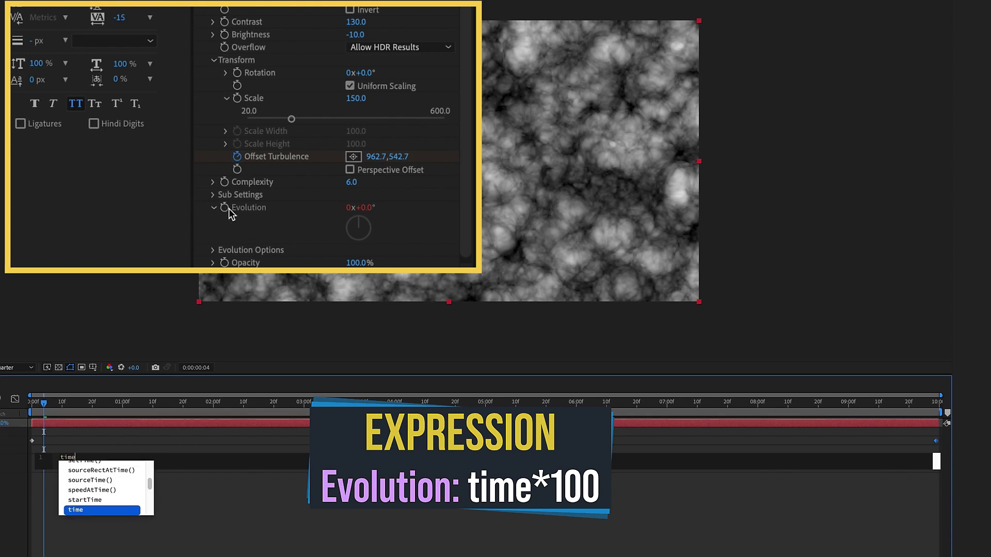
text(*100)
key(KP_Enter)
key(space)
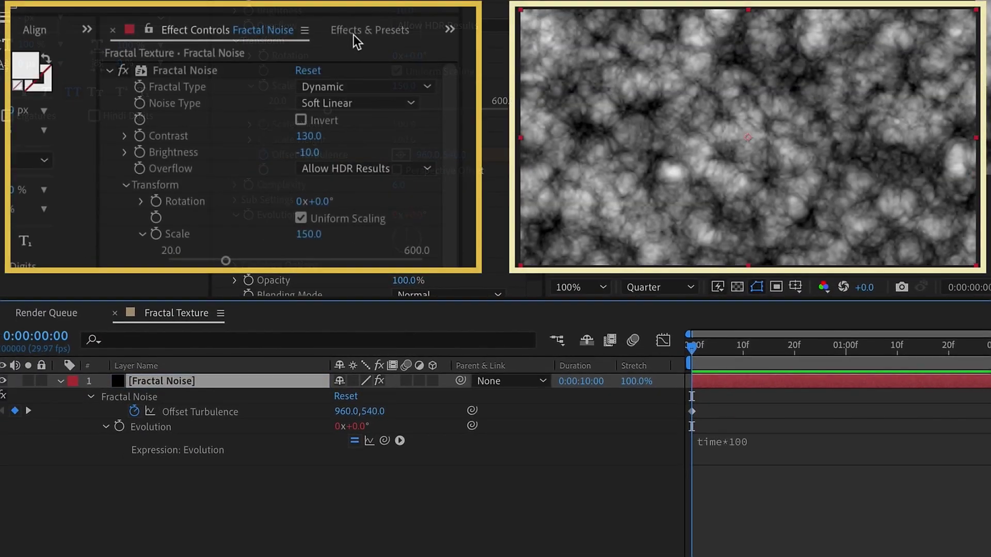
Step: Apply the Tritone effect to the fractal noise layer
click(353, 30)
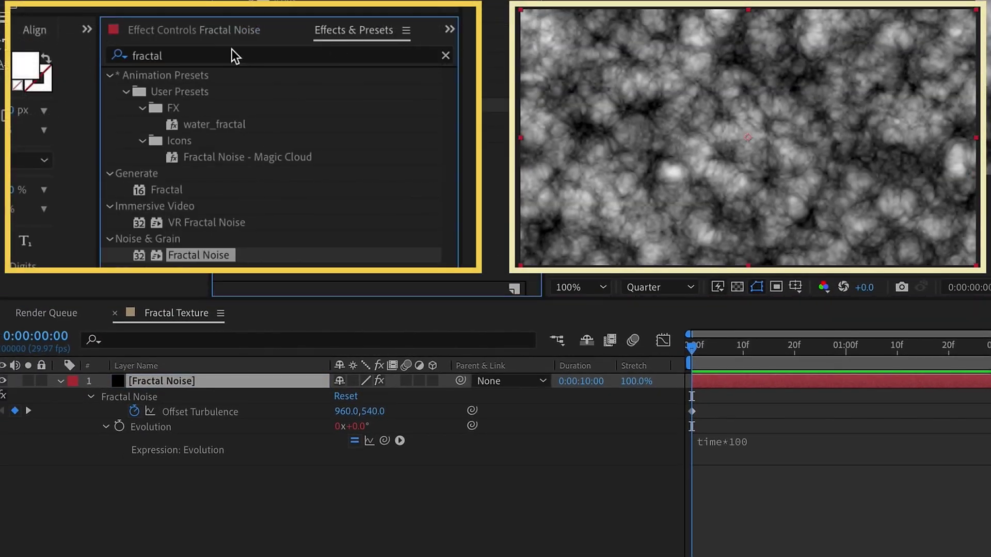
click(239, 56)
text(triton)
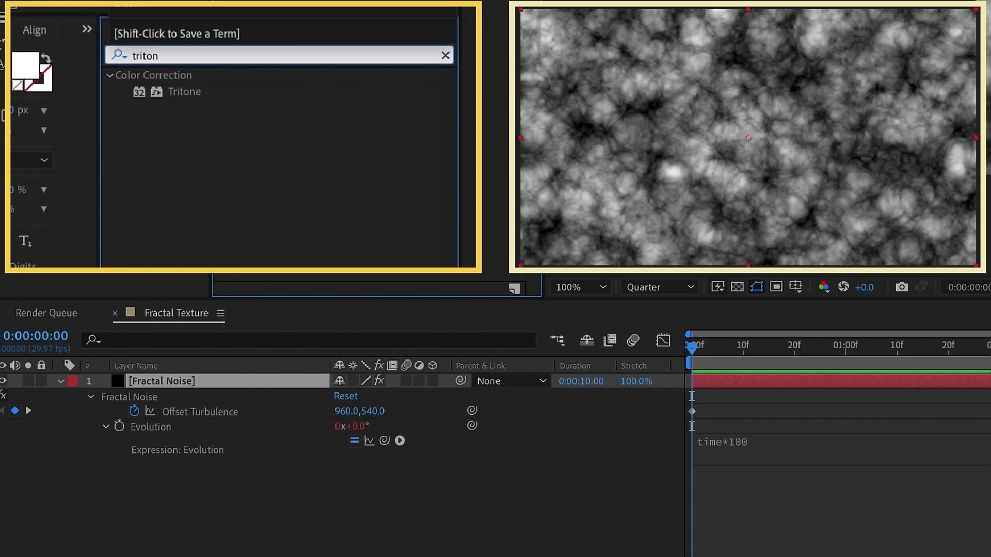
double_click(187, 93)
scroll(271, 207, down, 1)
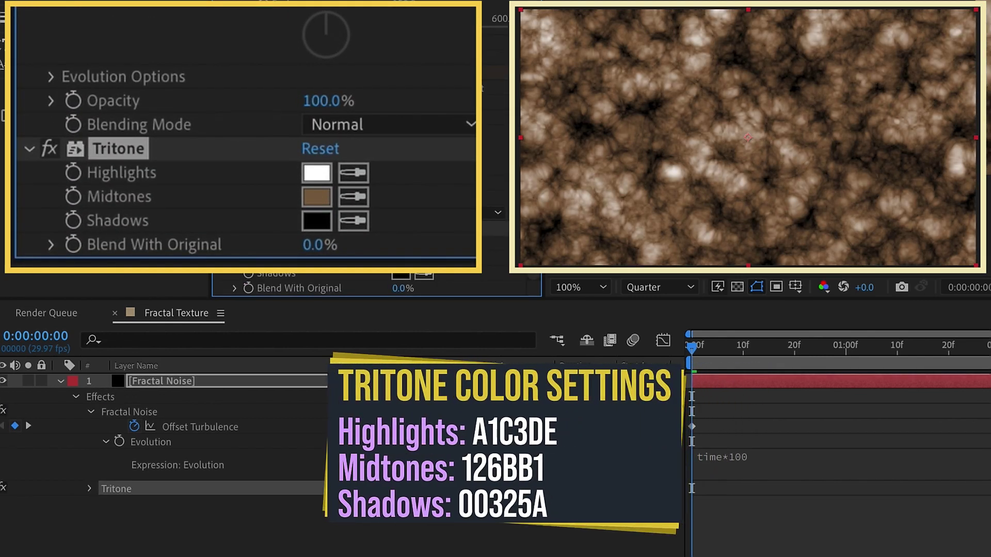
Step: Set Tritone Highlights to A1C3DE, Midtones to 126BB1 and Shadows to 00325A
click(320, 172)
text(A1C3DE)
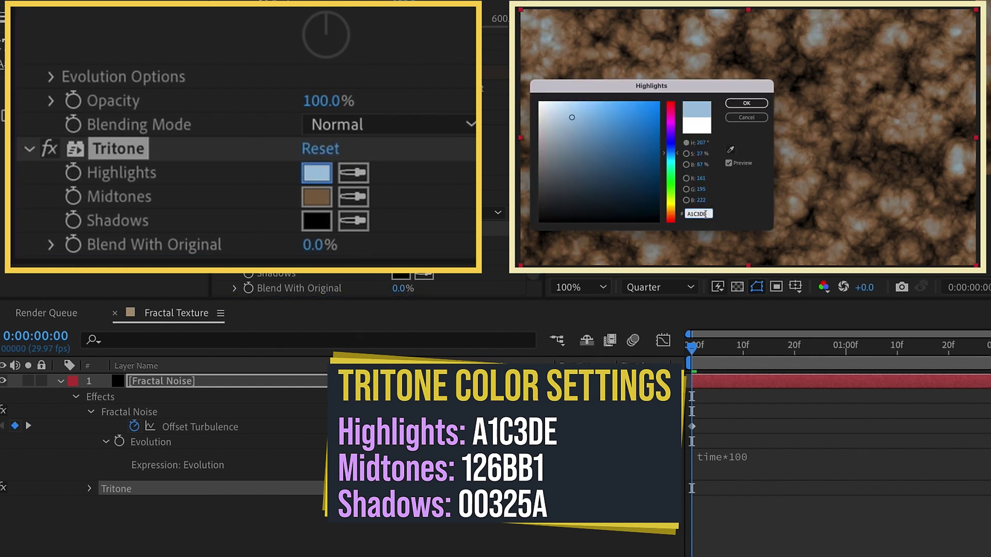
key(Return)
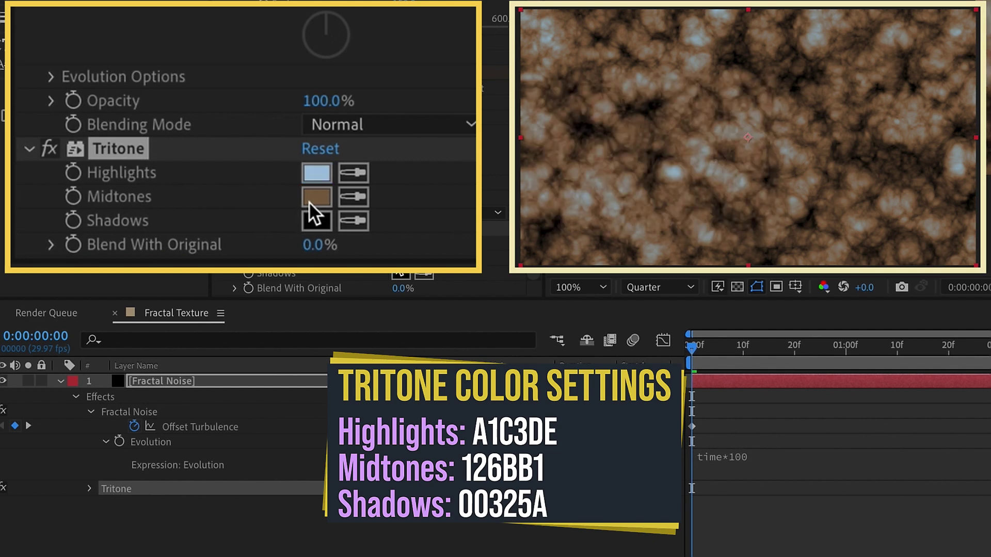
click(313, 200)
text(126BB1)
click(743, 103)
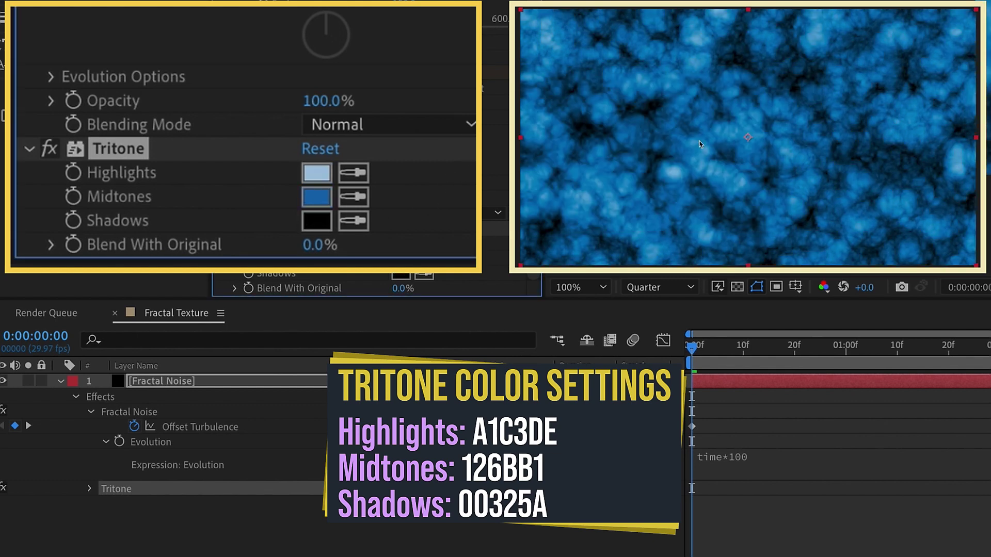
click(325, 221)
text(00325A)
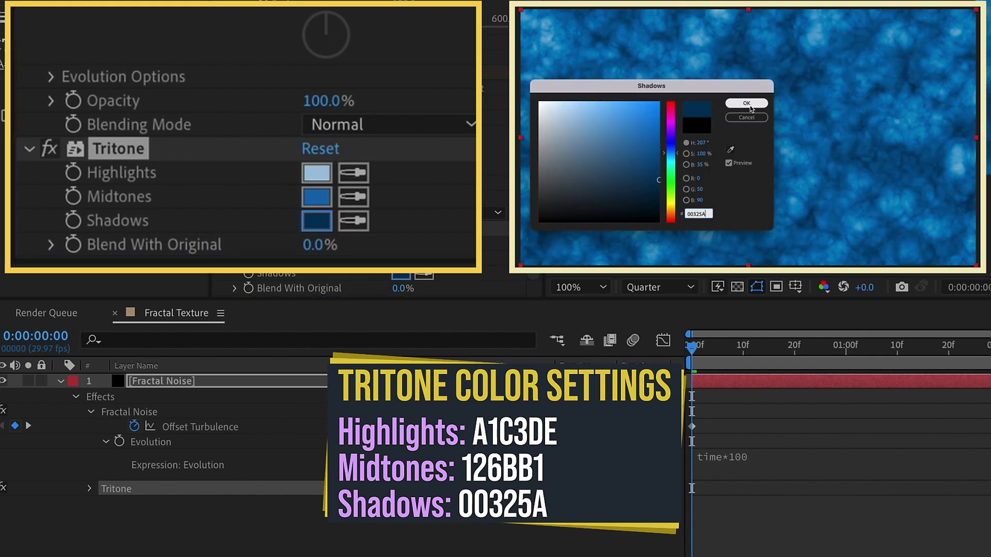
click(746, 103)
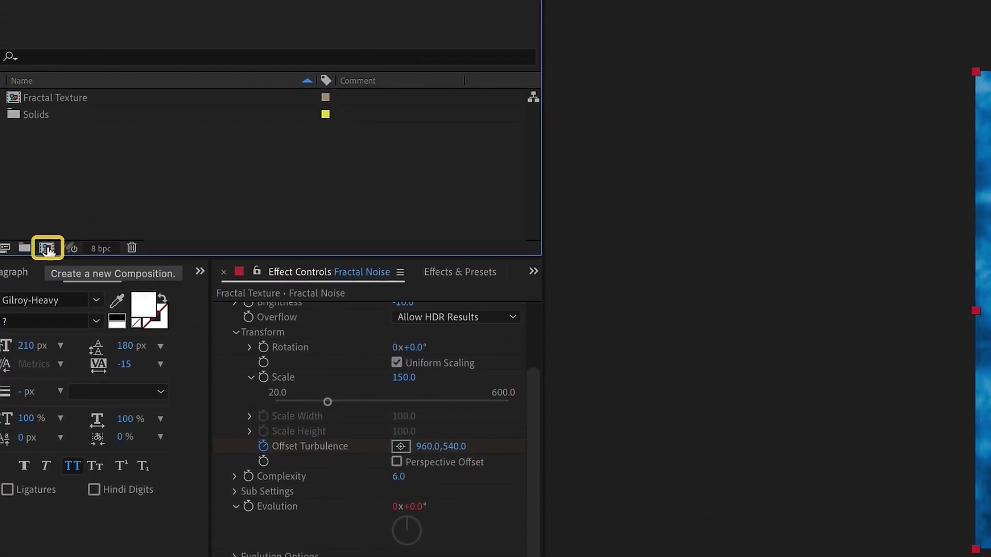
Step: Create a Main composition and add Fractal Texture to it as a layer
click(48, 249)
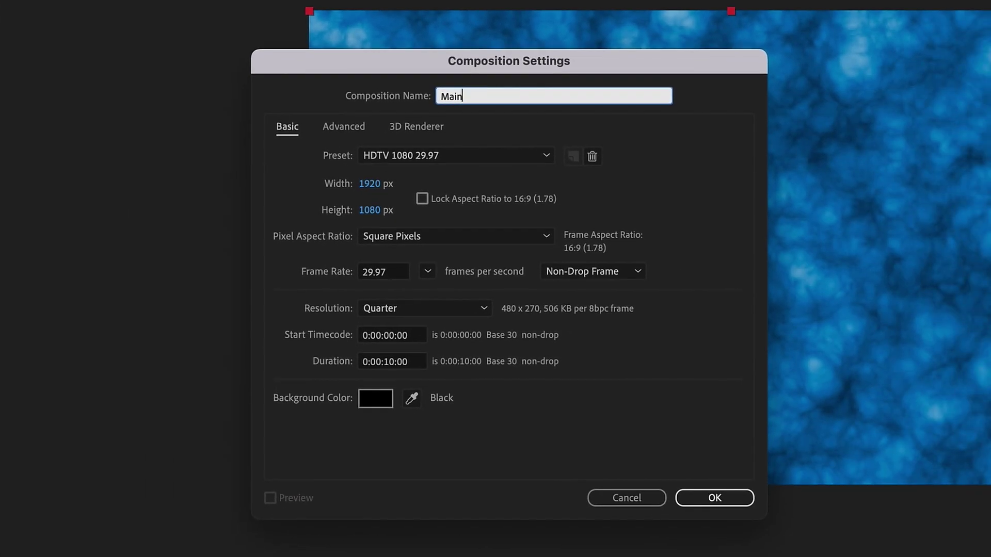
click(712, 499)
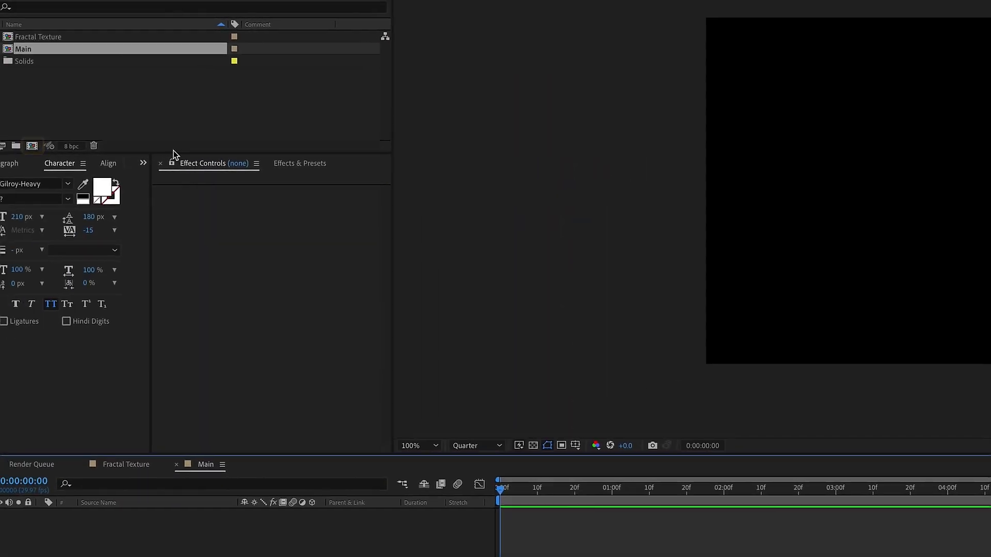
click(52, 37)
drag(44, 41, 129, 511)
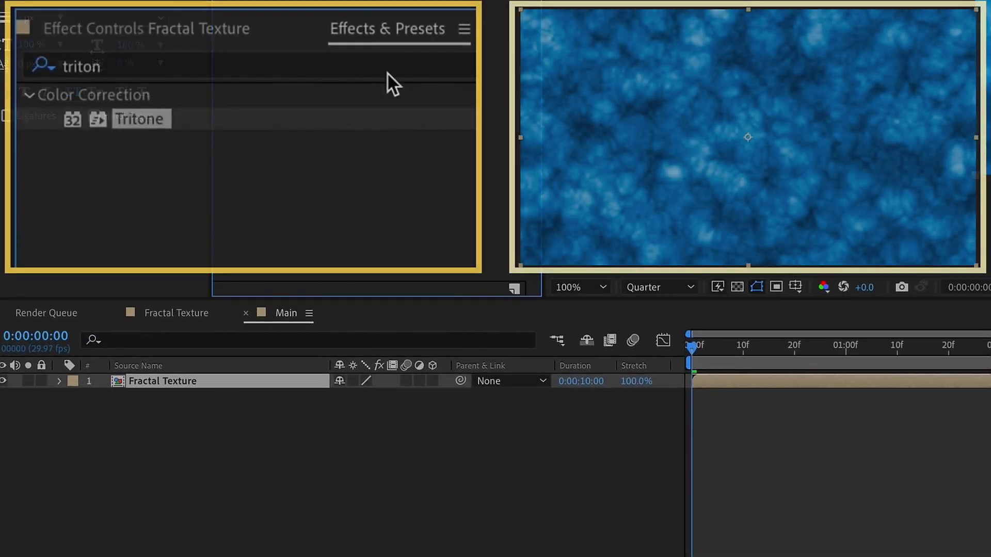
Step: Apply CC Glass to the Fractal Texture layer
click(370, 67)
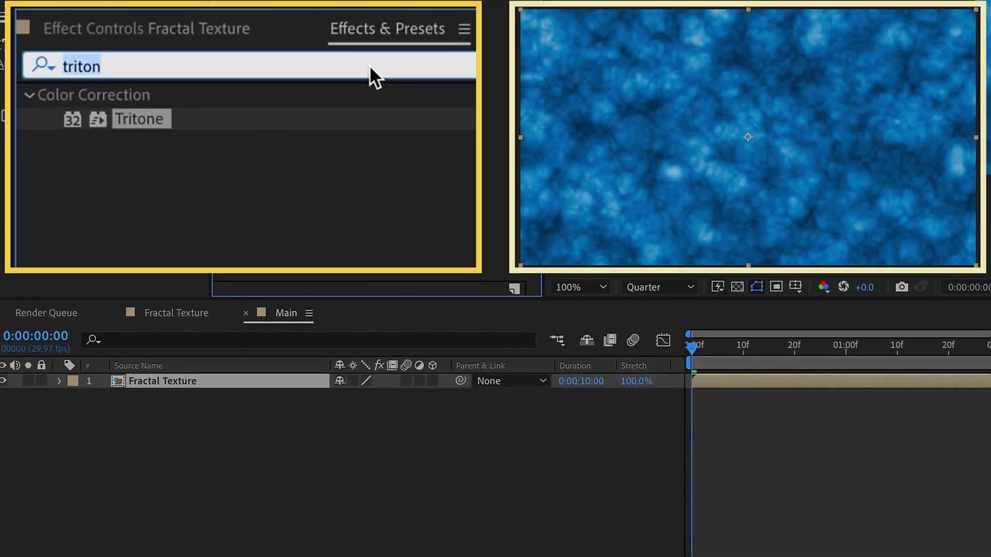
text(cc glas)
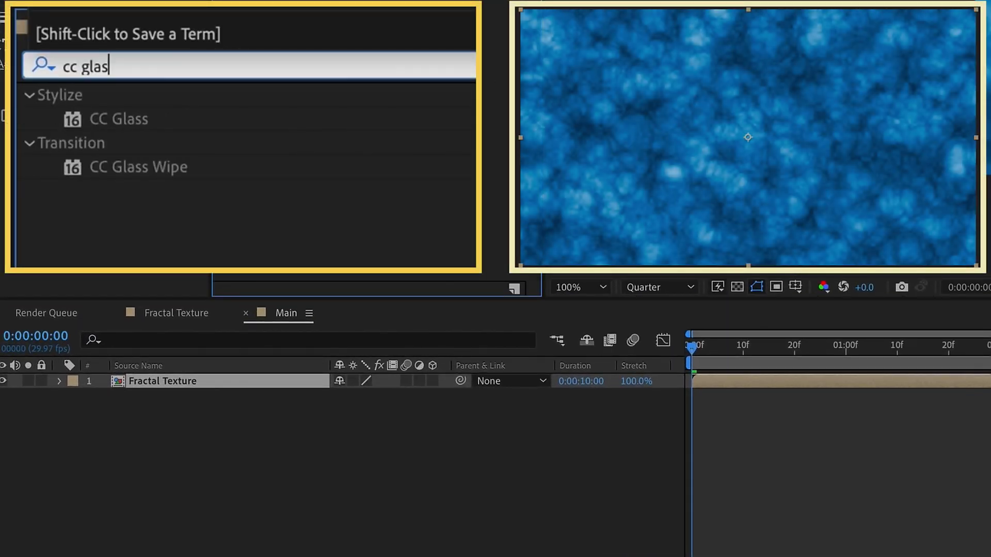
double_click(109, 123)
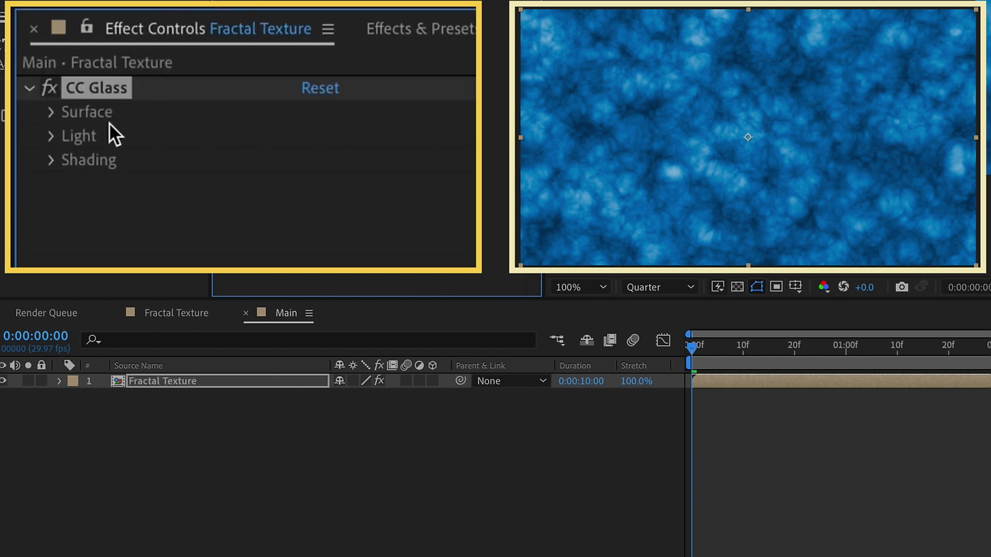
click(52, 112)
Step: Set CC Glass Softness 40, Height -75 and Displacement -100
click(312, 186)
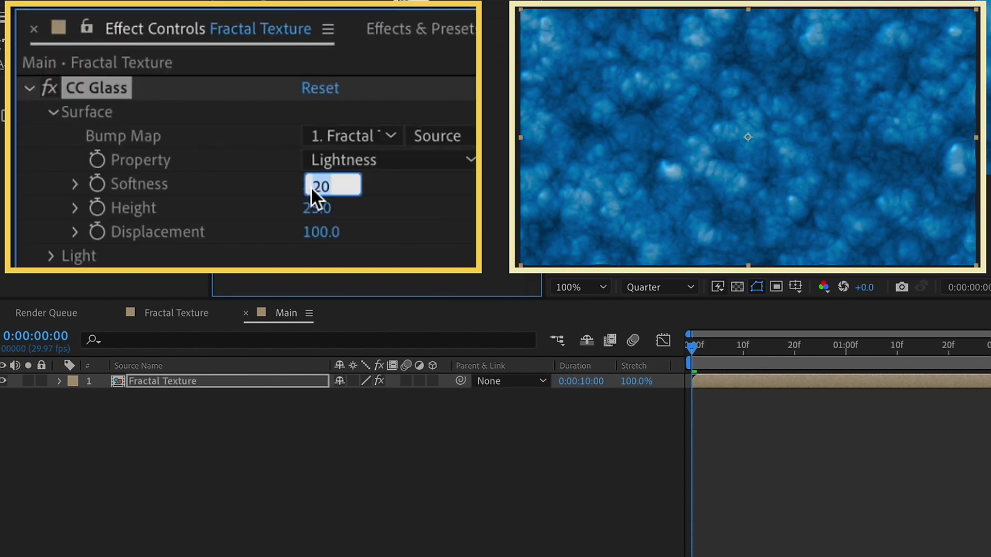
text(40)
click(313, 208)
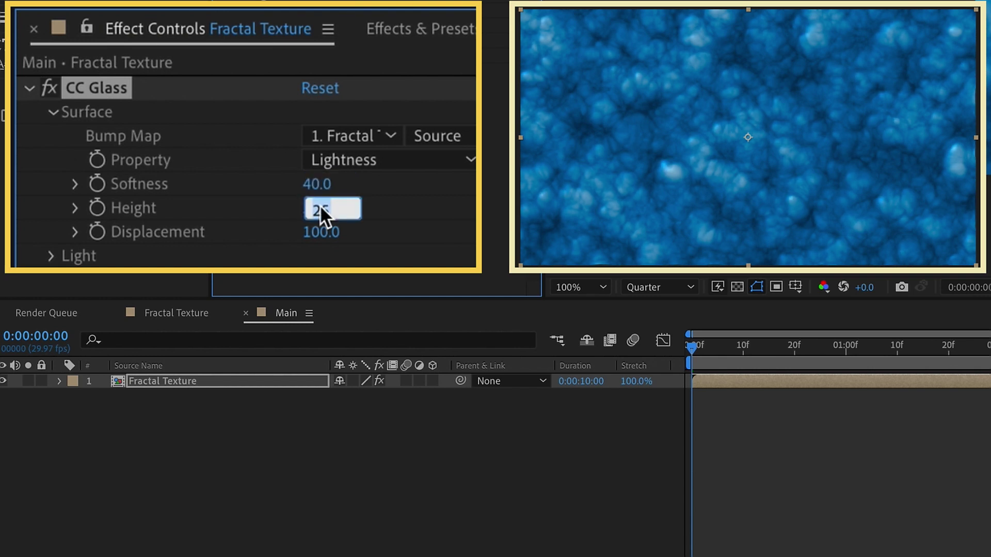
text(-75)
key(Return)
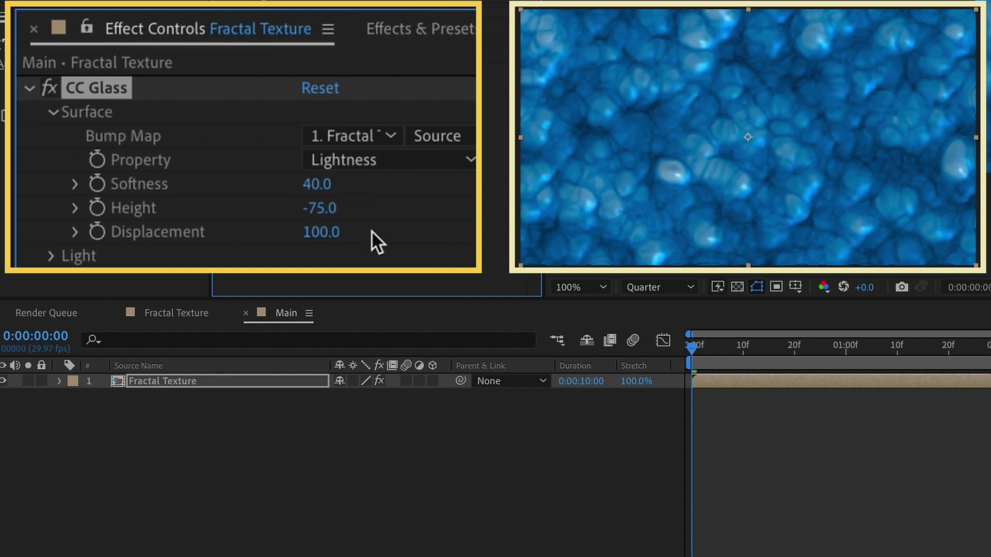
click(322, 233)
text(-)
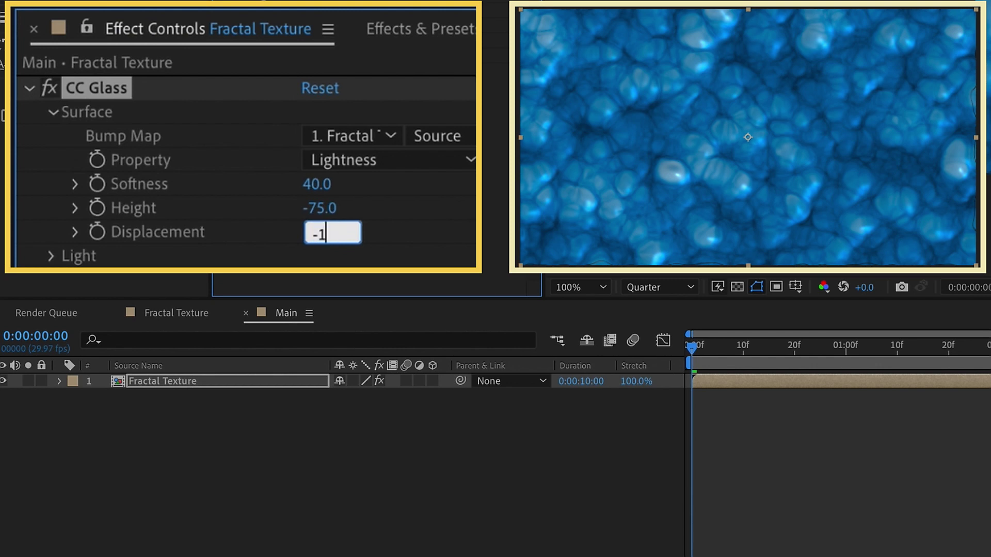
text(100)
key(Return)
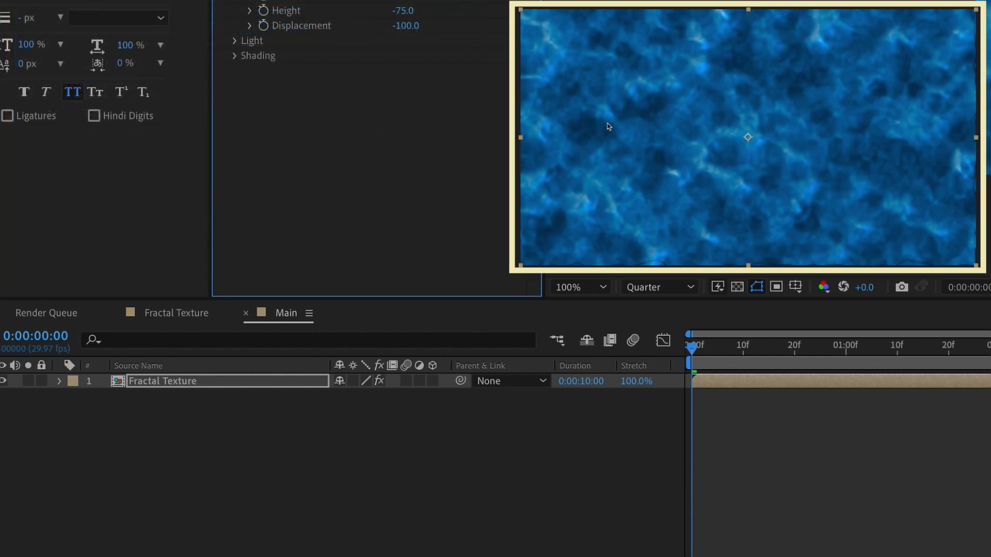
Step: Make Fractal Texture a 3D layer and add a camera to the Main comp
click(385, 377)
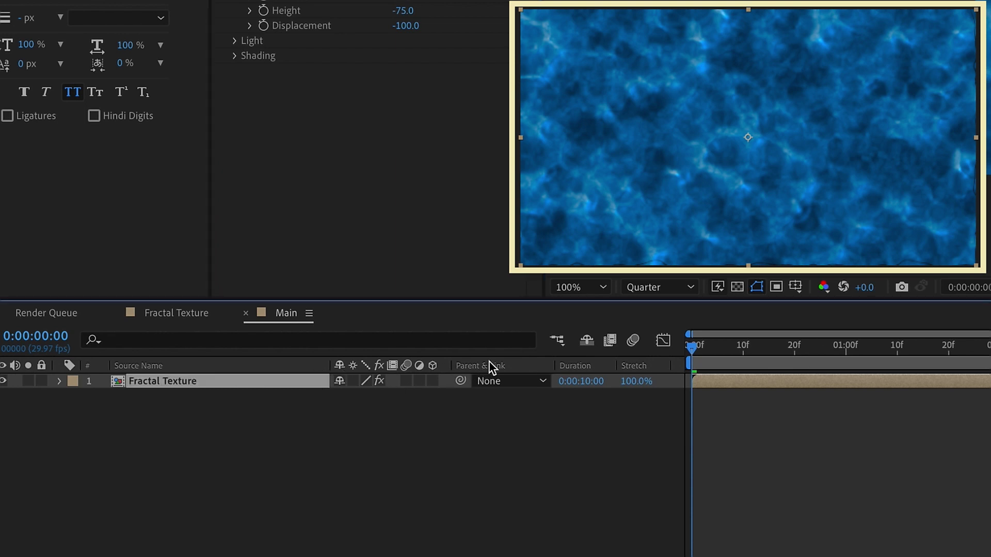
click(433, 381)
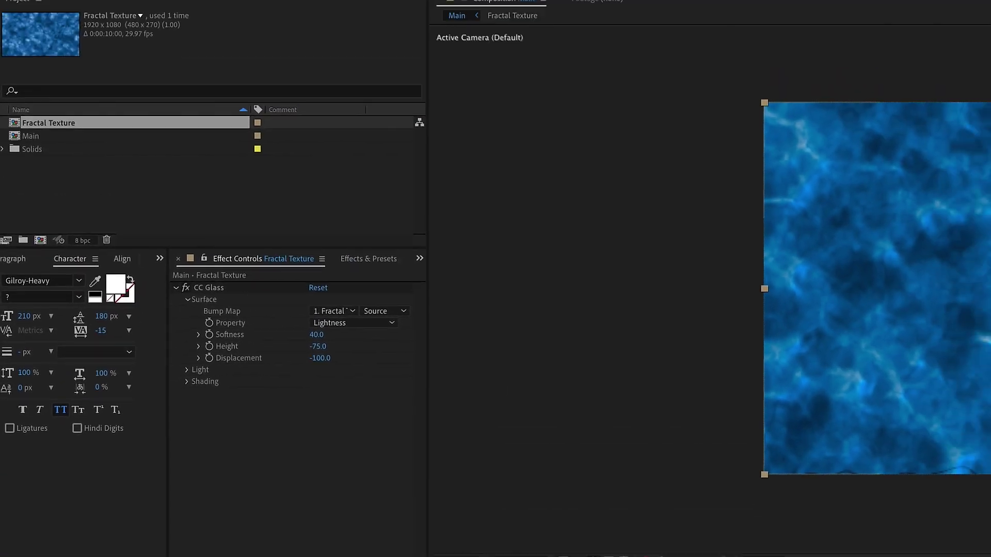
click(233, 6)
mouse_move(246, 27)
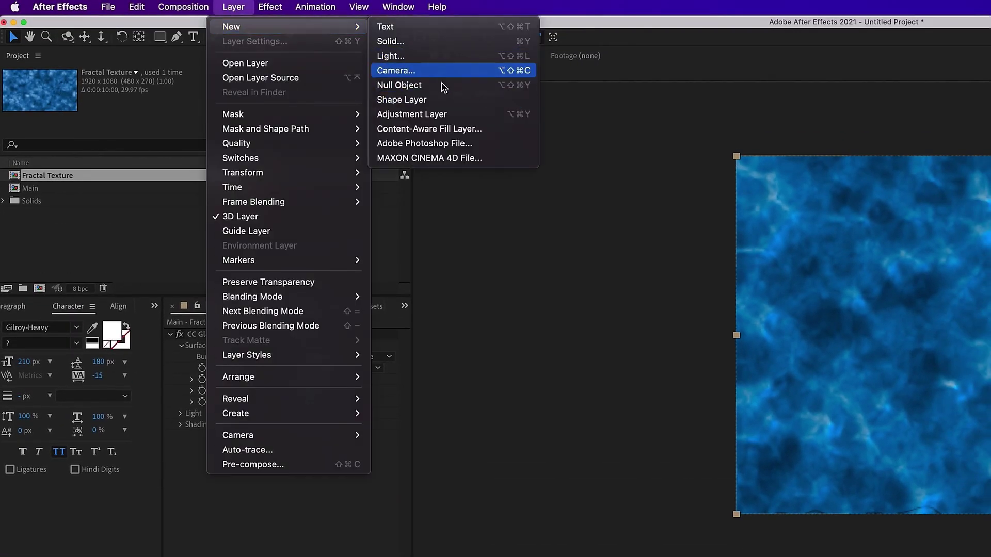
click(438, 68)
click(822, 525)
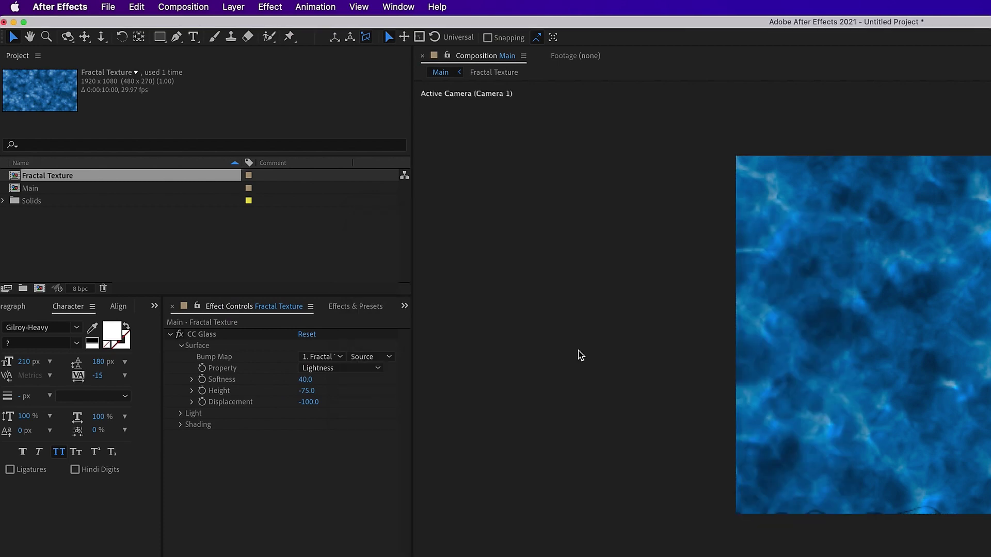
Step: Add a null named Camera Control and parent Camera 1 to it
click(233, 7)
mouse_move(247, 27)
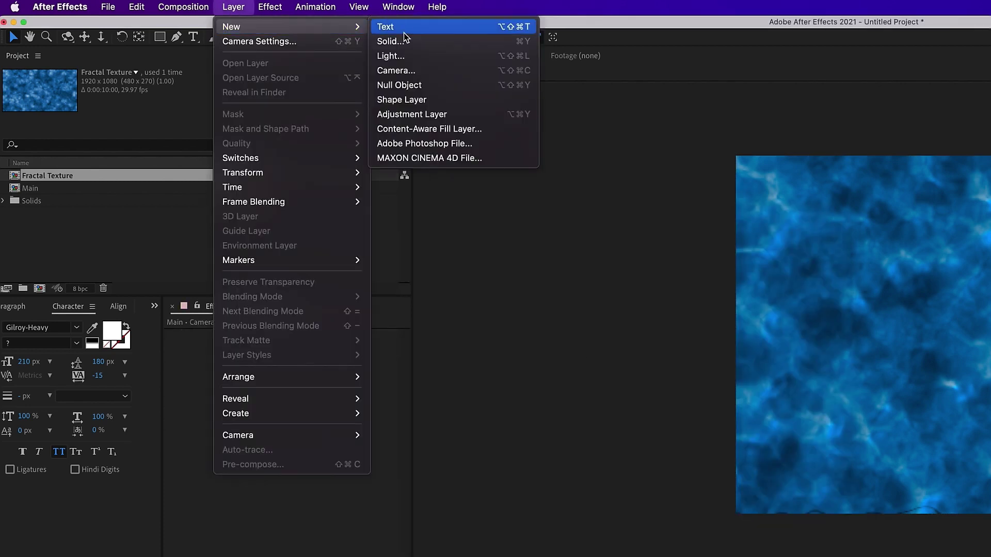
click(428, 84)
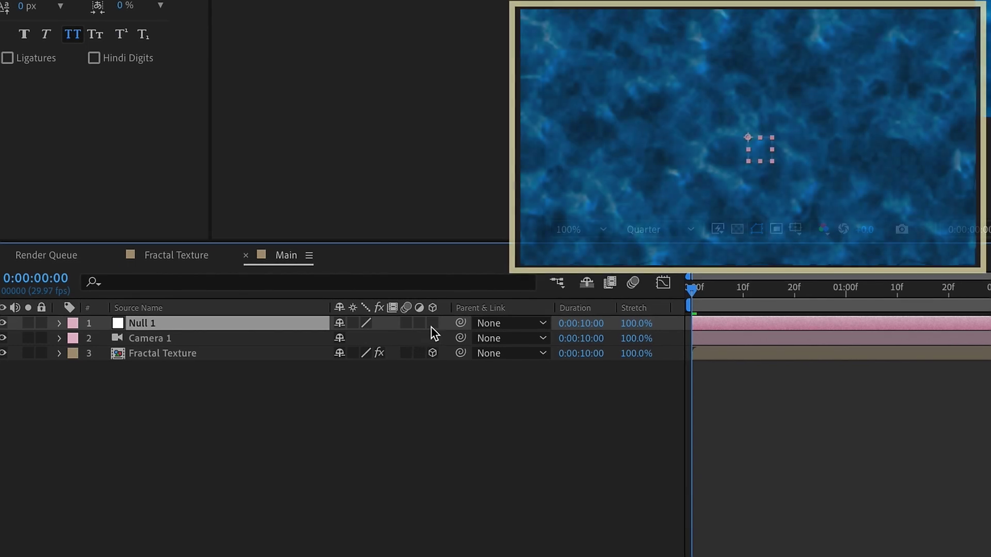
key(Return)
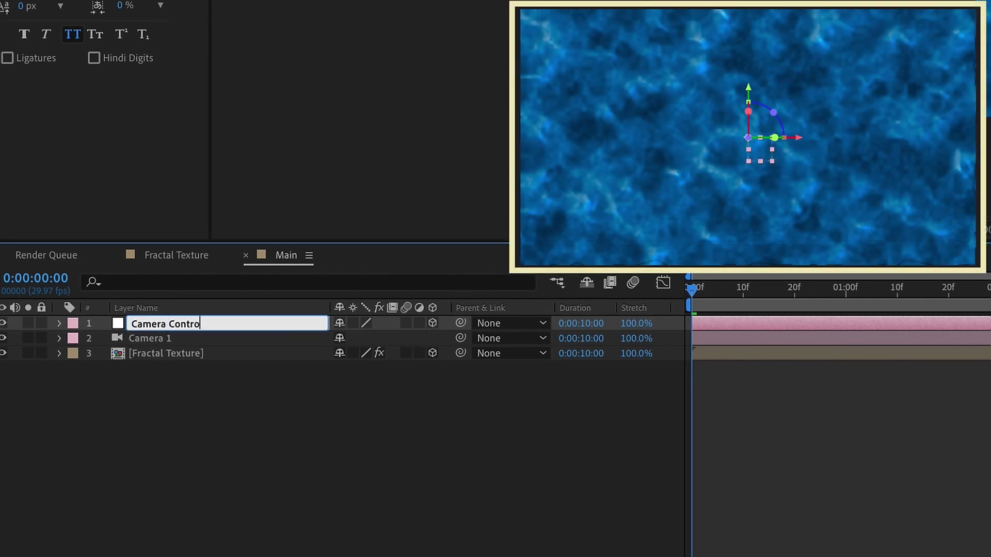
drag(458, 336, 461, 319)
Step: Keyframe Camera Control's Position and rotations at frame 0 and set X Rotation to 55°
key(p)
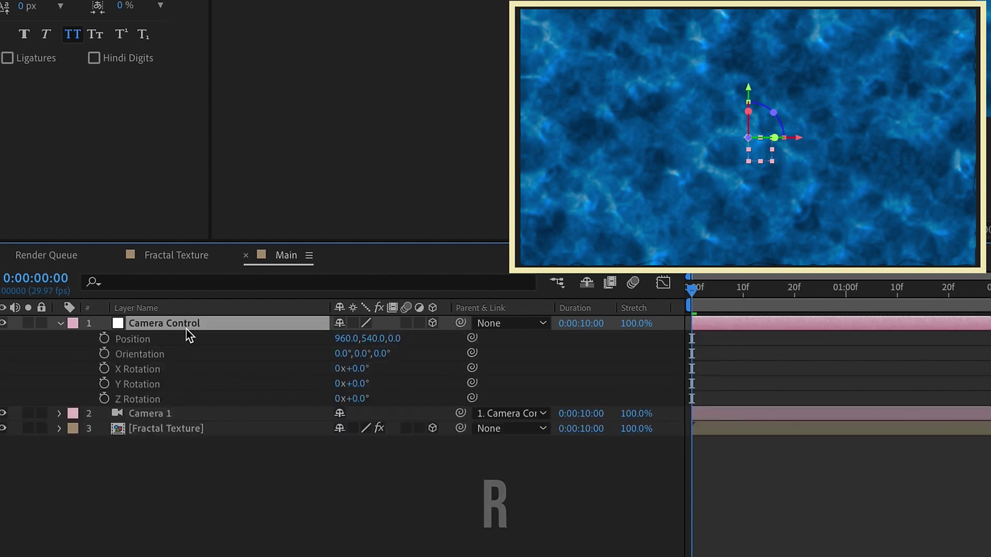
click(103, 339)
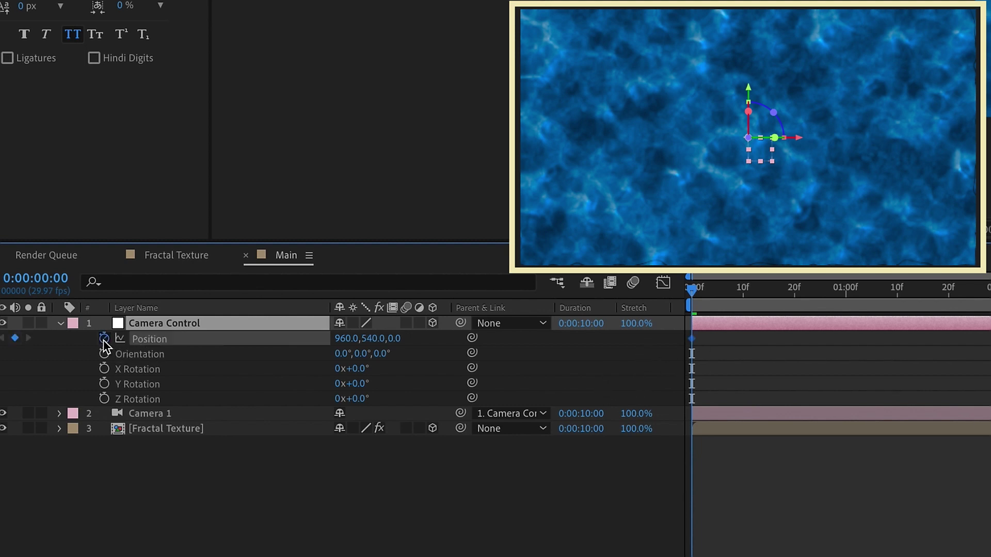
click(104, 384)
shift+click(104, 398)
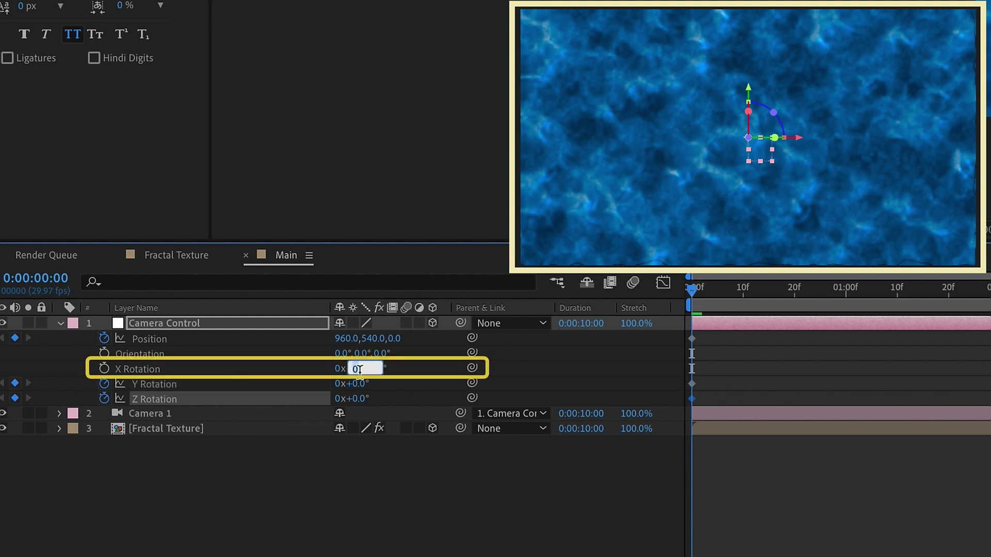
text(55)
key(Return)
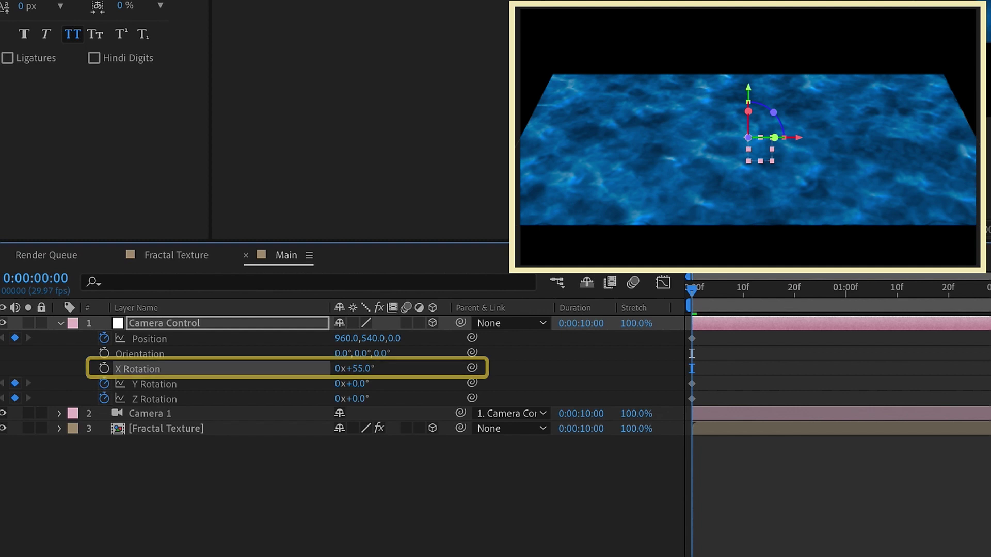
click(228, 429)
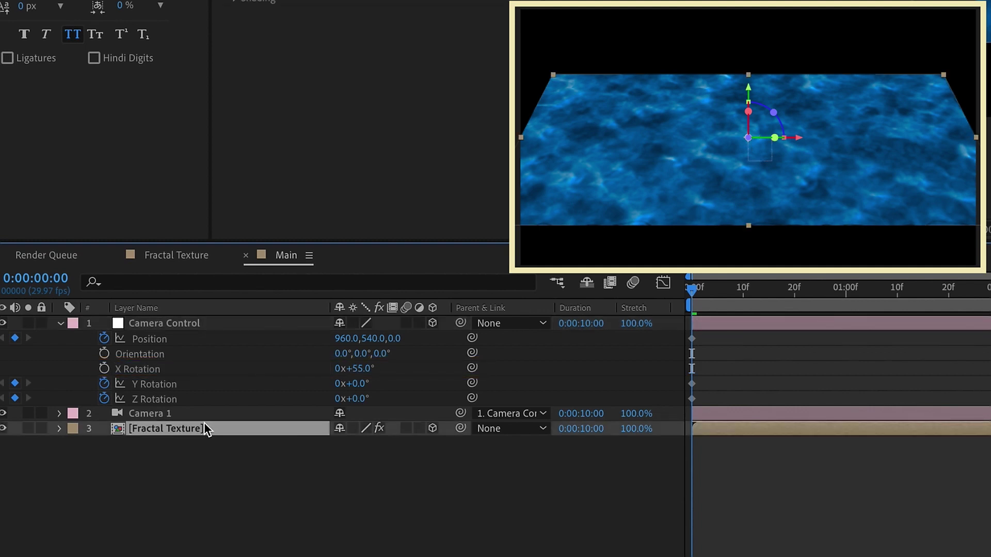
Step: Scale Fractal Texture to 250% at Z 130 and move Camera Control's Y position to about 910
key(s)
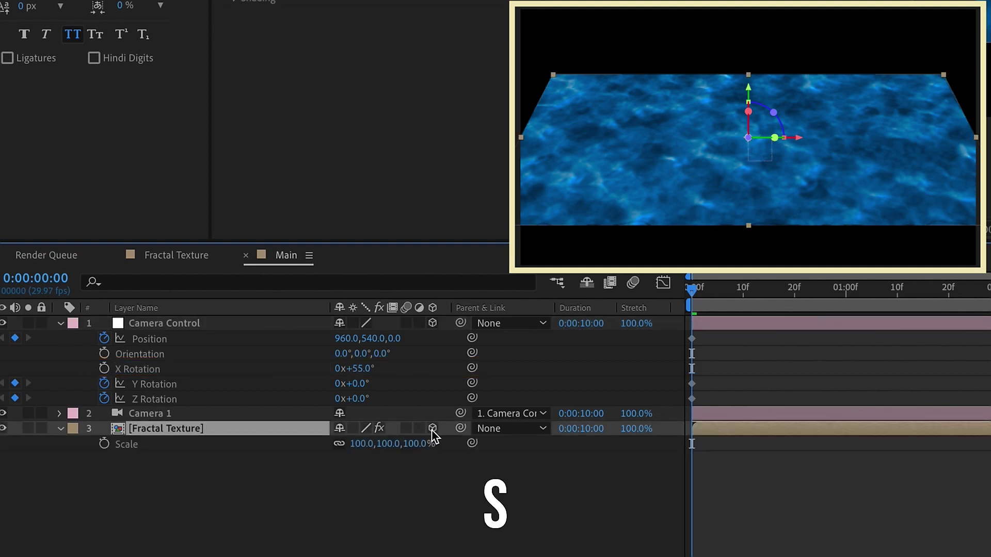
click(363, 444)
text(250)
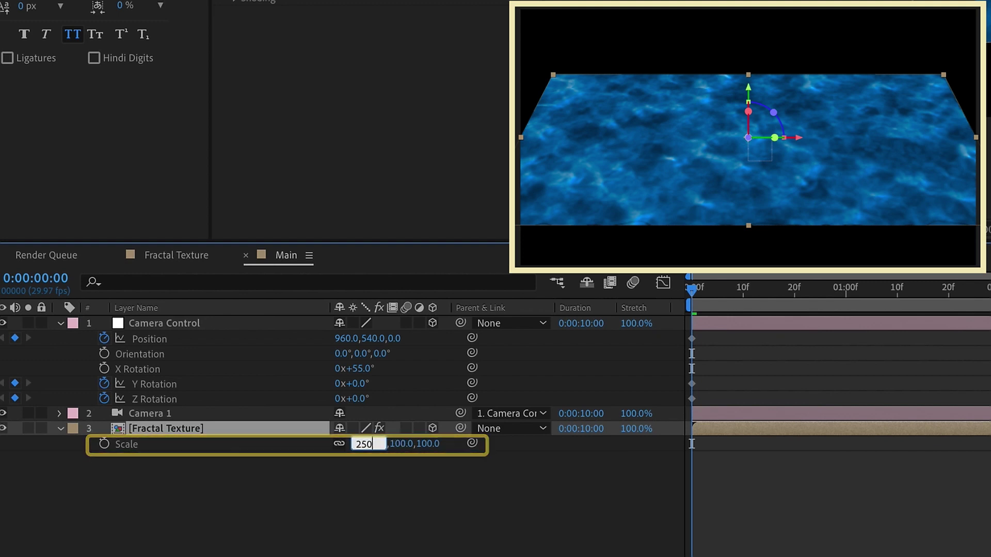
key(Return)
key(shift+p)
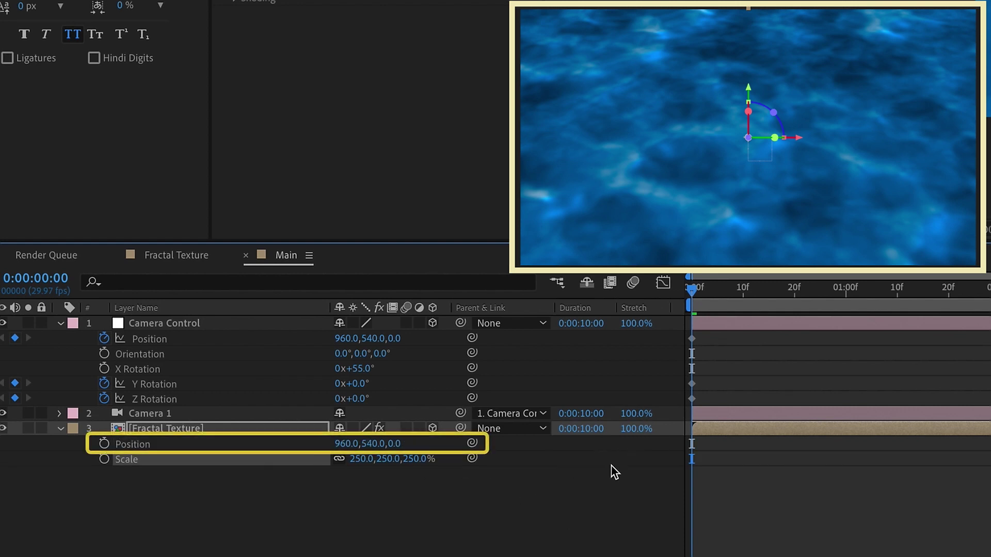
click(394, 444)
text(130)
key(Return)
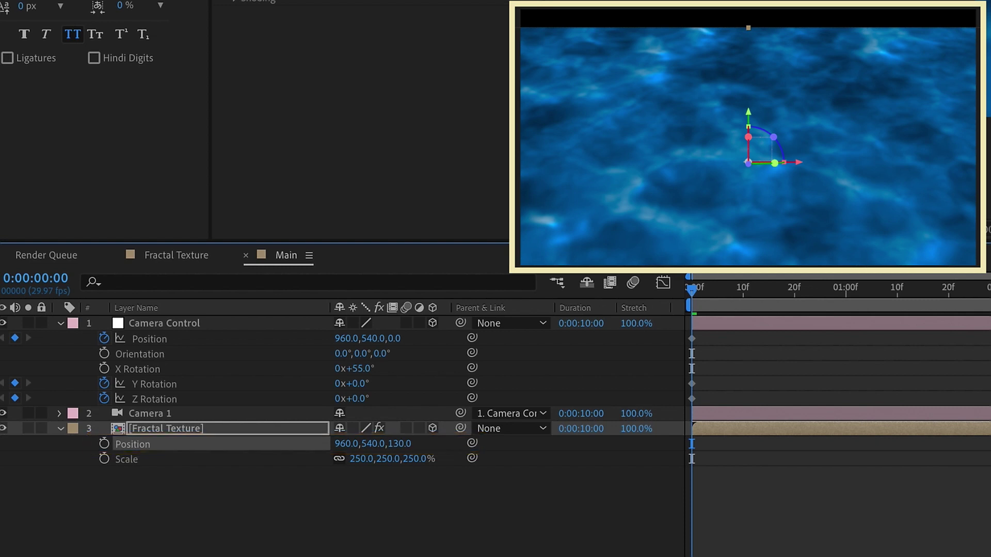
drag(367, 339, 279, 362)
key(End)
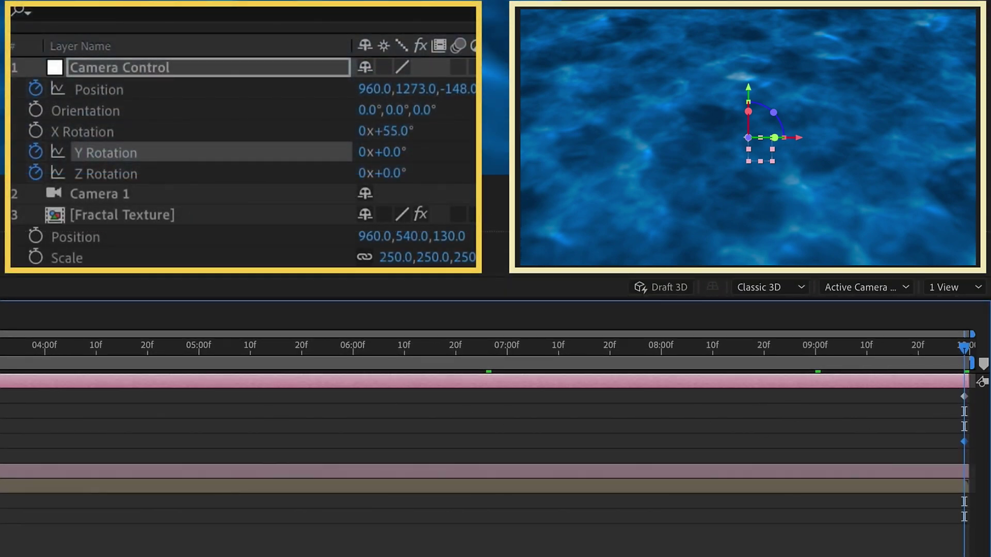
Step: Give Camera Control Y Rotation -10°, Z Rotation -2° and Position Y 934, then preview
click(387, 173)
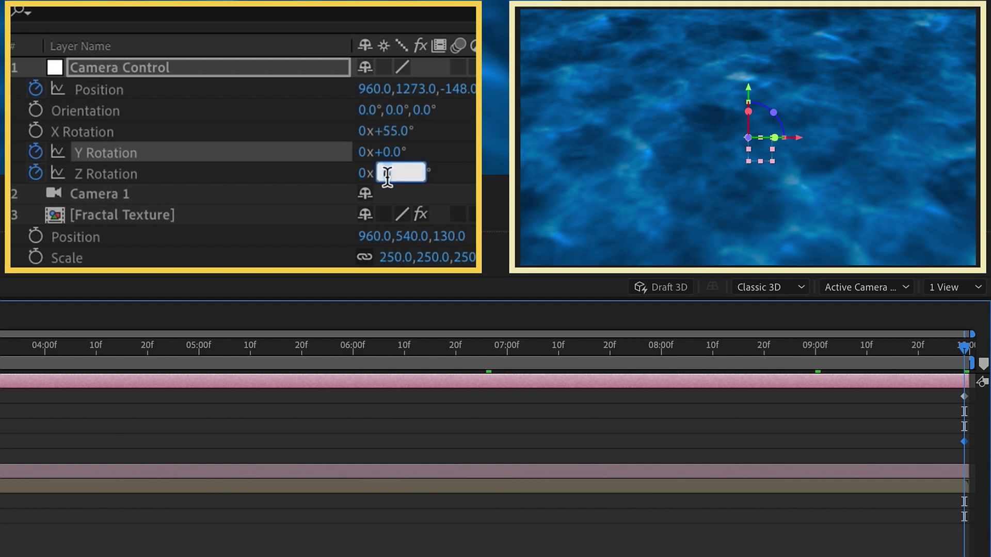
text(-1)
key(Return)
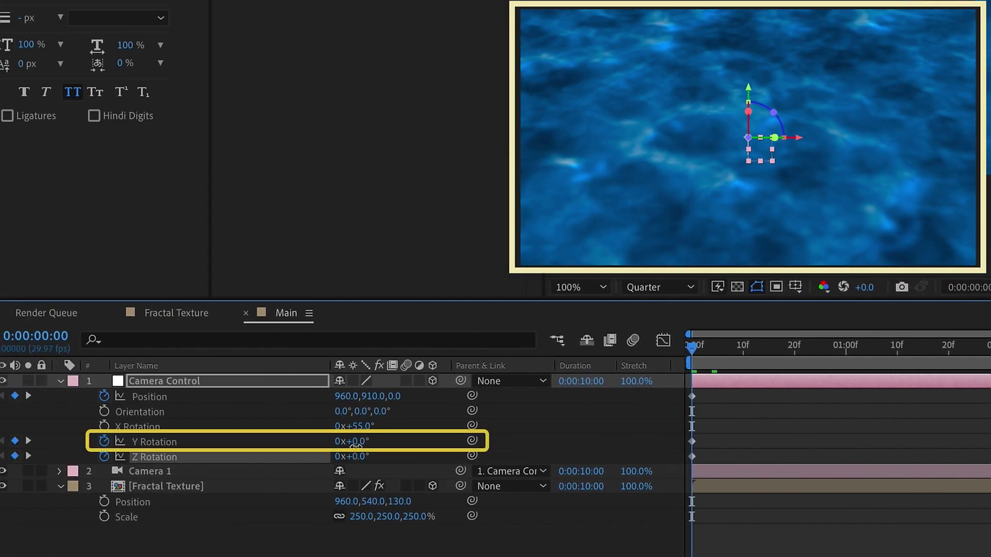
click(355, 442)
text(-10)
key(Return)
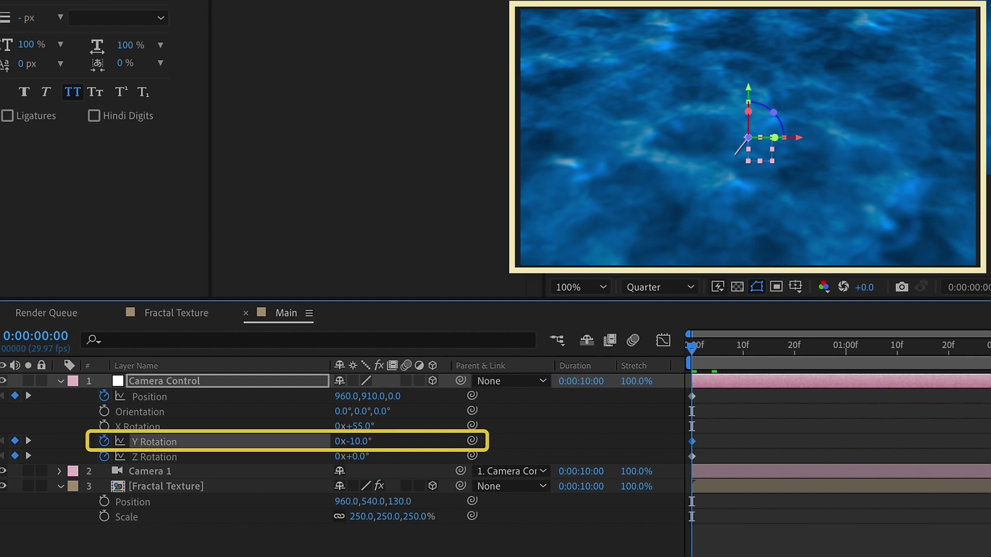
drag(377, 397, 431, 396)
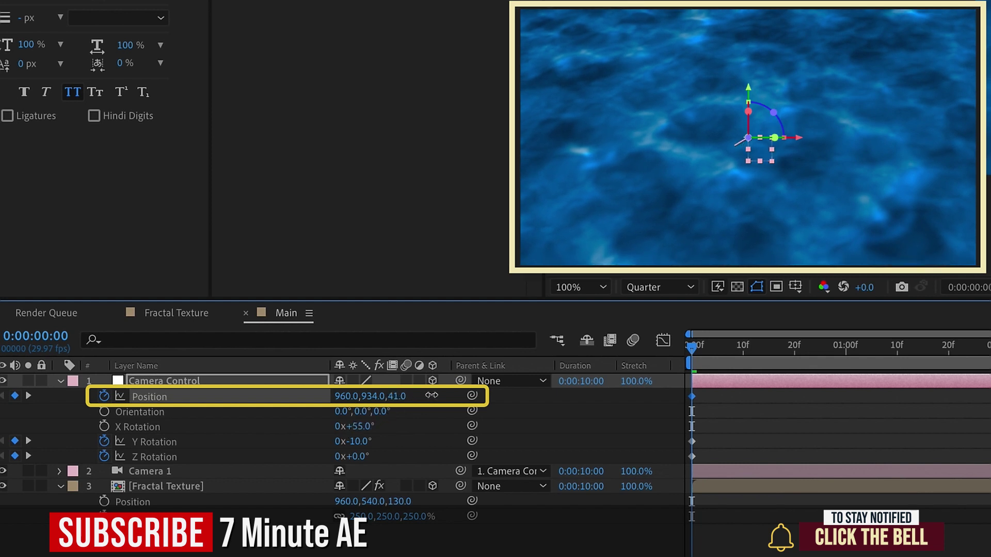
click(356, 456)
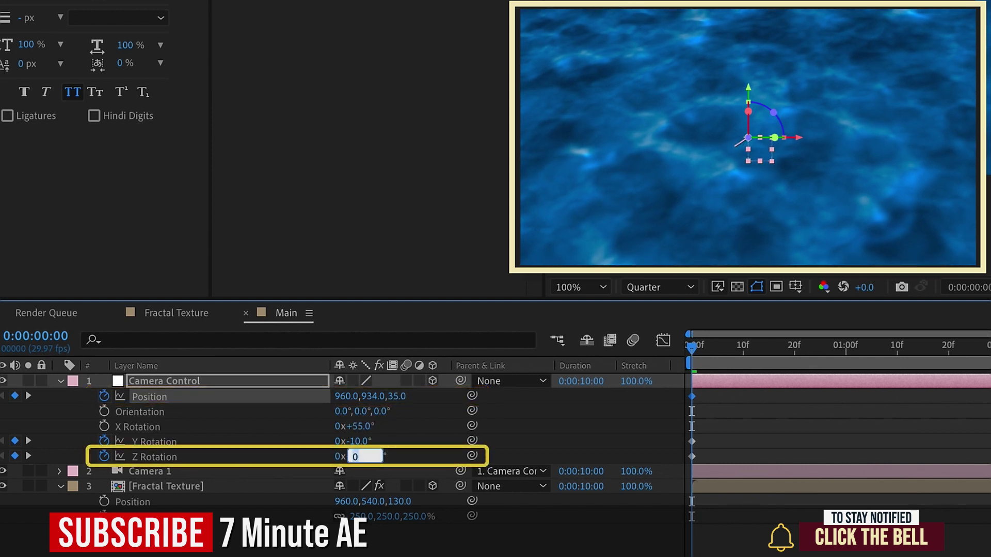
text(-2)
key(Return)
key(space)
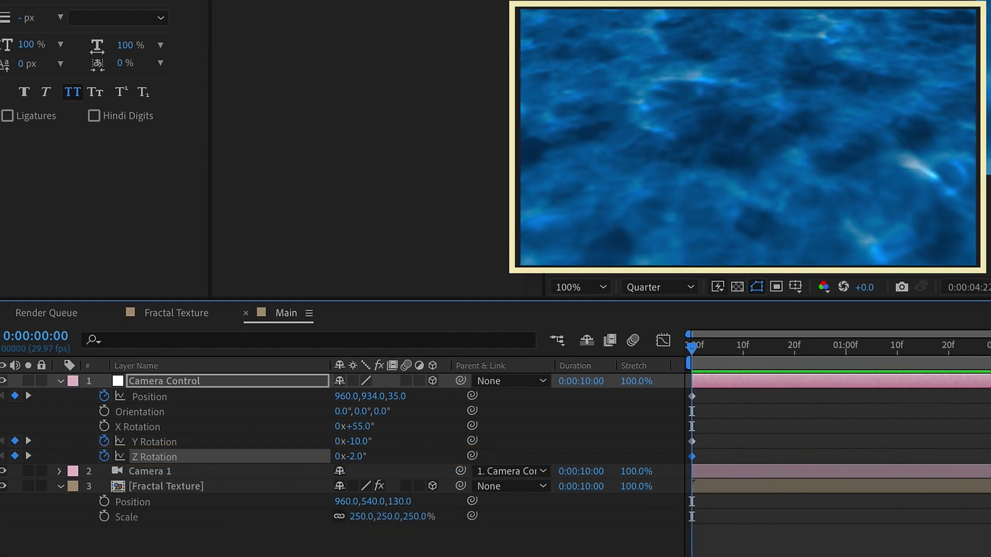
Step: Duplicate Fractal Texture and add an ellipse mask with 150 px feather and -150 px expansion
click(189, 486)
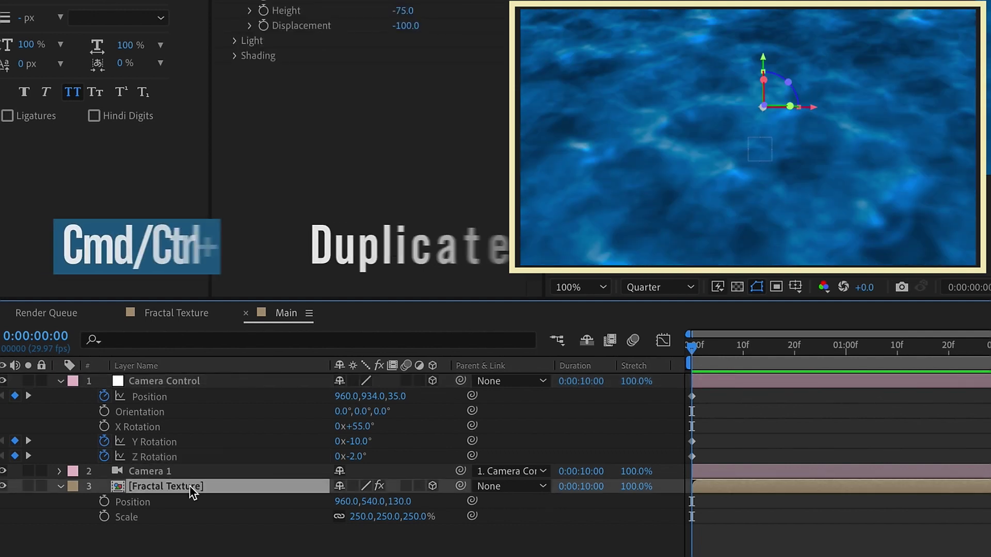
key(ctrl+d)
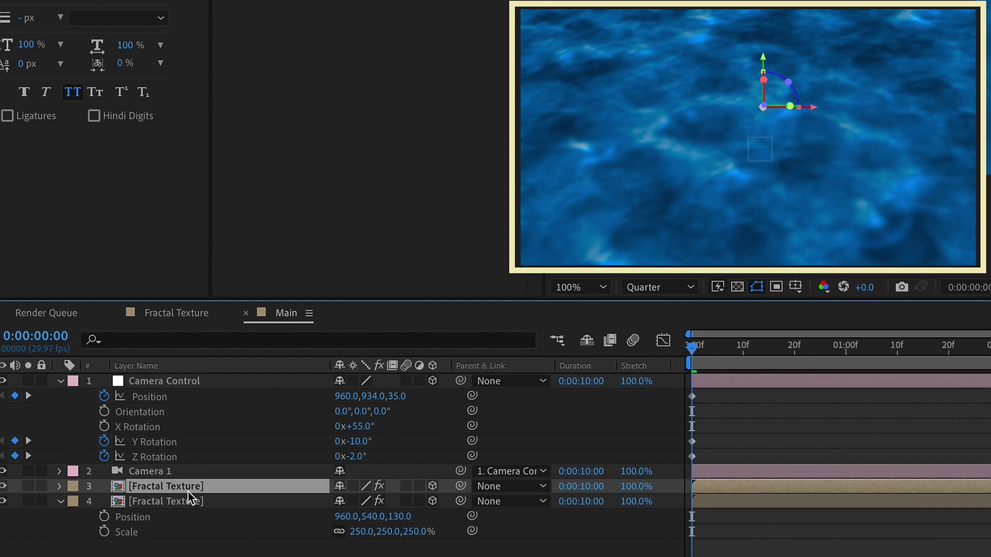
drag(206, 46, 269, 83)
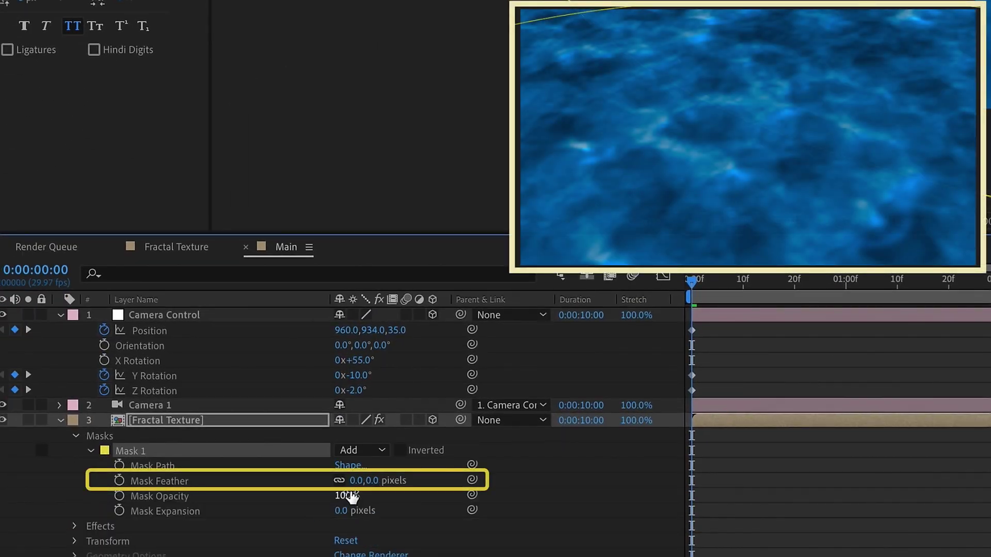
click(359, 481)
text(150)
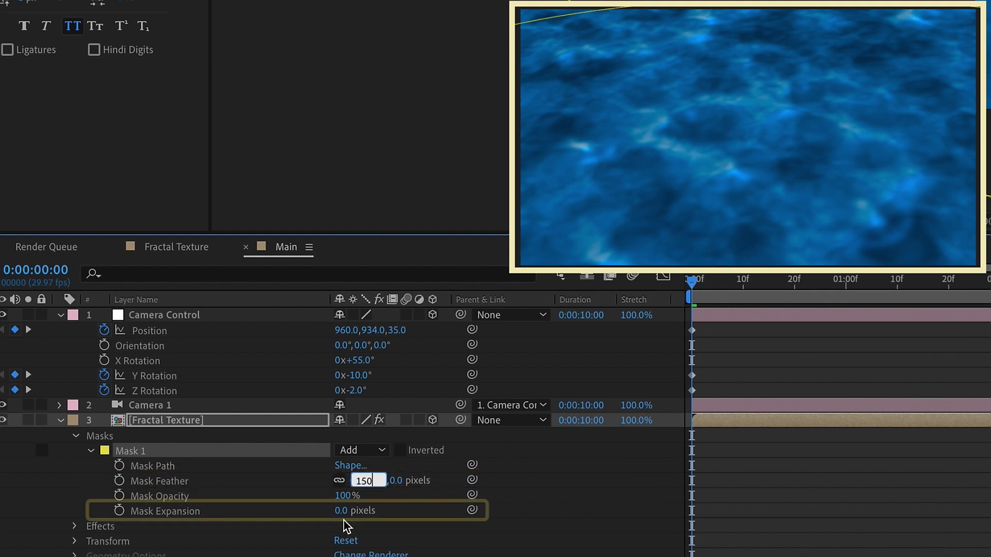
click(343, 511)
text(-)
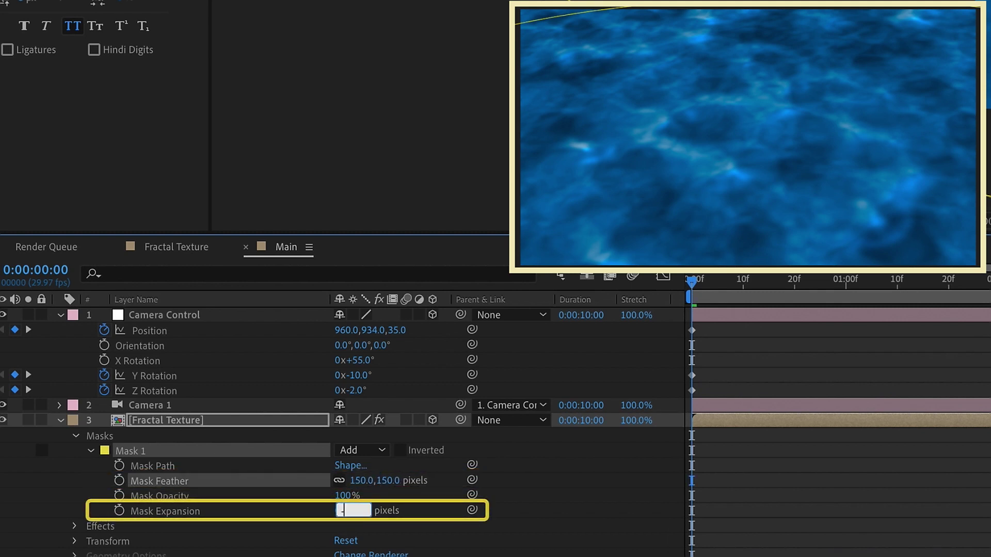
text(150)
key(Return)
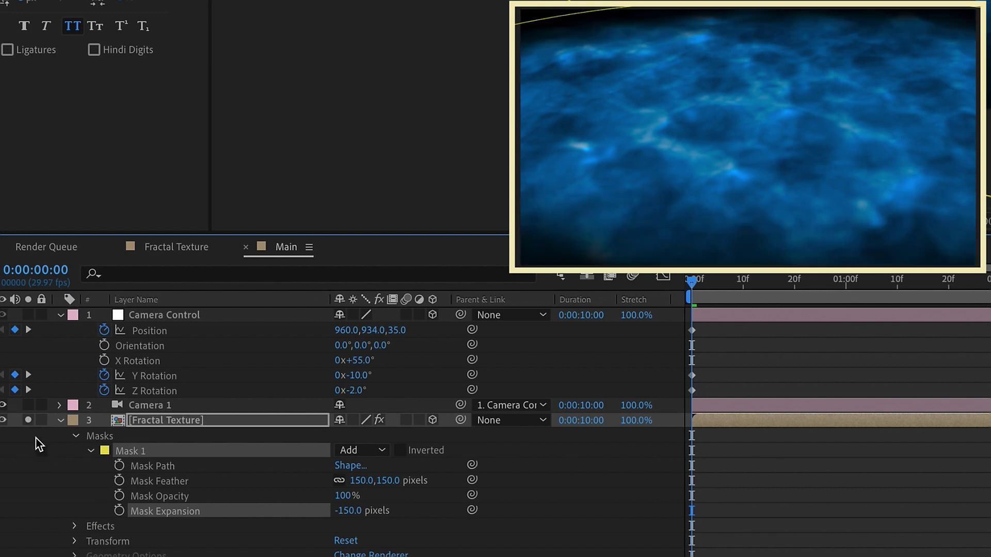
click(144, 417)
Step: Scale the masked Fractal Texture copy to 160% and set its Z position to -75
key(p)
key(shift+s)
click(364, 451)
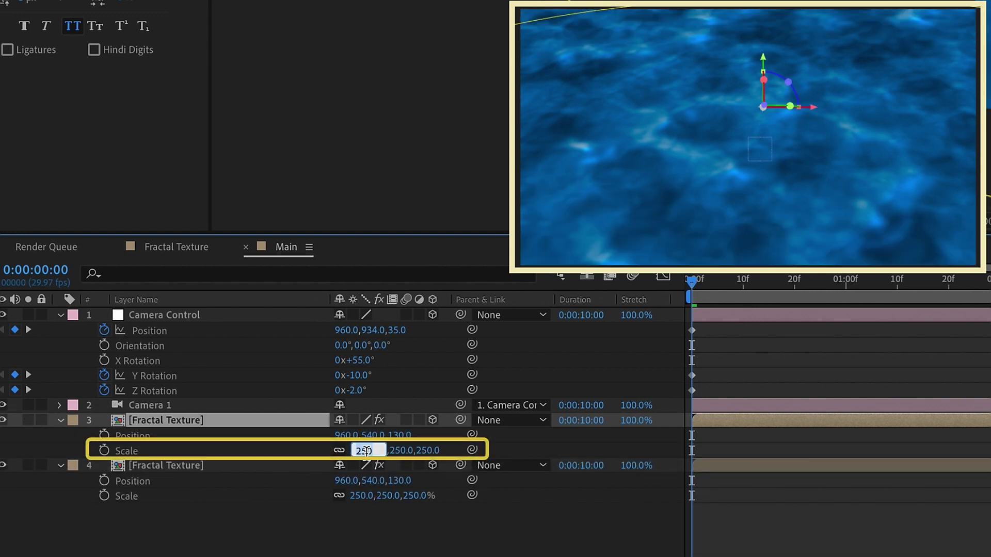
key(Return)
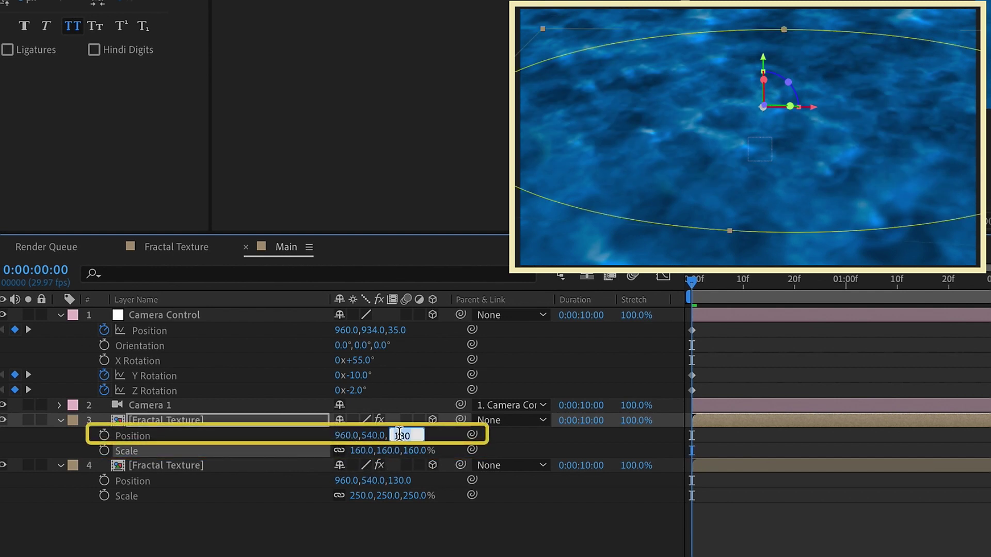
text(-75)
click(427, 530)
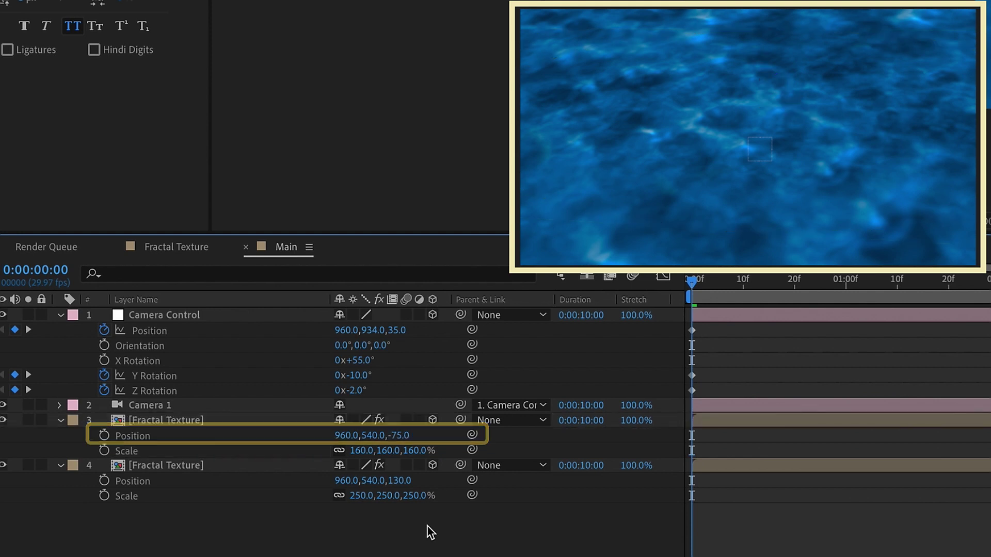
drag(745, 287, 897, 289)
Step: Set the masked copy's opacity to 65% and preview the animation
click(165, 421)
key(t)
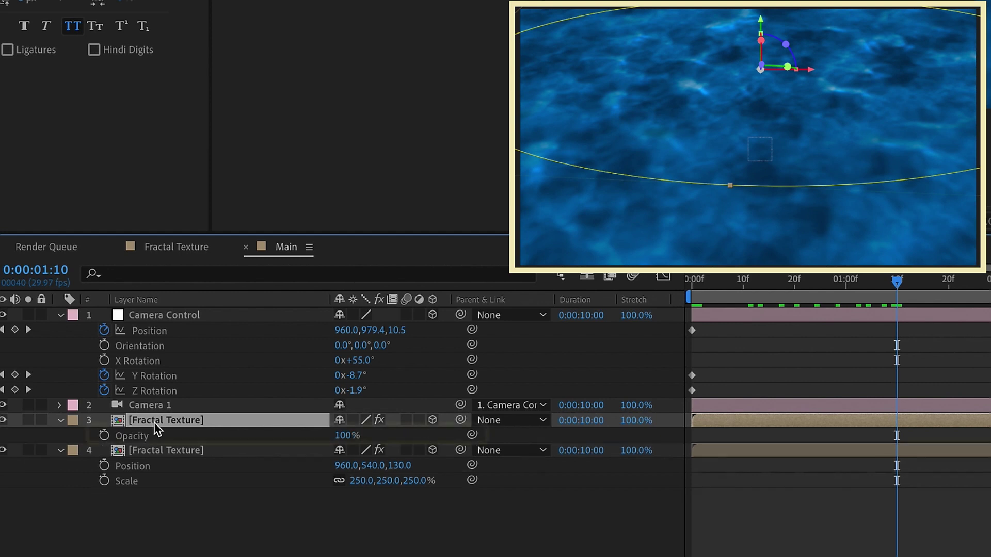
click(346, 437)
text(6)
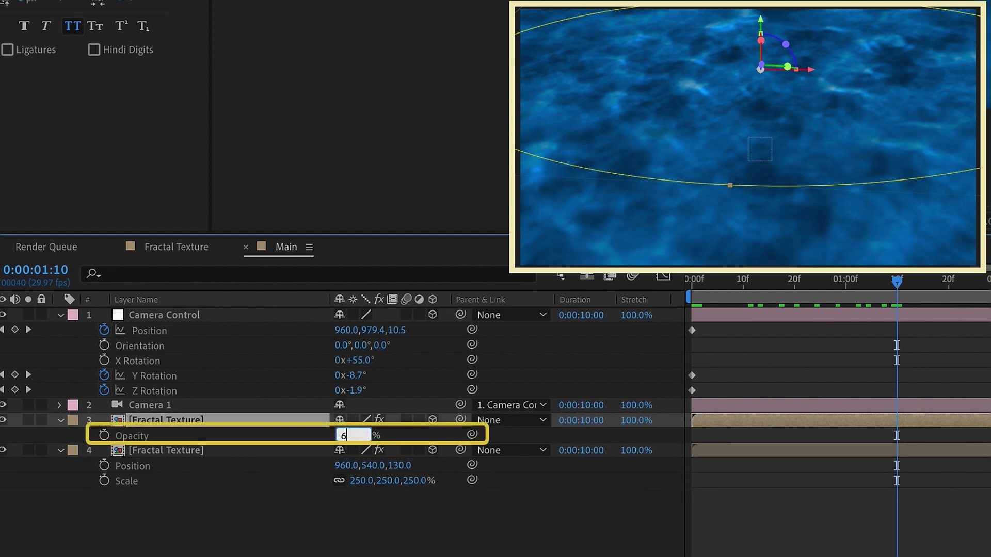
text(5)
key(Return)
drag(701, 282, 862, 283)
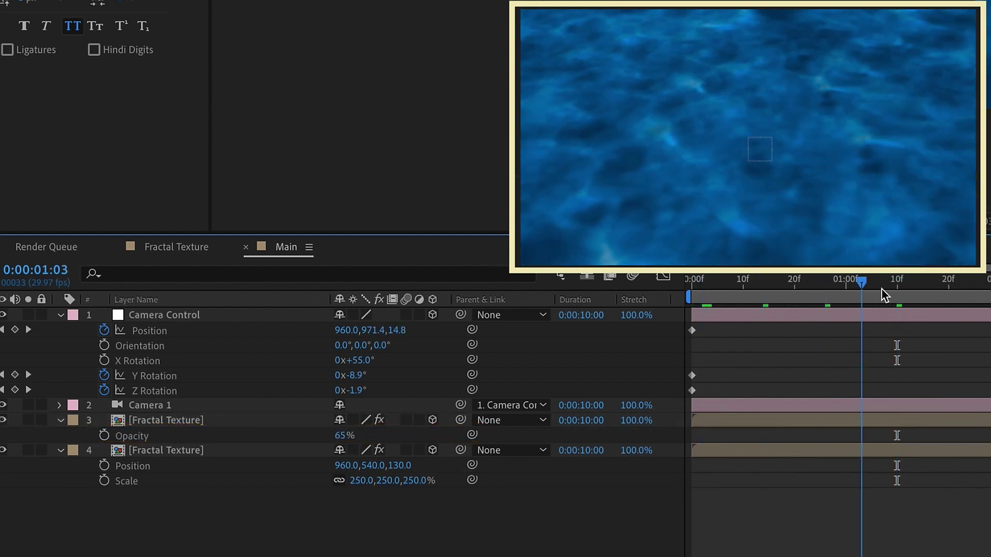
key(space)
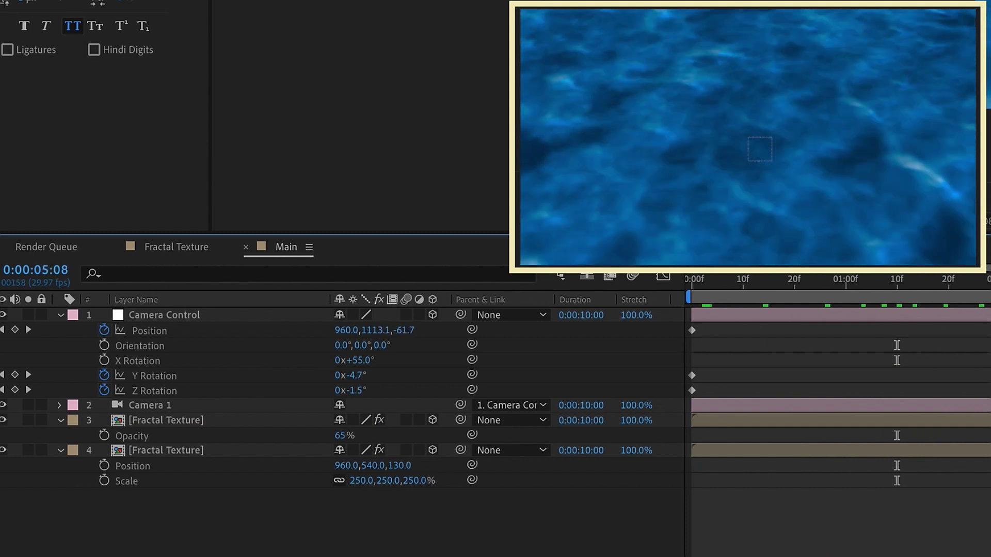
key(space)
key(Home)
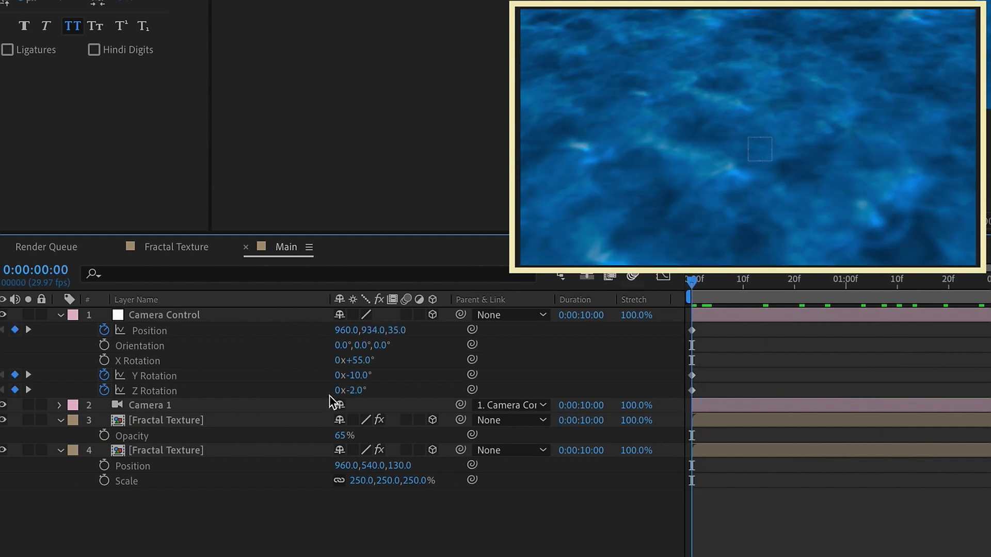
Step: Duplicate the masked Fractal Texture layer and set the copy's blend mode to Multiply
click(187, 420)
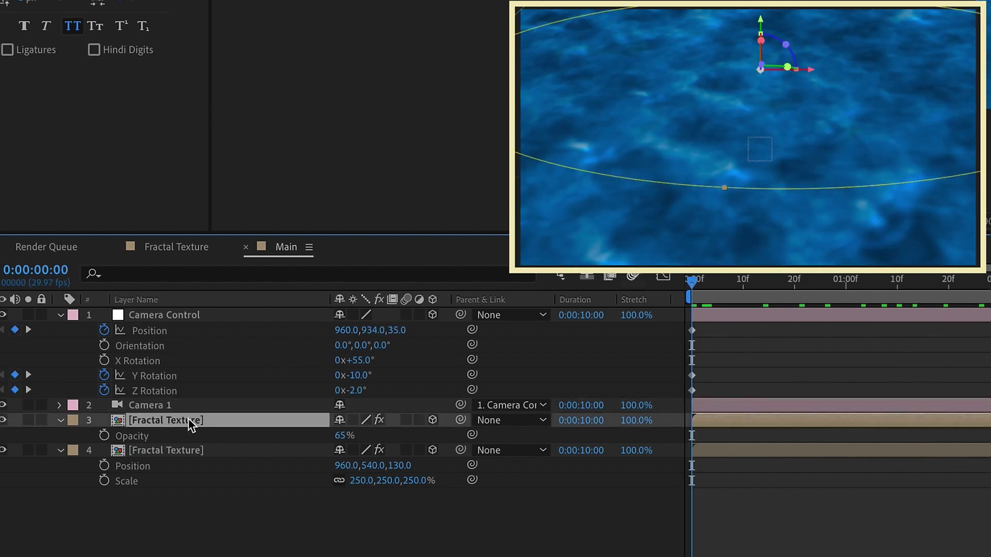
key(ctrl+d)
click(393, 546)
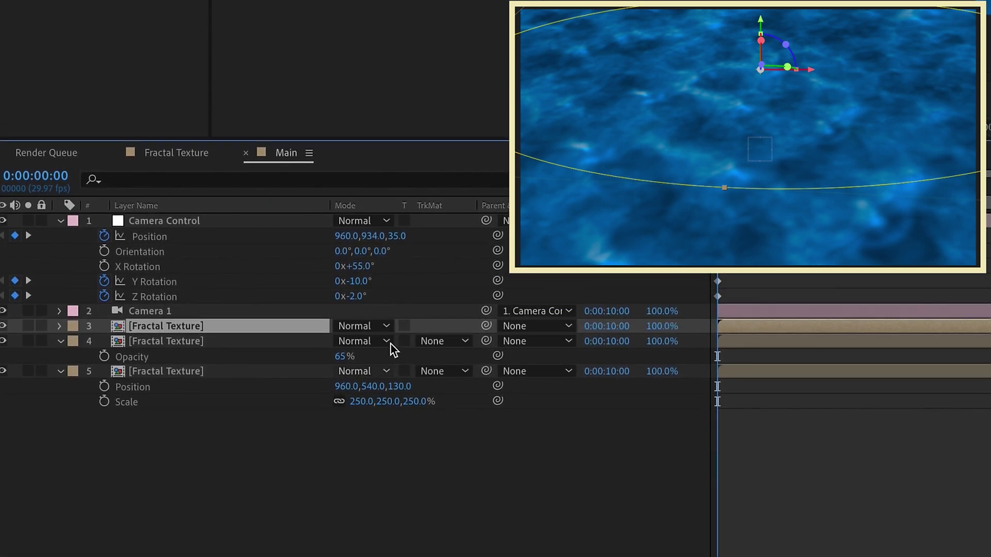
click(354, 529)
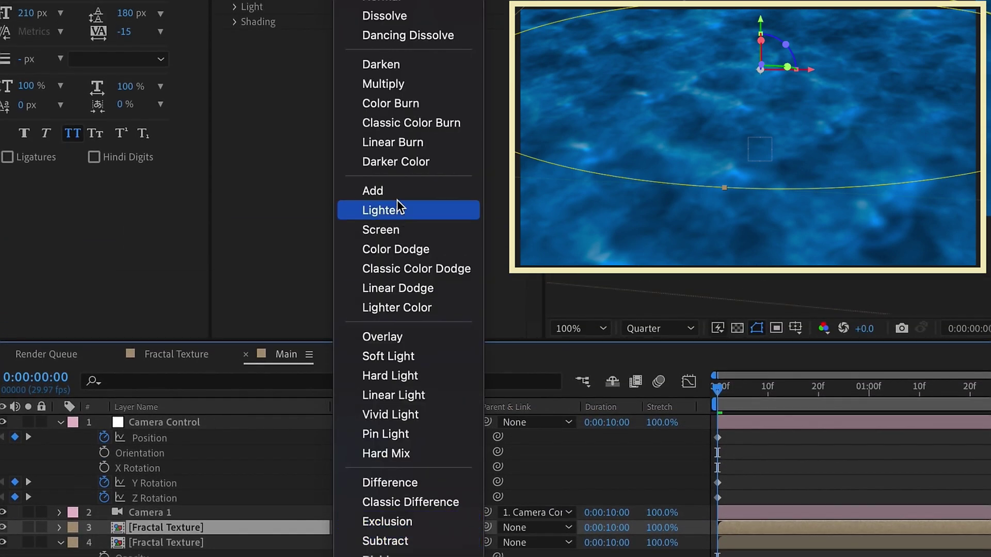
click(383, 84)
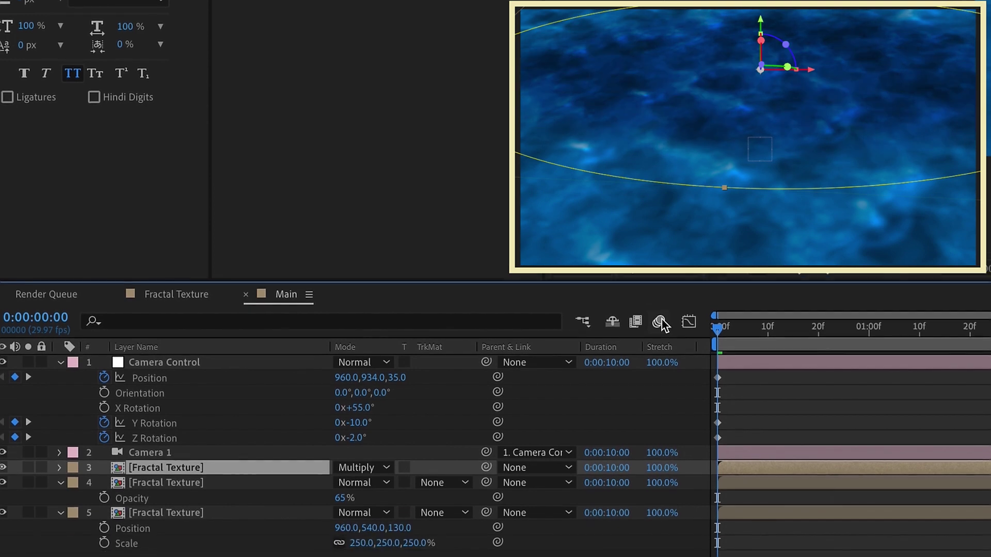
Step: Scale the new copy to 200% and lower its opacity to 40%, then check the render
key(s)
click(361, 472)
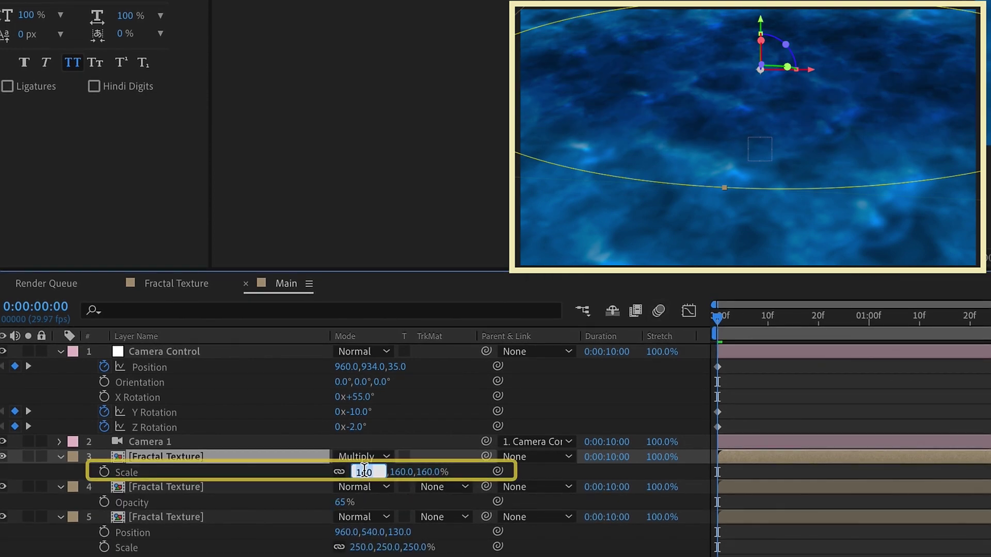
text(200)
key(Return)
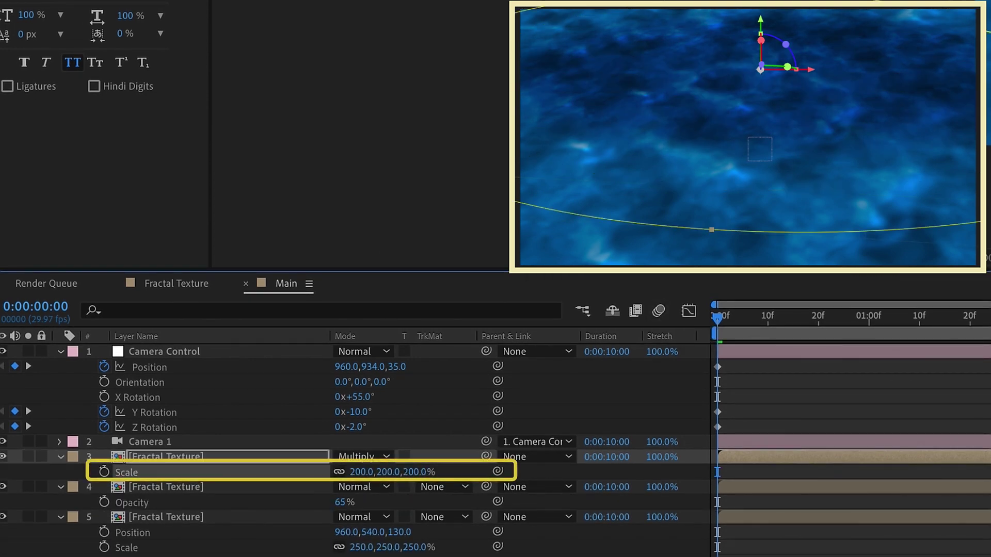
key(t)
click(341, 473)
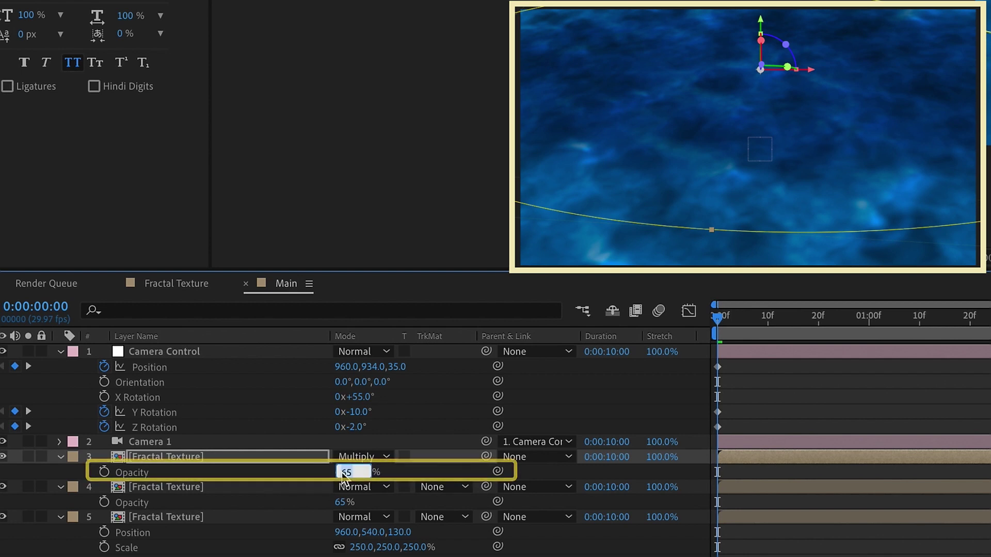
key(Return)
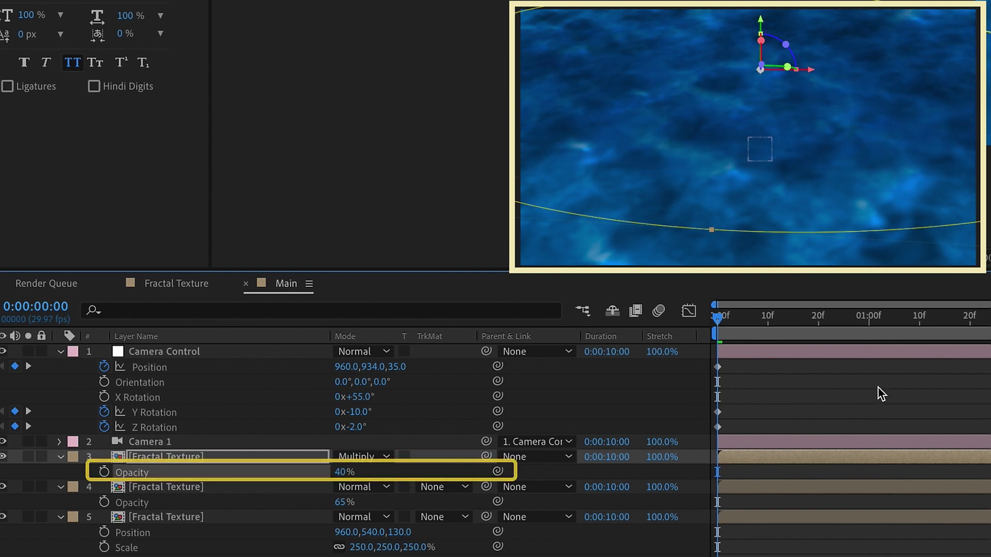
click(820, 360)
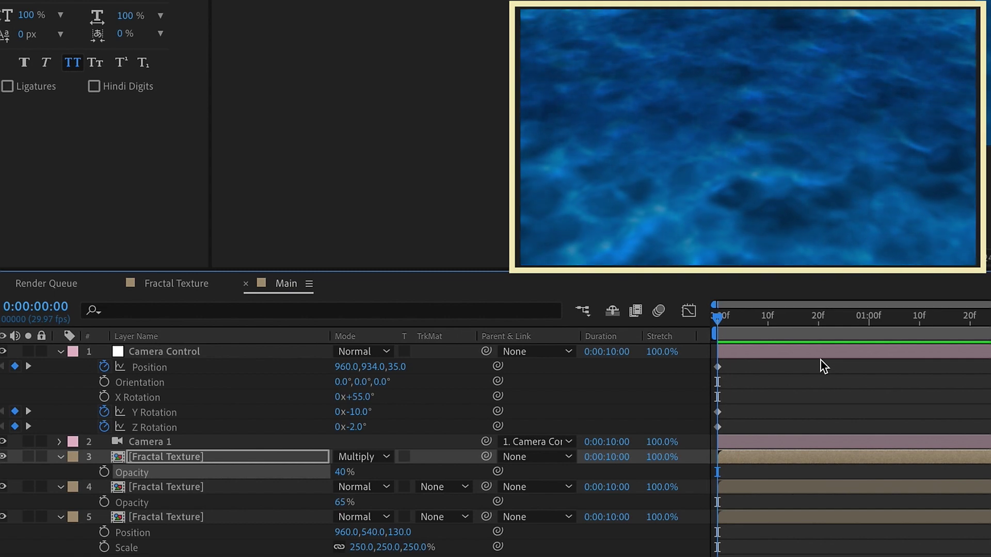
click(736, 314)
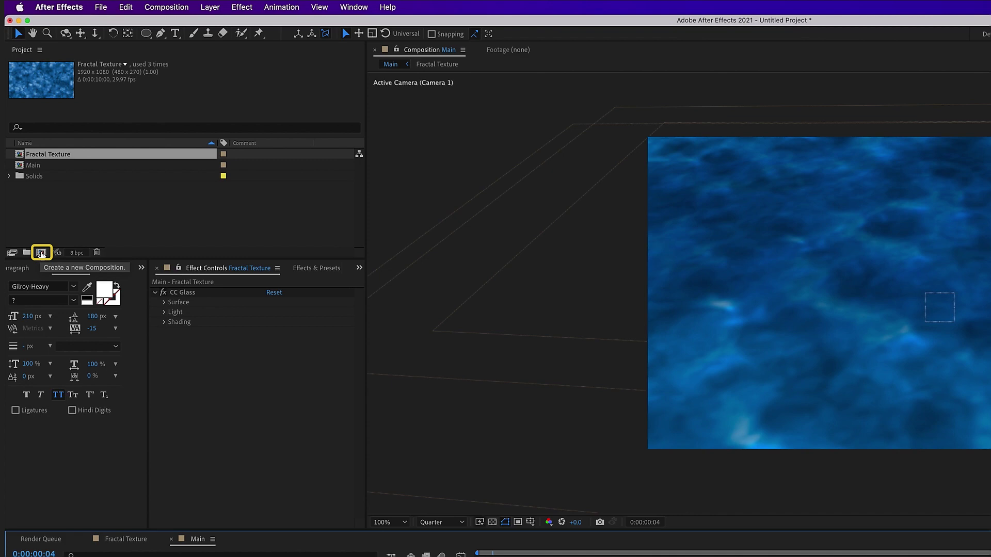
Step: Create a Text comp and type the two-line title '7 MINUTE' / 'AE TUTORIAL'
click(41, 253)
text(T)
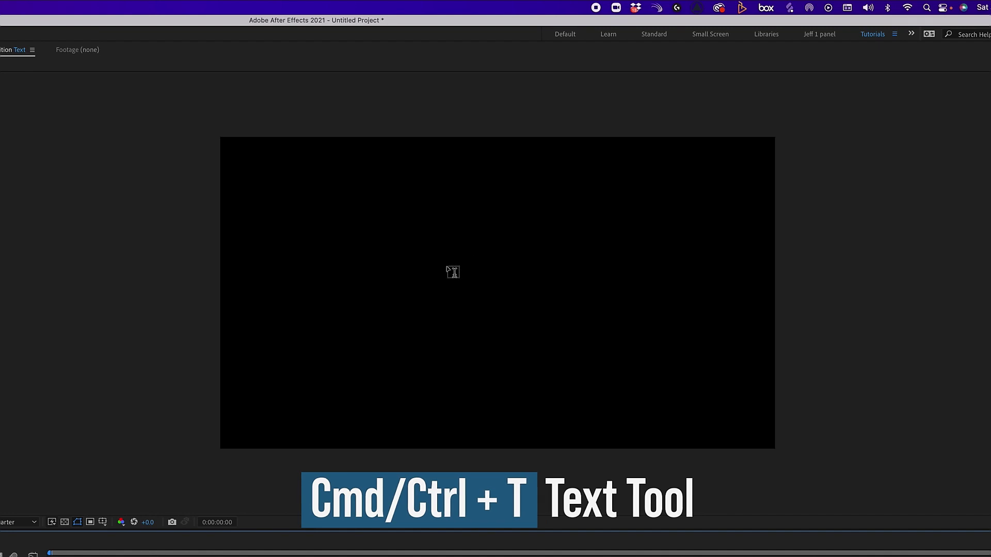
click(446, 264)
text(7 MINUT)
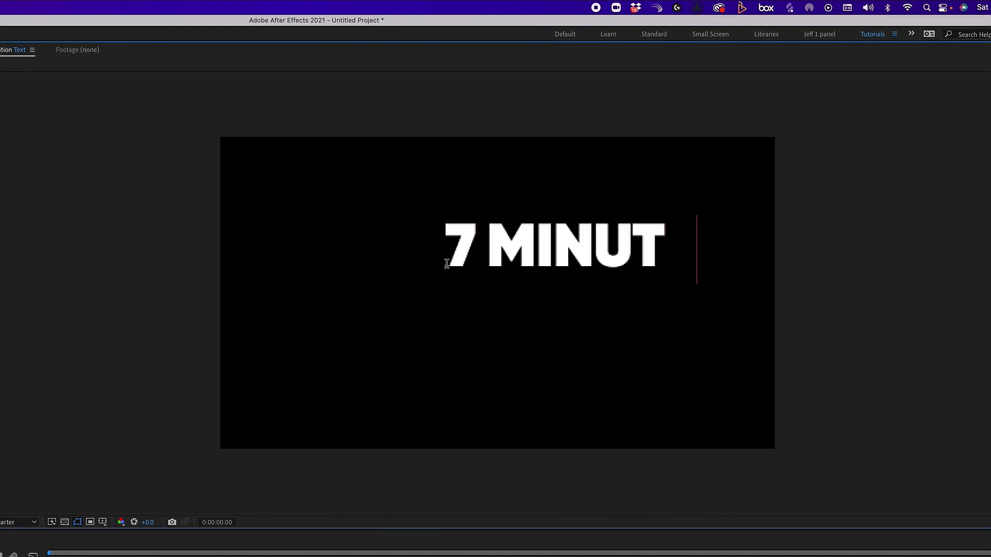
text(E)
key(Return)
text(AE TUTORIAL)
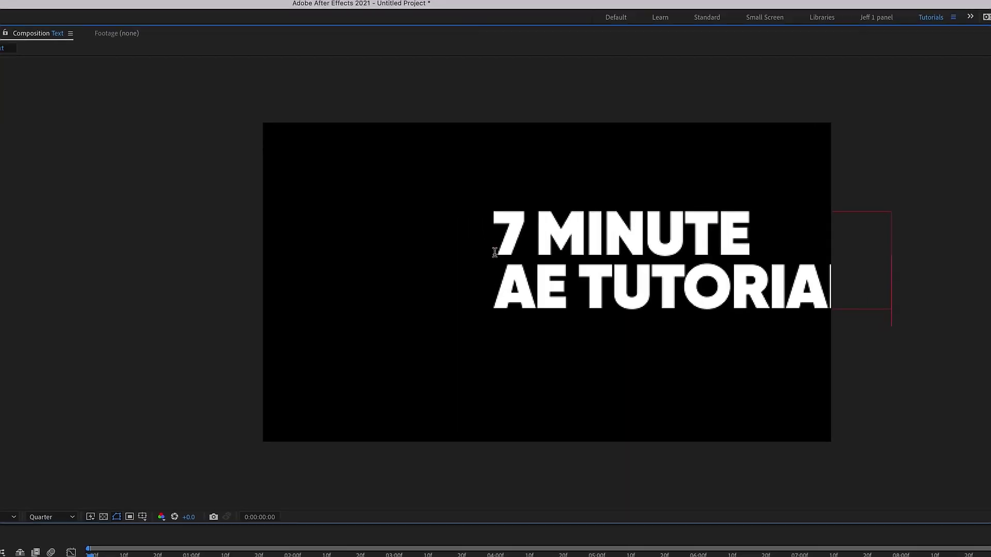
key(Escape)
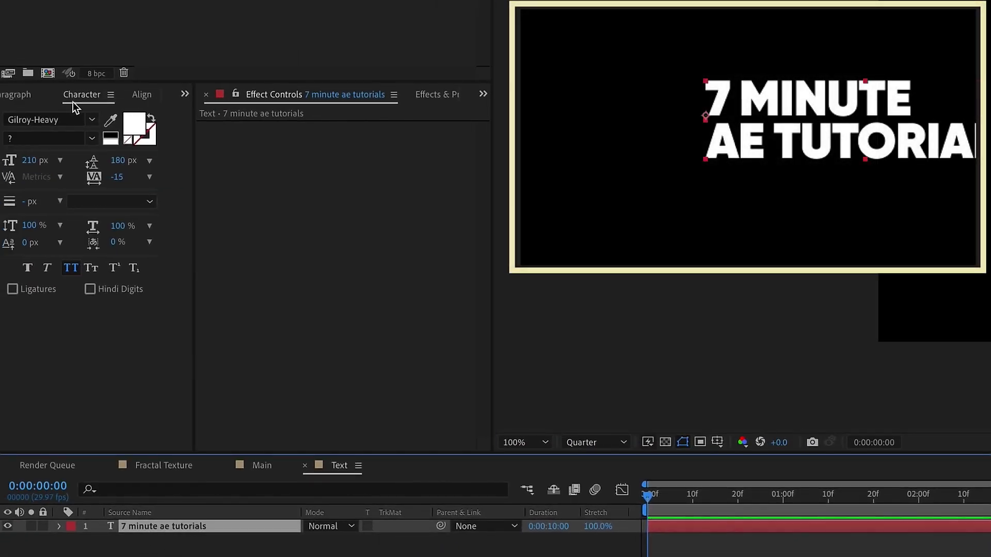
Step: Centre-align the title's lines, centre its anchor point, and centre it horizontally in the comp
click(14, 98)
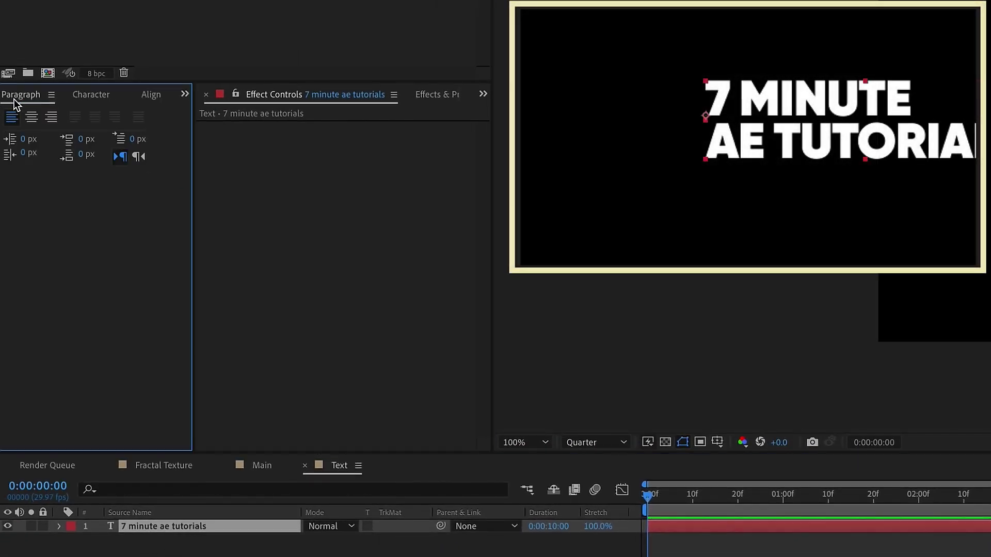
click(32, 118)
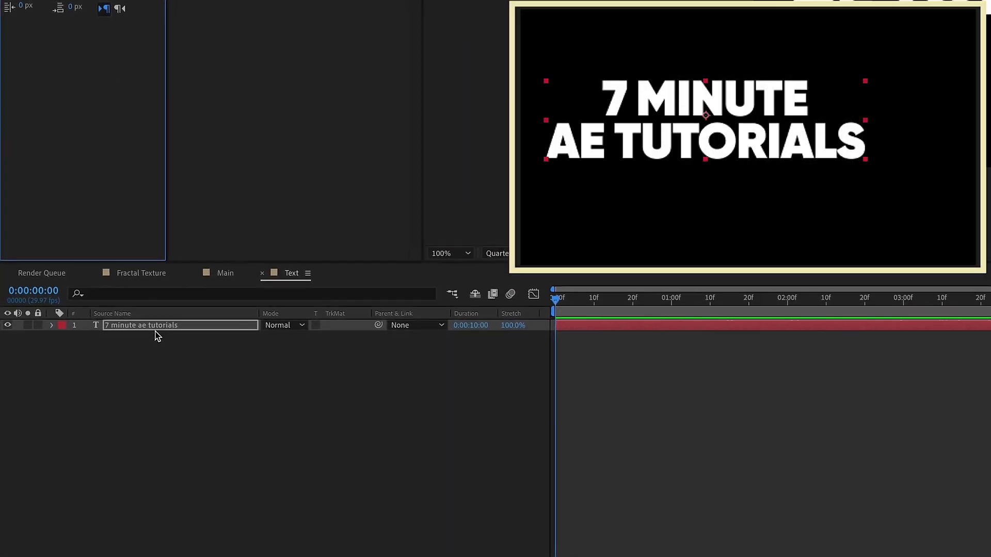
right_click(155, 333)
mouse_move(205, 275)
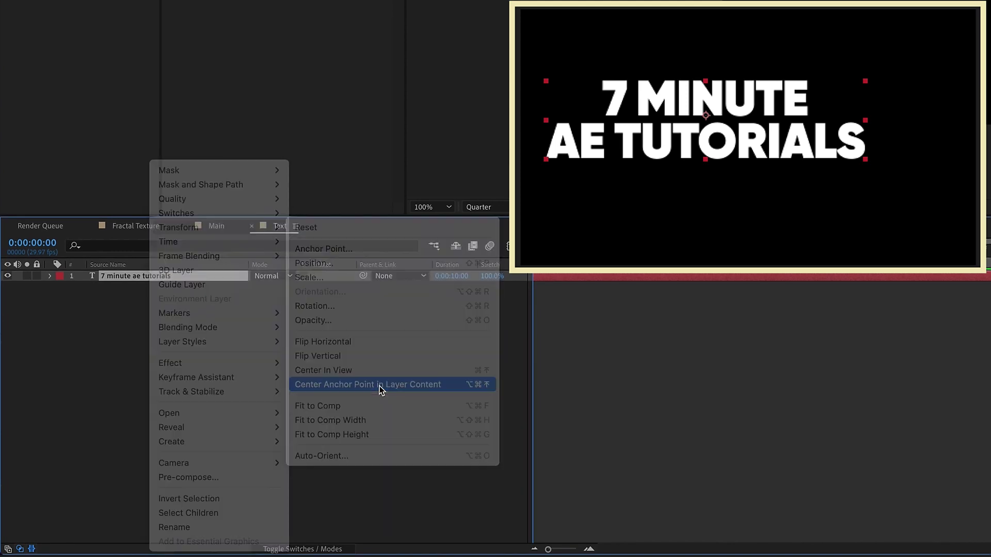
click(381, 386)
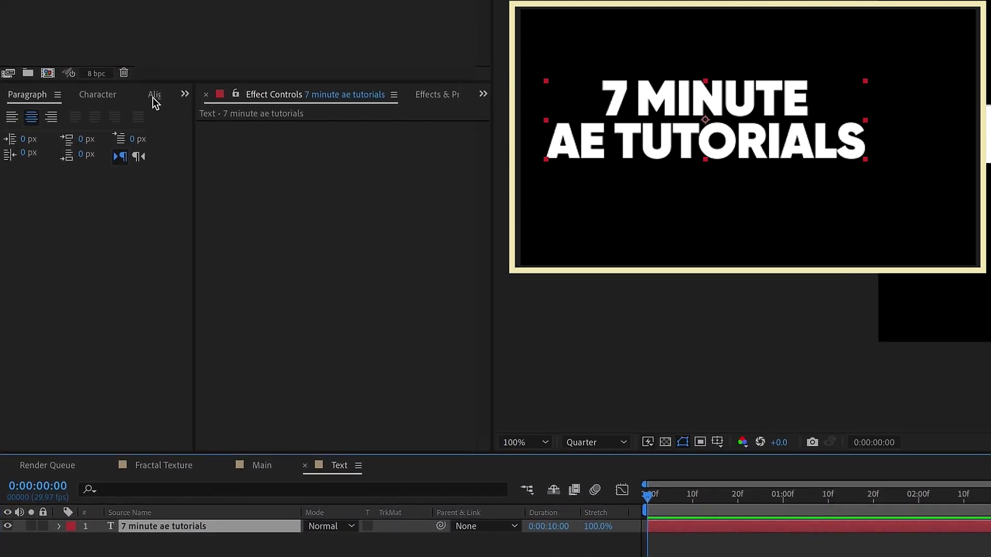
click(153, 95)
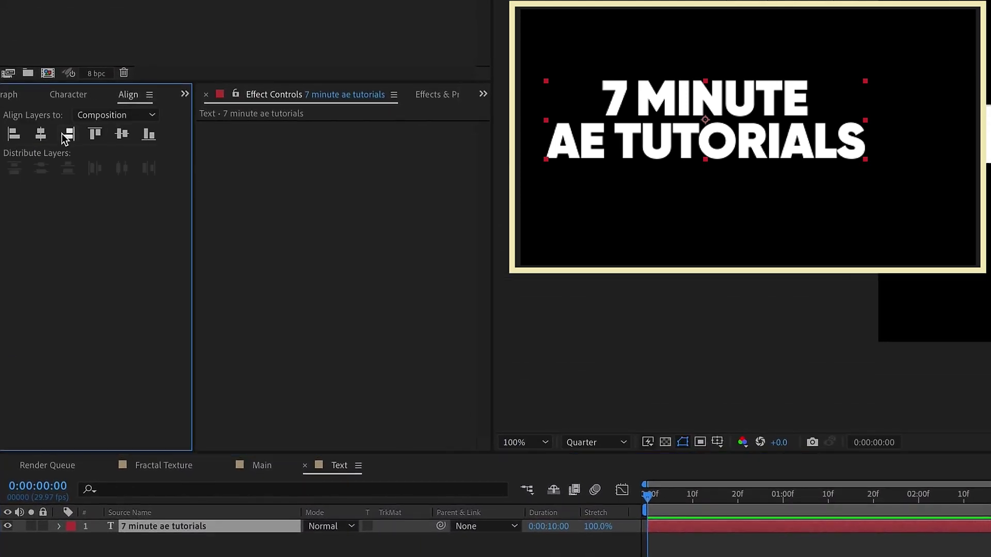
click(39, 135)
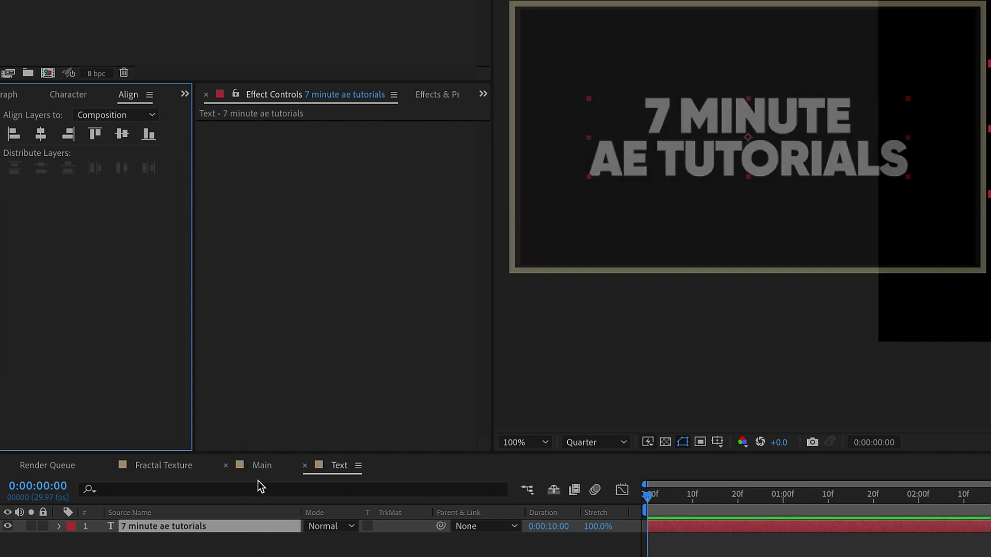
click(261, 466)
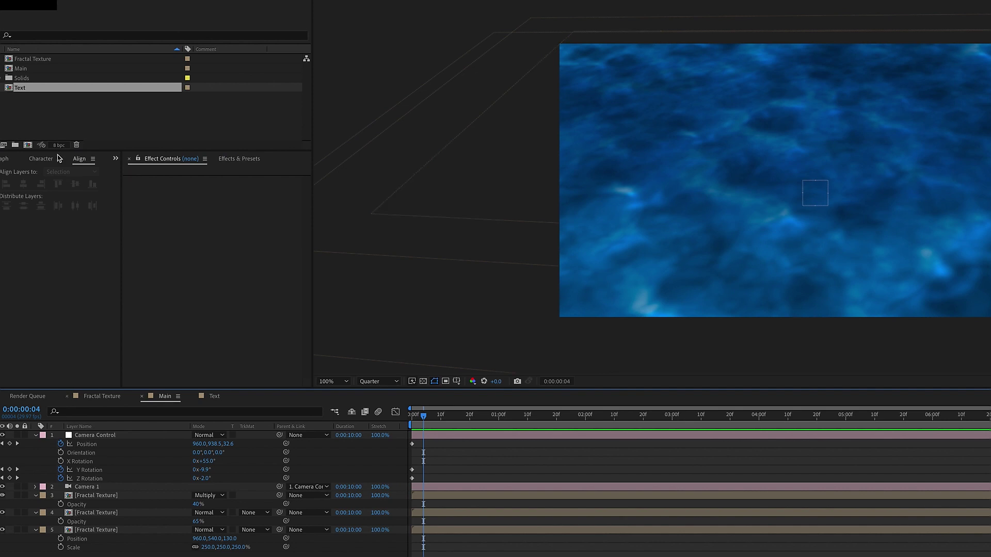
Step: Add the Text comp to Main between layers 4 and 5 as a 3D layer
drag(22, 92, 146, 482)
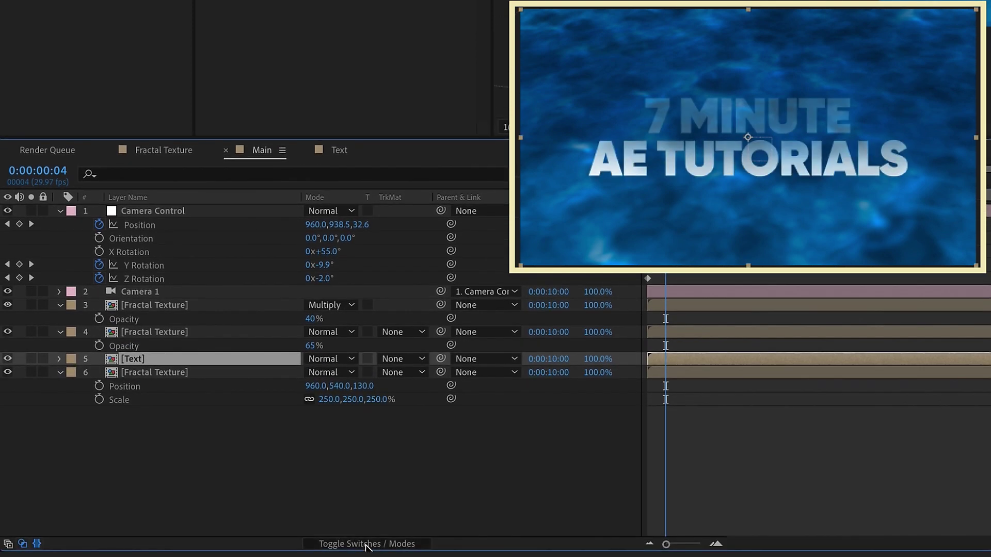
click(360, 546)
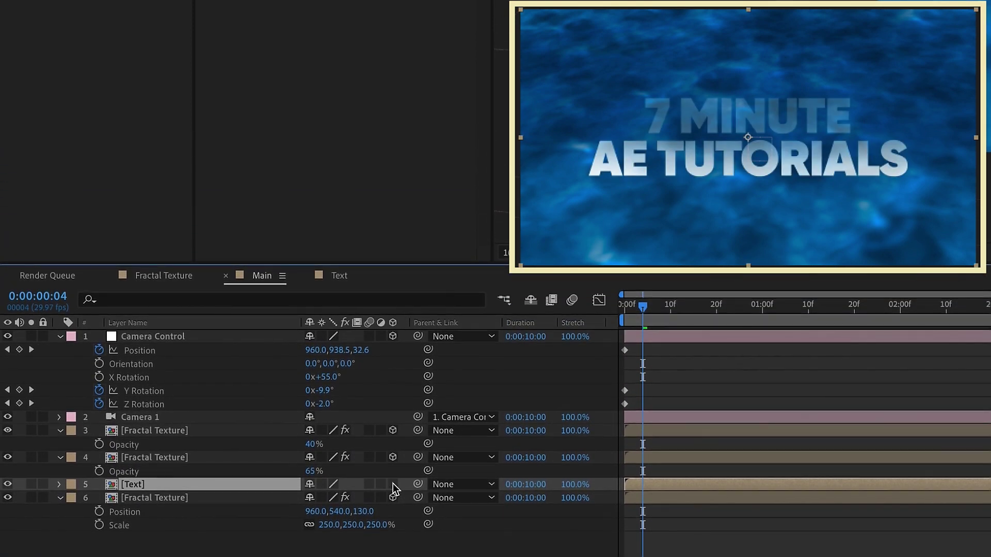
click(394, 485)
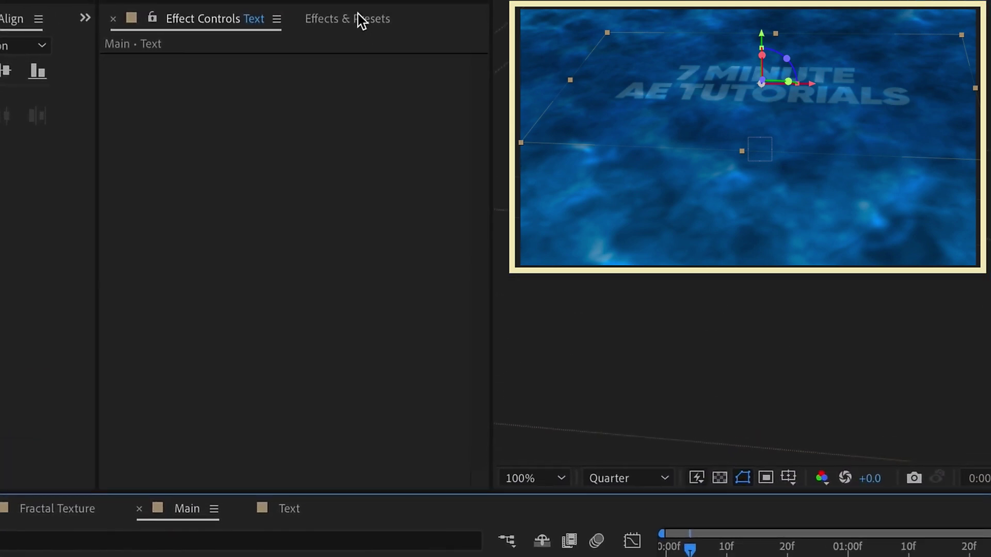
Step: Apply CC Vector Blur to the title, mapped to 6. Fractal Texture with Map Softness 30
click(358, 18)
click(274, 47)
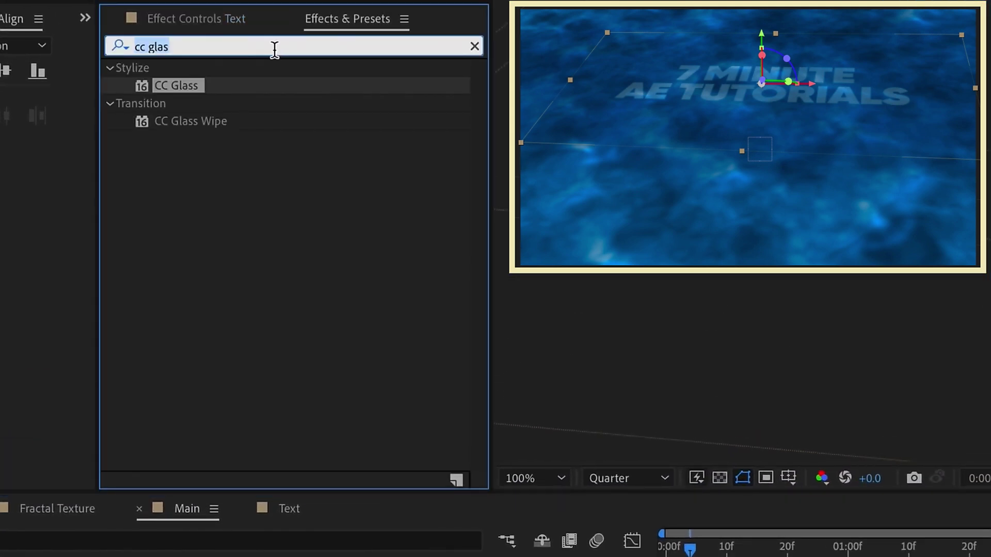
text(cc vect)
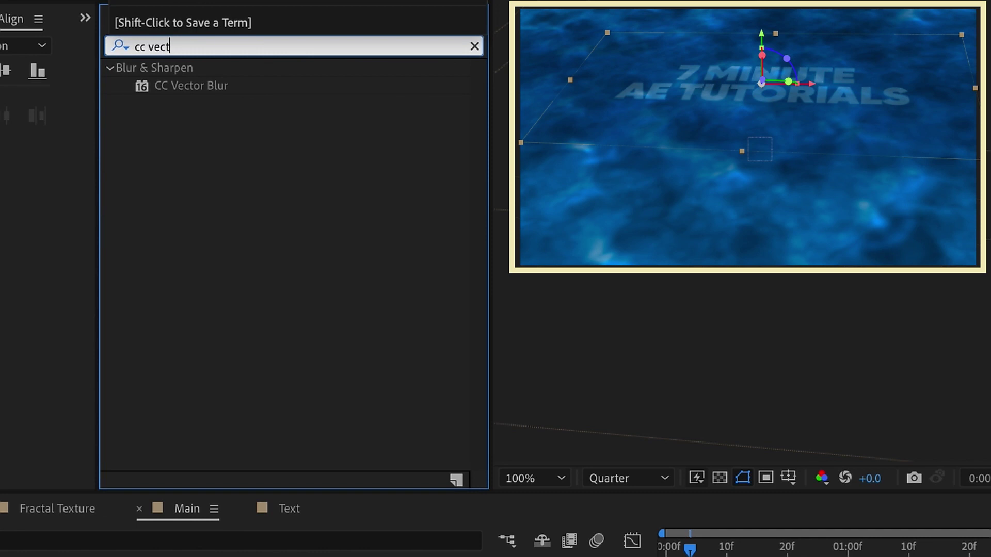
double_click(203, 88)
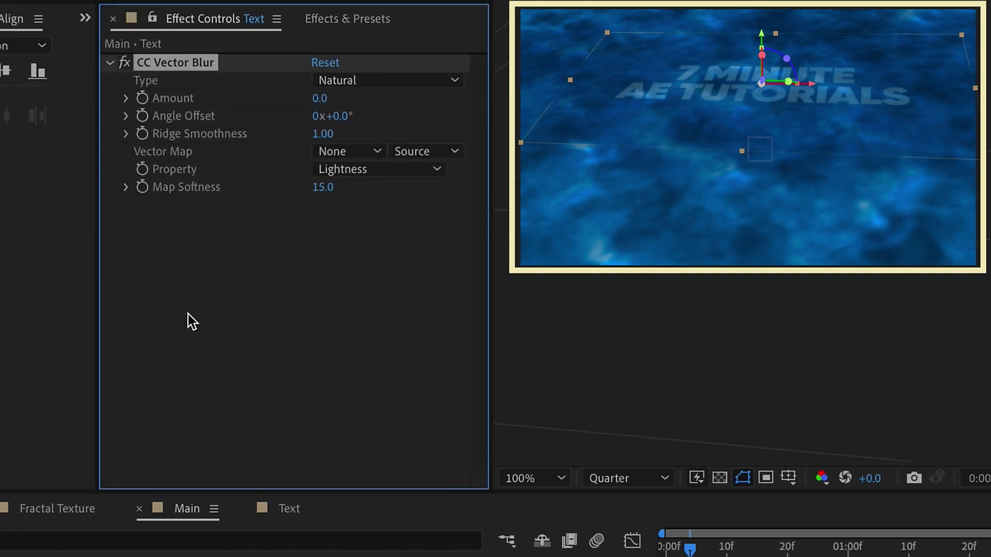
click(334, 152)
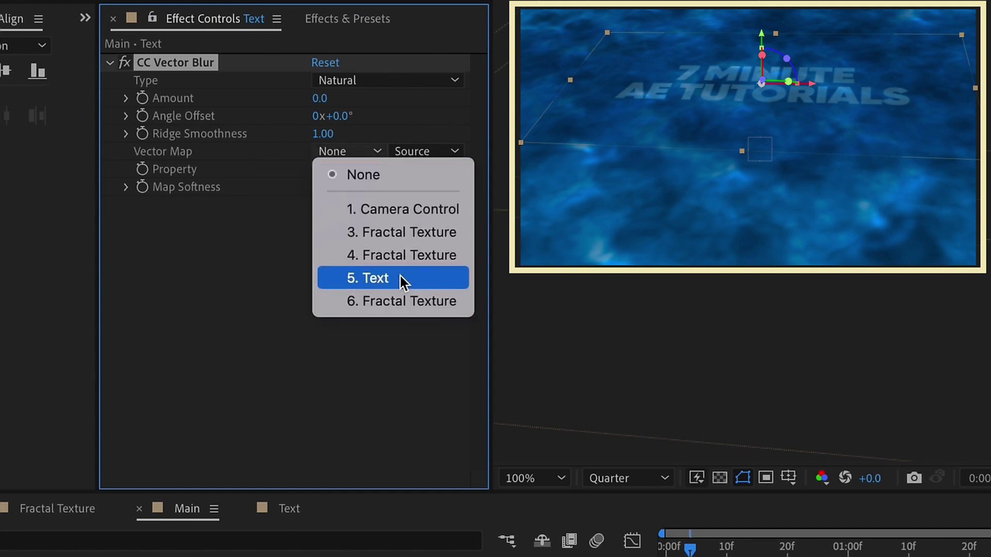
click(404, 309)
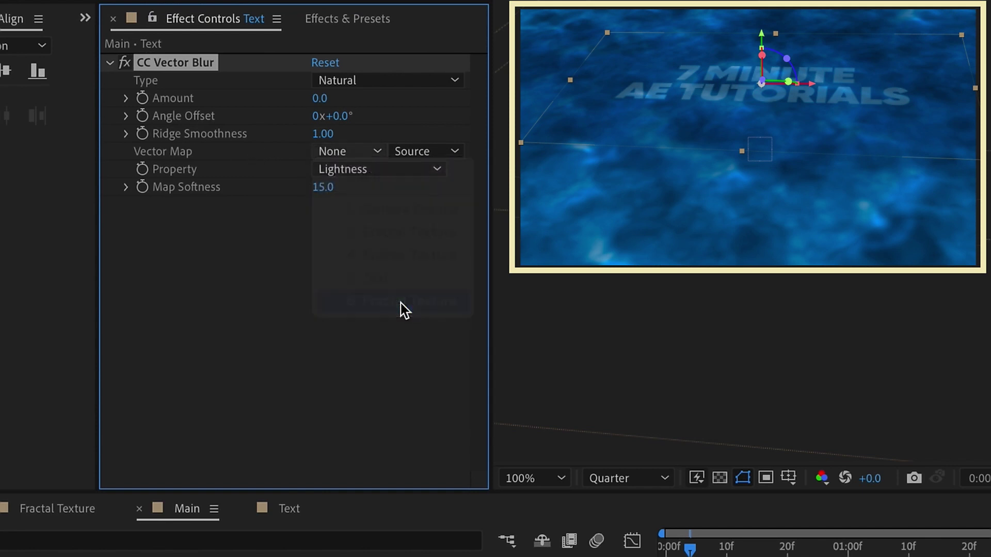
click(322, 187)
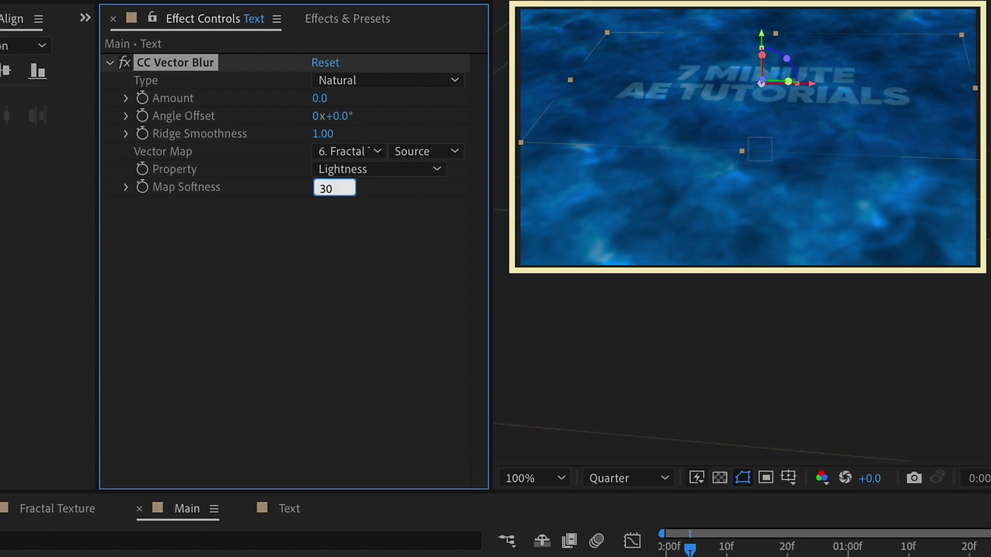
key(Return)
Step: Apply Fast Box Blur to the title layer with a Blur Radius of 5
click(333, 20)
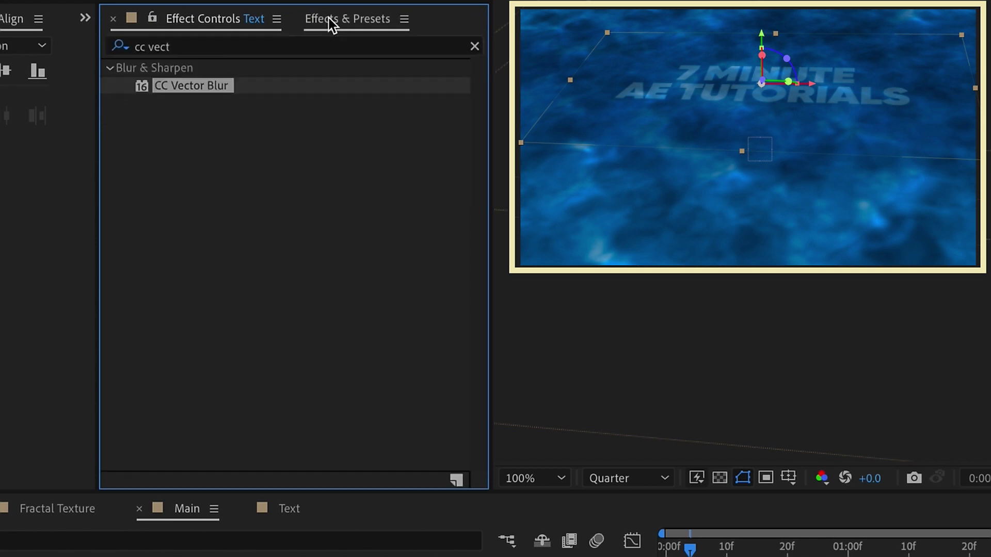
click(268, 47)
text(fast box)
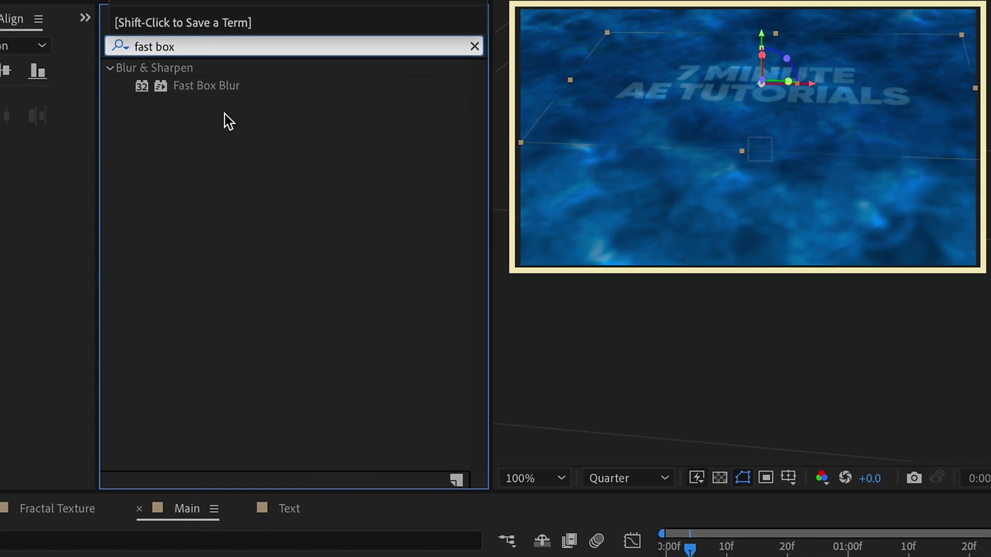
double_click(195, 86)
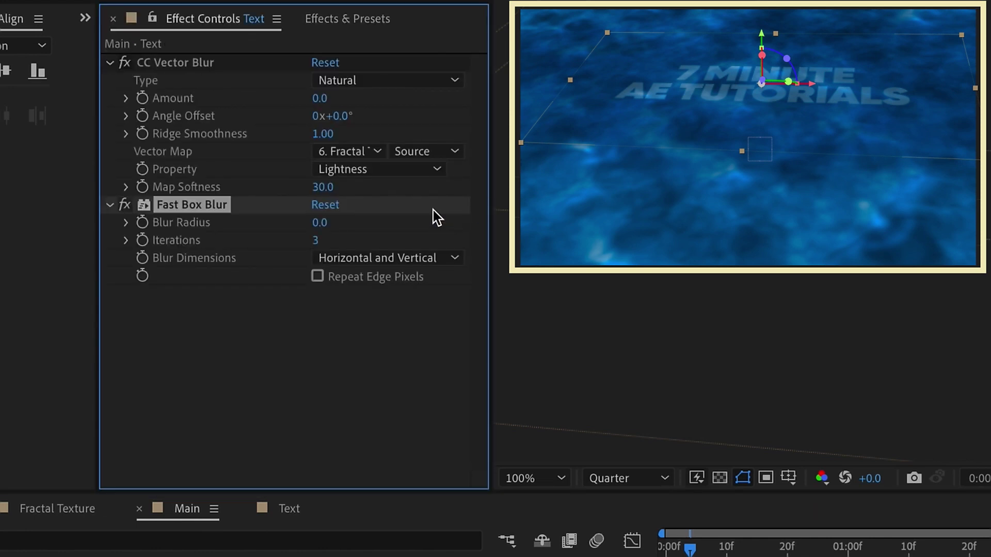
click(321, 222)
key(Return)
Step: Set the CC Vector Blur Amount to 15 after comparing it on and off
click(125, 66)
click(126, 65)
click(321, 100)
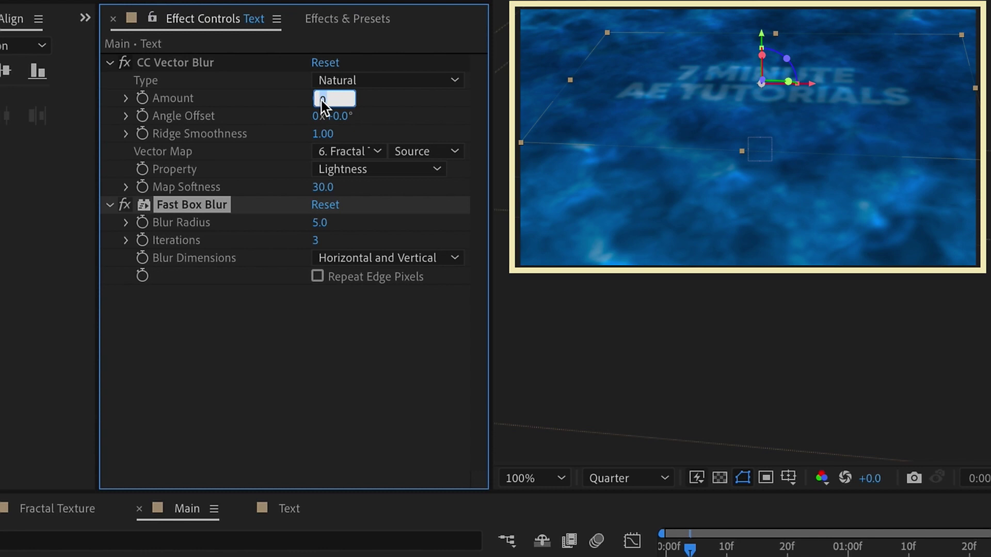
text(15)
key(Return)
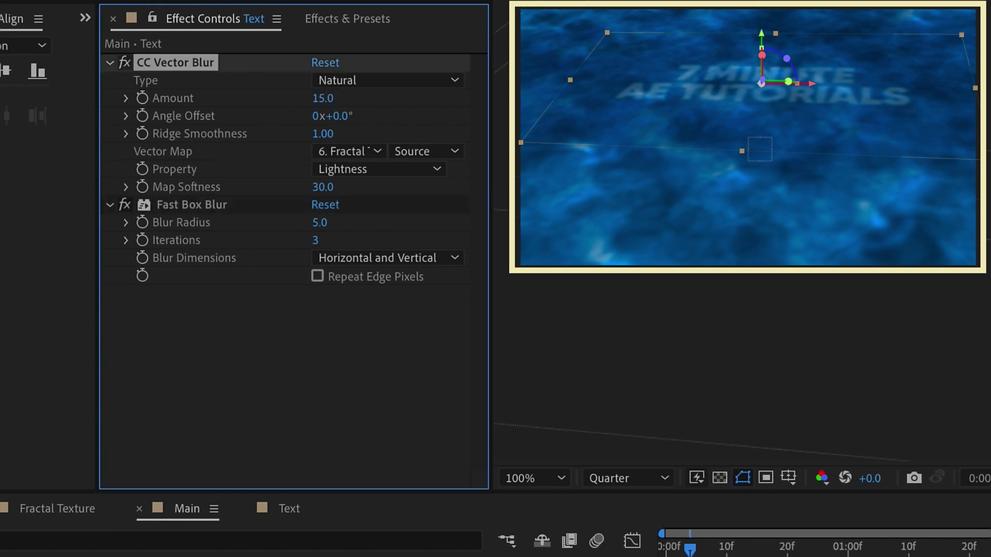
key(period)
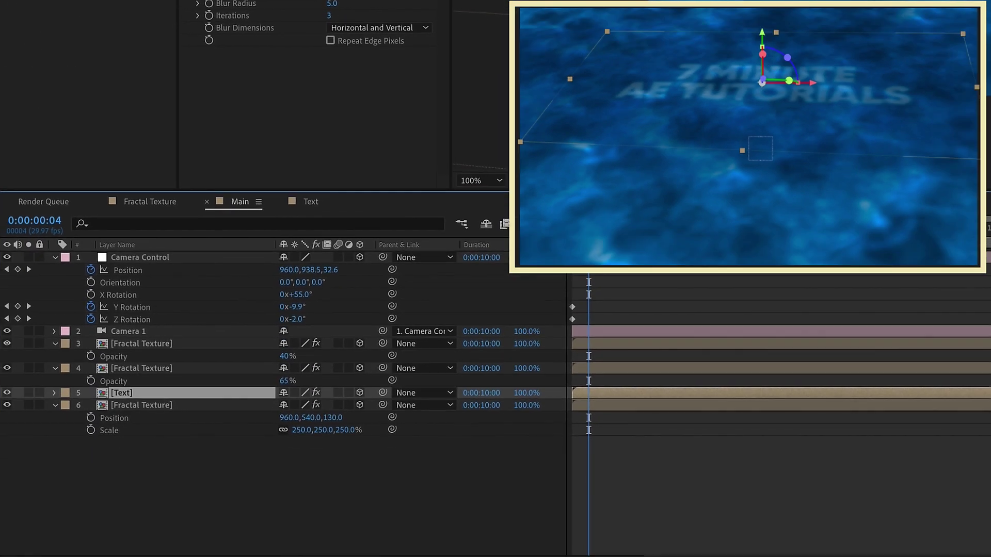
Step: Set the title layer's blending mode to Overlay
click(347, 554)
click(302, 387)
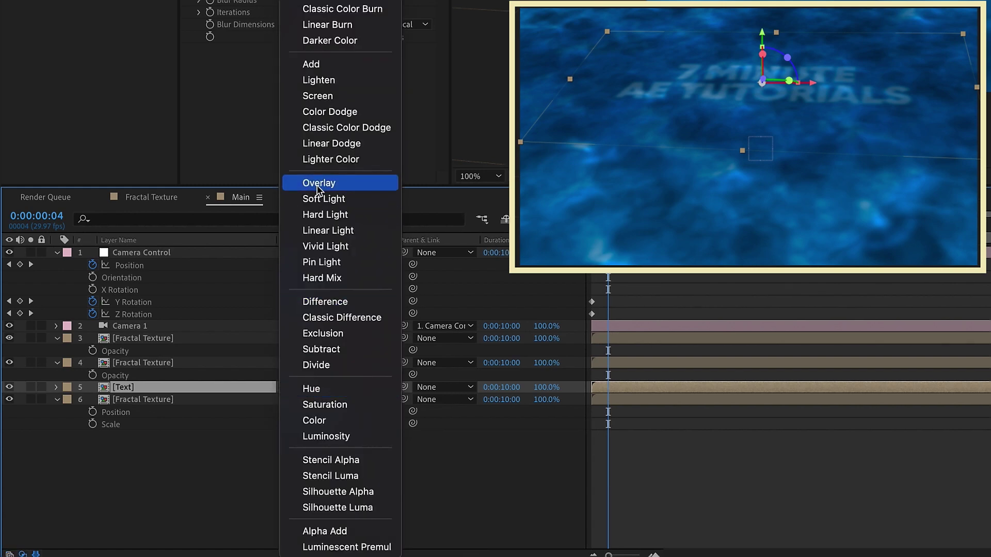
click(315, 185)
key(Page_Down)
Step: Duplicate the Overlay title layer and set the copy's Blur Radius to 10
key(ctrl+d)
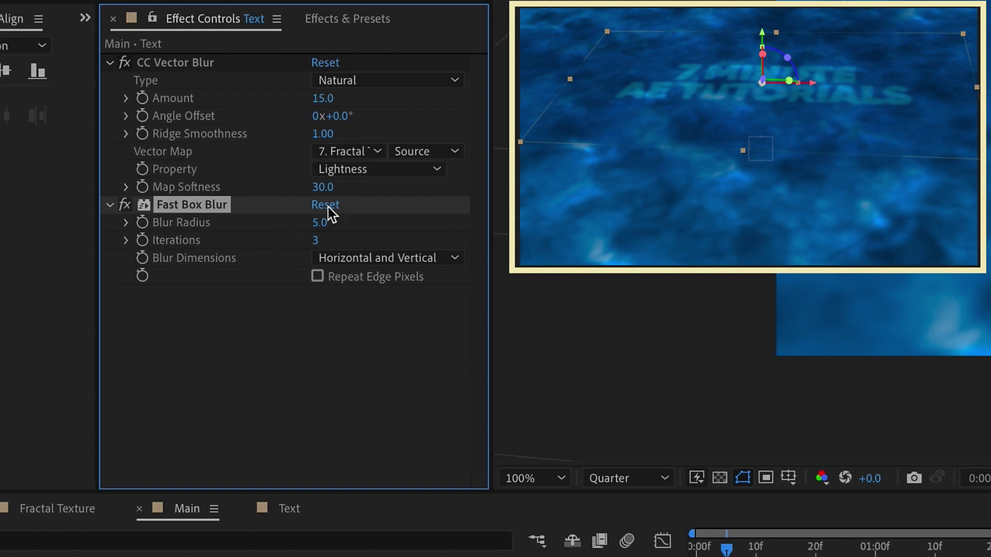
click(320, 225)
text(10)
key(Return)
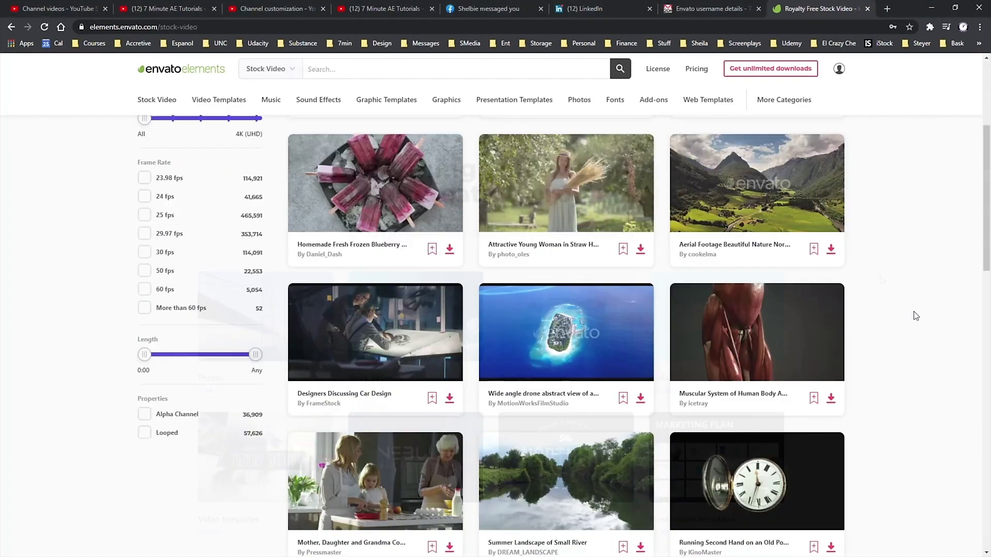
Step: Scroll through the Action Elements template page, then return to the video templates listing
scroll(913, 313, down, 9)
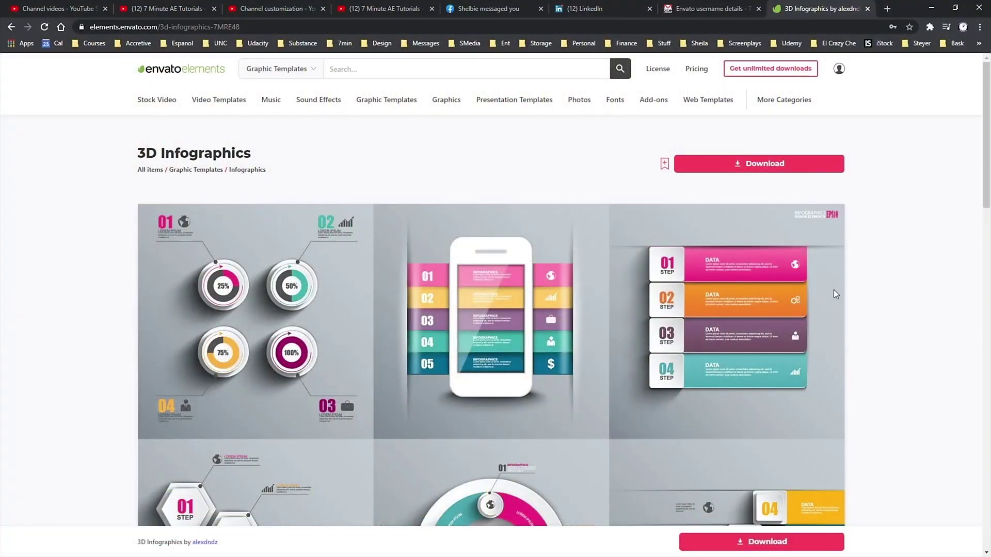
scroll(834, 290, down, 7)
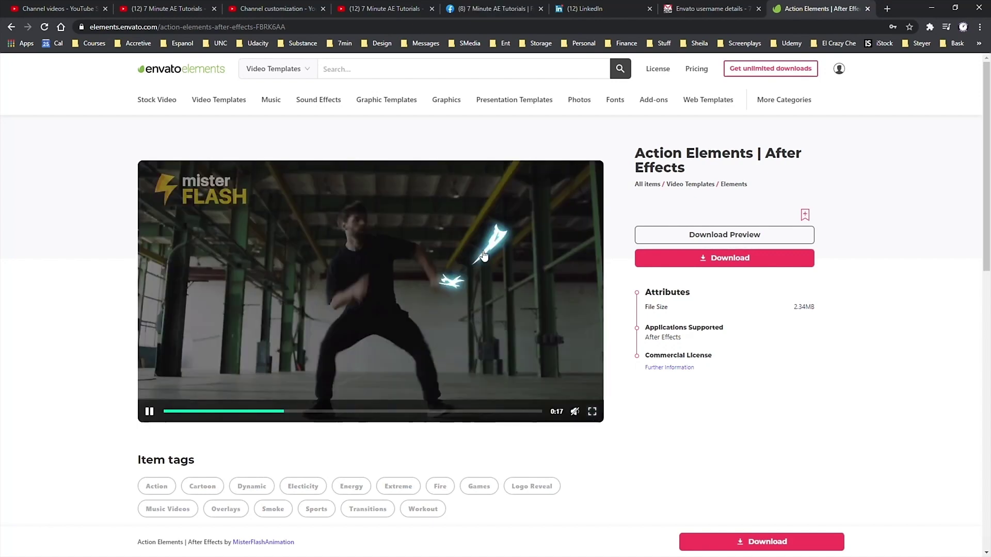
click(11, 27)
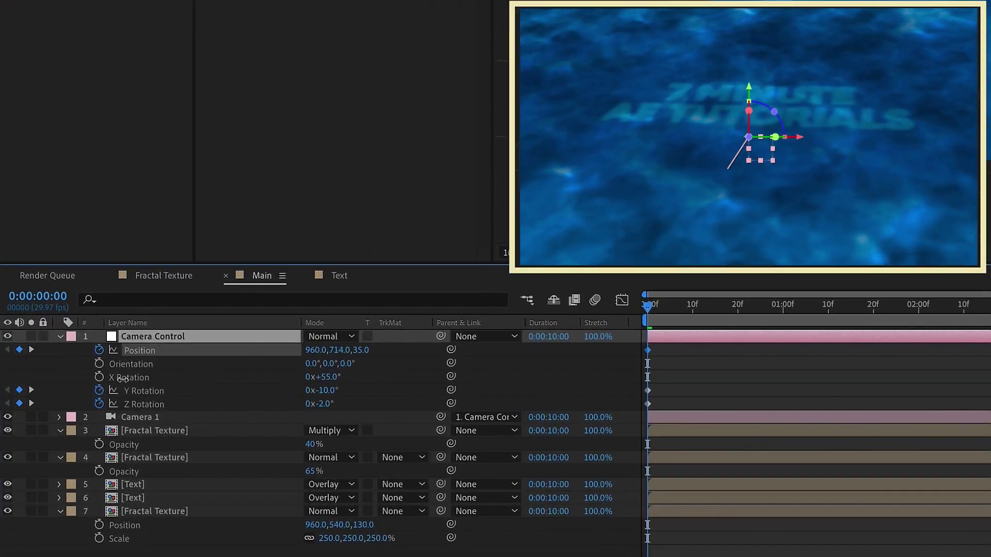
Step: Raise the Camera Control's Y position and set its Z position to 0
drag(123, 378, 463, 323)
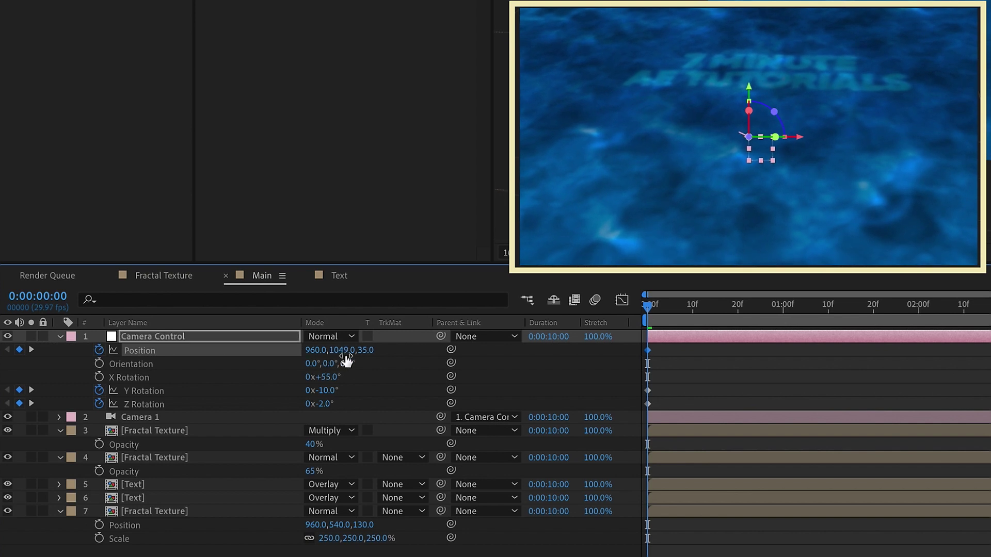
click(367, 350)
text(0)
key(Return)
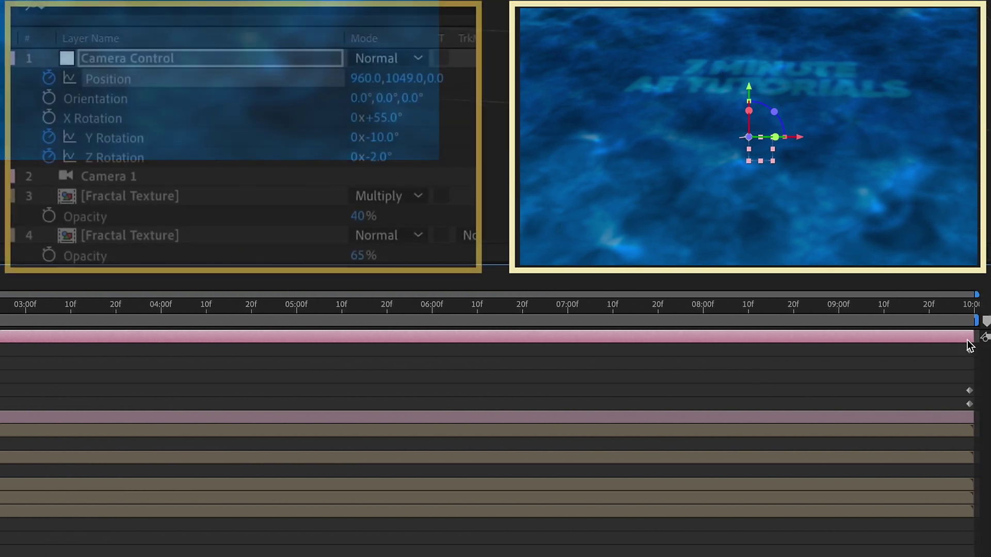
key(Page_Up)
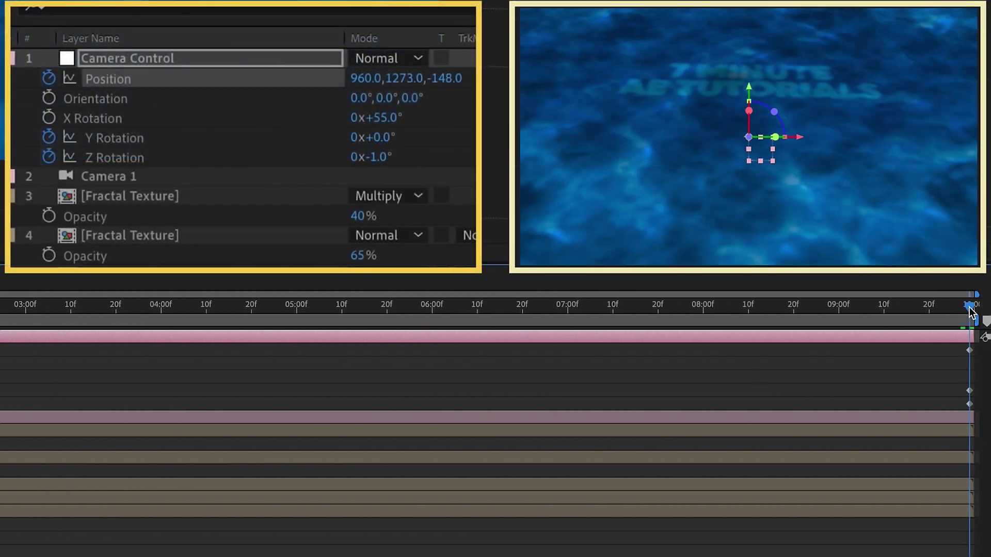
drag(397, 78, 155, 98)
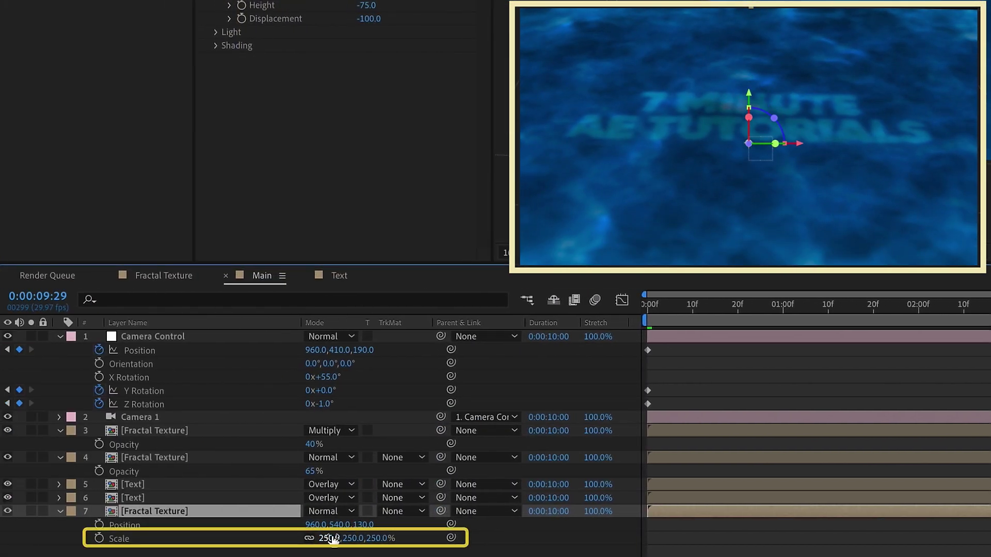
Step: Scale the bottom Fractal Texture to 311%, reposition the camera null, and preview the move
drag(331, 539, 373, 527)
drag(342, 351, 173, 385)
key(Home)
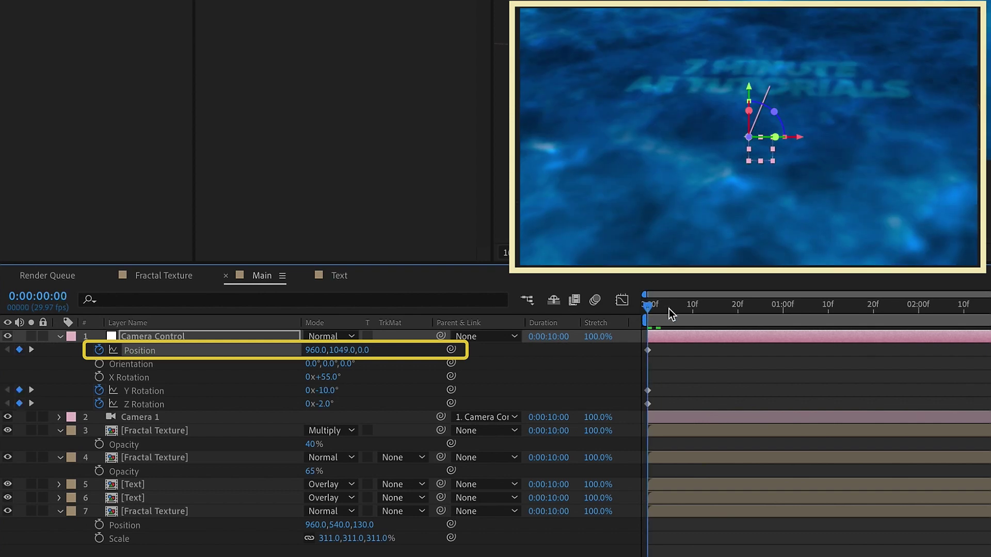
key(space)
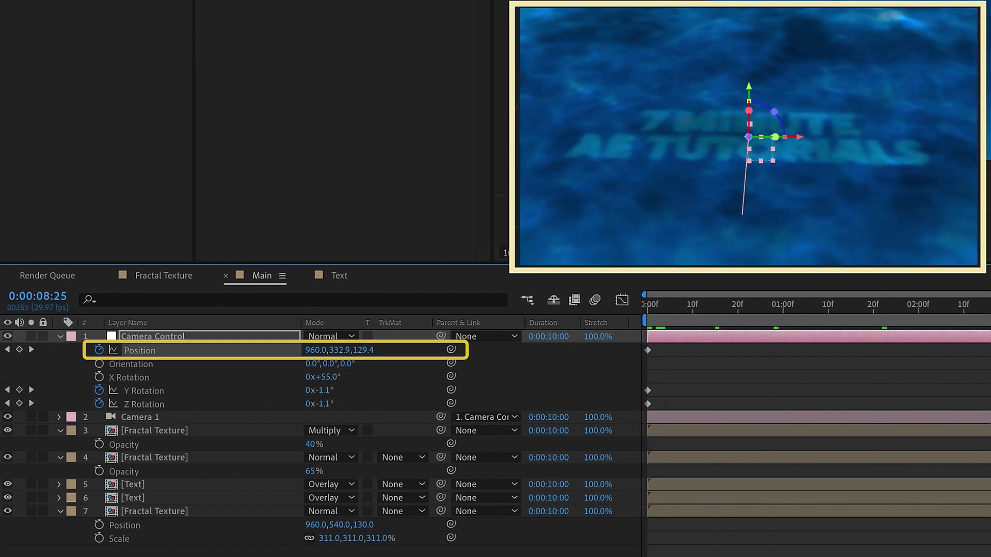
key(space)
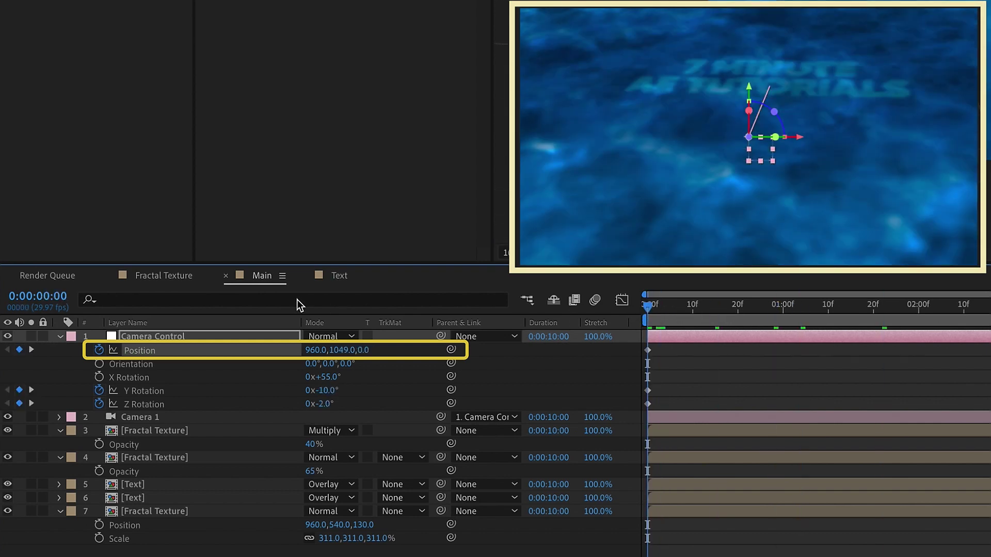
Step: Set the Camera Control's starting Position Y to 1050
click(165, 340)
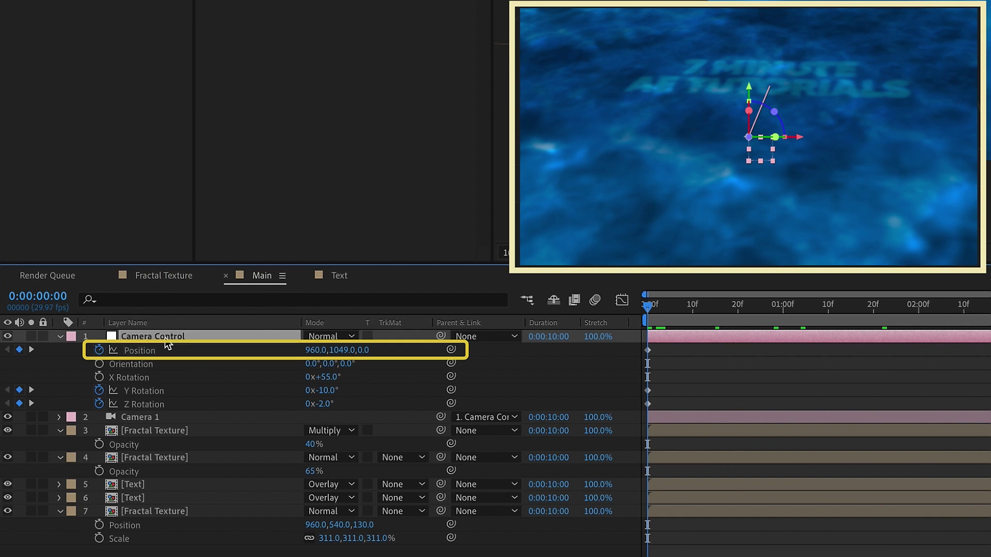
click(341, 350)
text(1050)
key(Return)
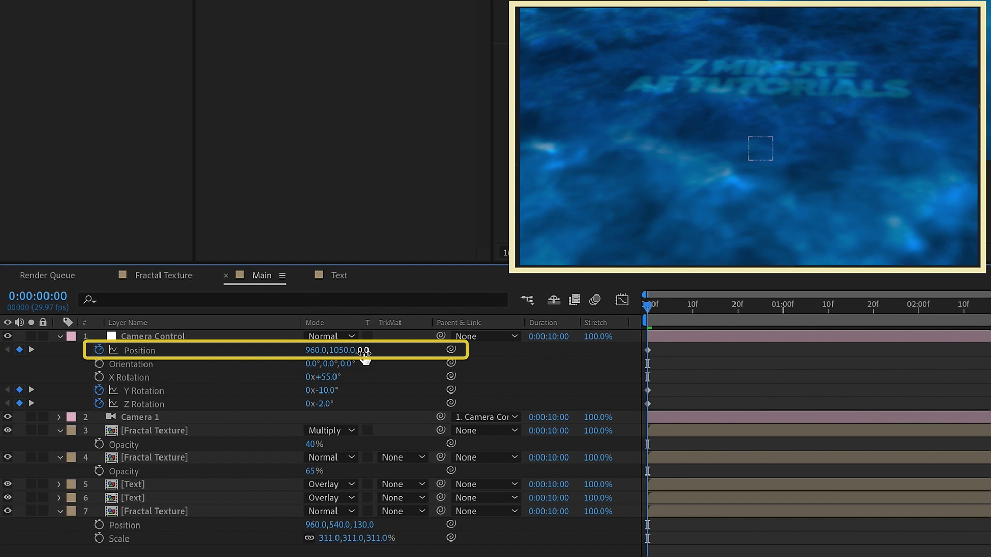
Step: At the timeline end, set Camera Control Position to 960,240,150 and preview it
click(187, 336)
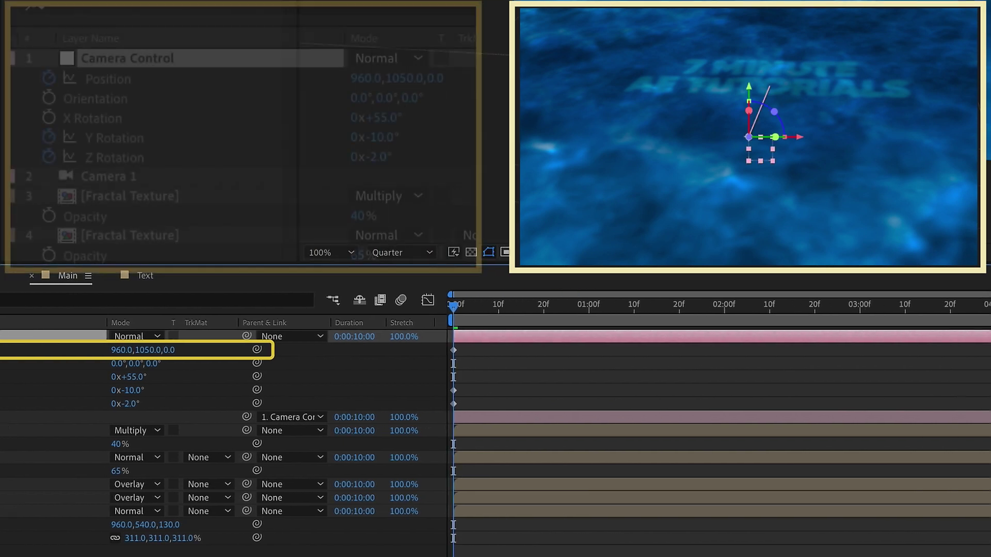
click(967, 316)
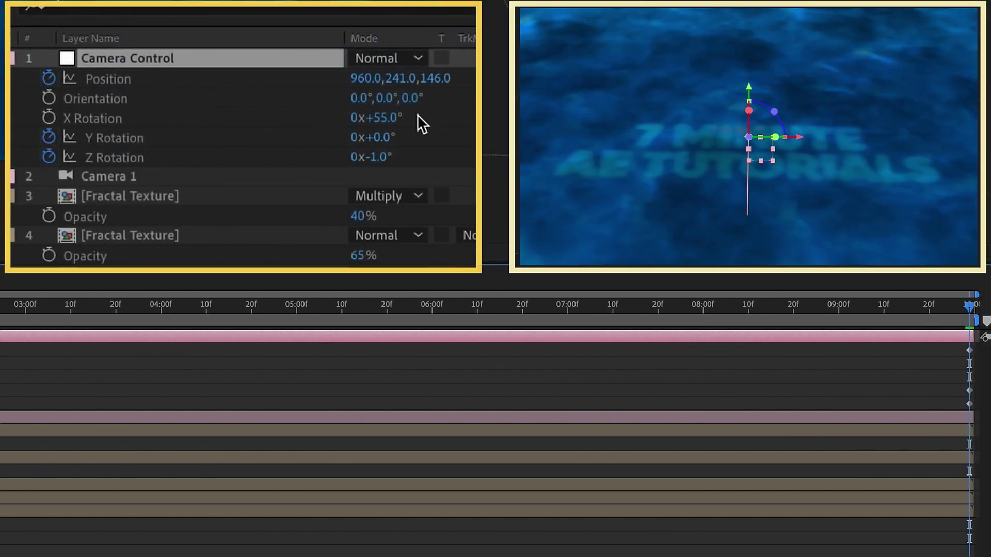
text(240)
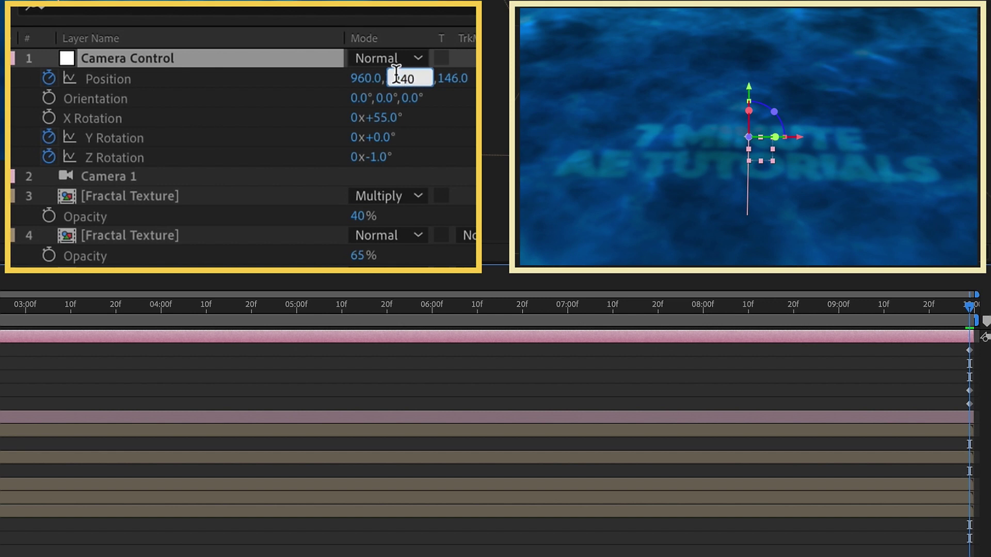
key(Tab)
text(150)
key(Return)
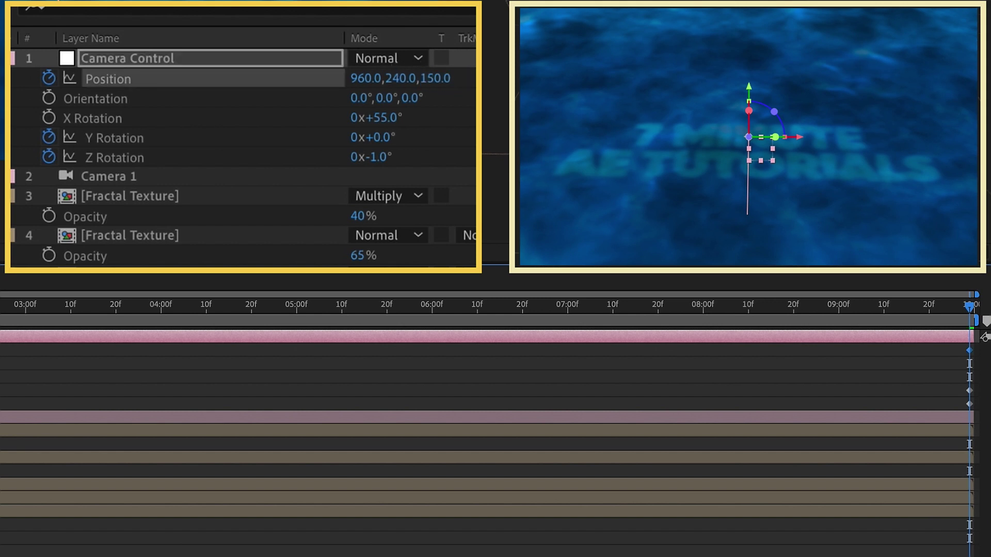
key(space)
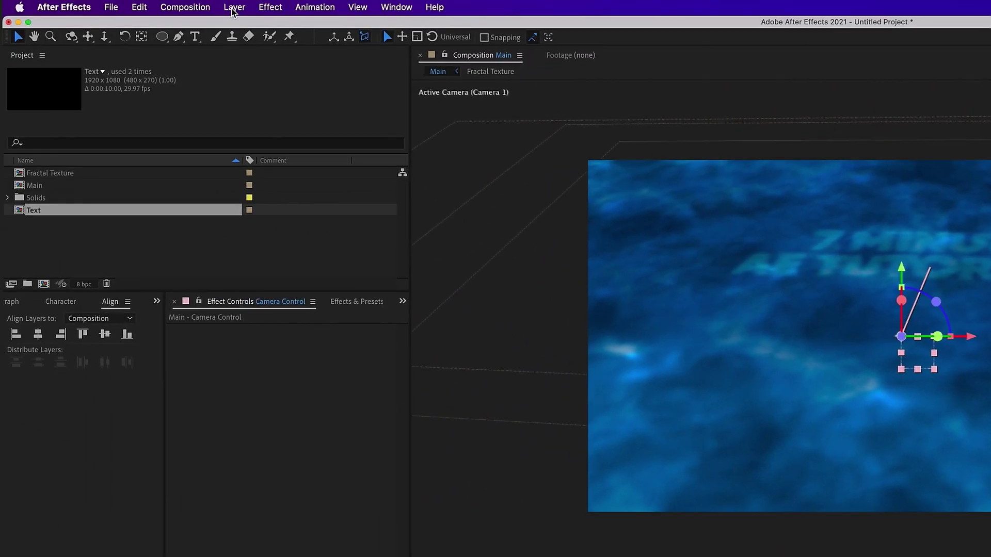
Step: Add a new spot light to the comp with 140% intensity
click(235, 6)
mouse_move(249, 32)
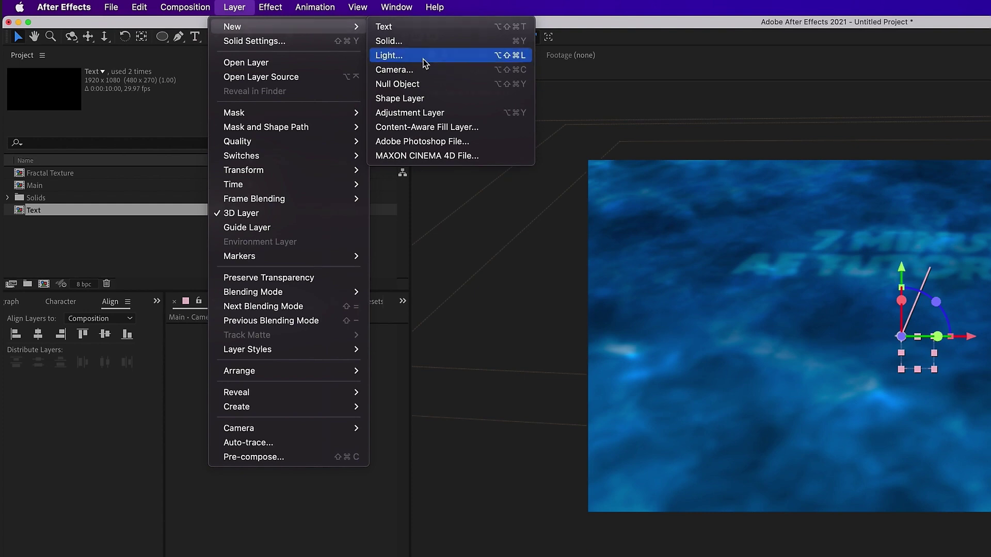
click(427, 55)
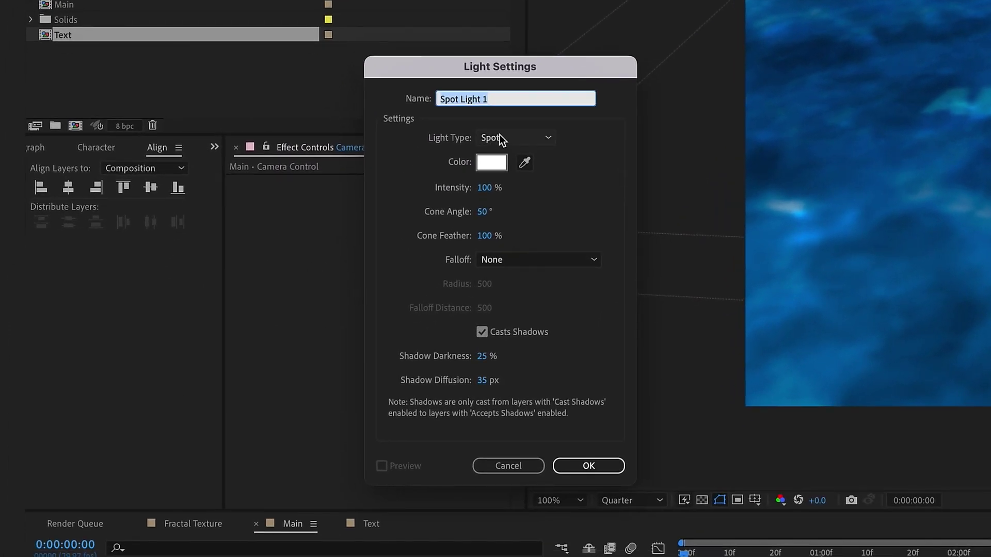
click(491, 189)
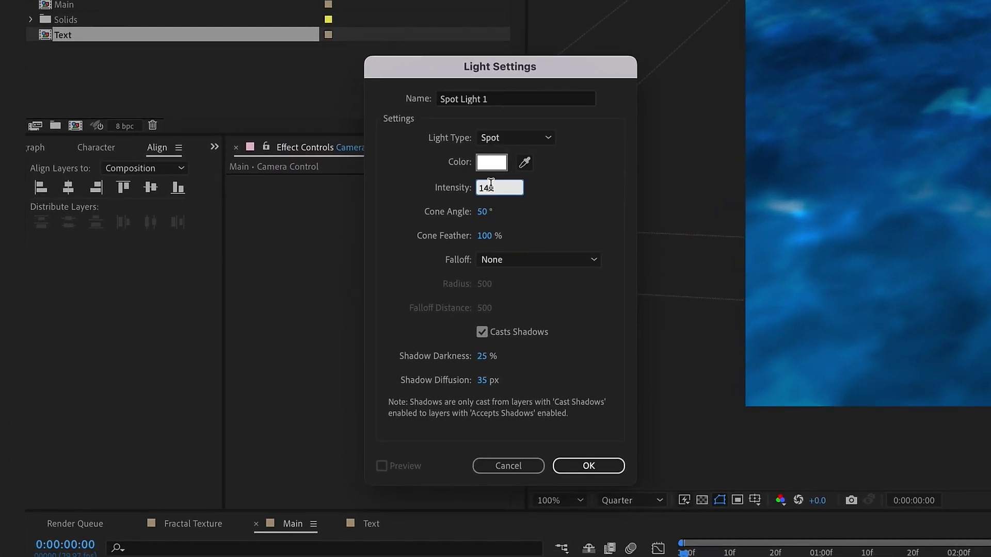
click(579, 466)
Step: Set Spot Light 1's Position to 1040,460,-3500
click(77, 505)
click(93, 519)
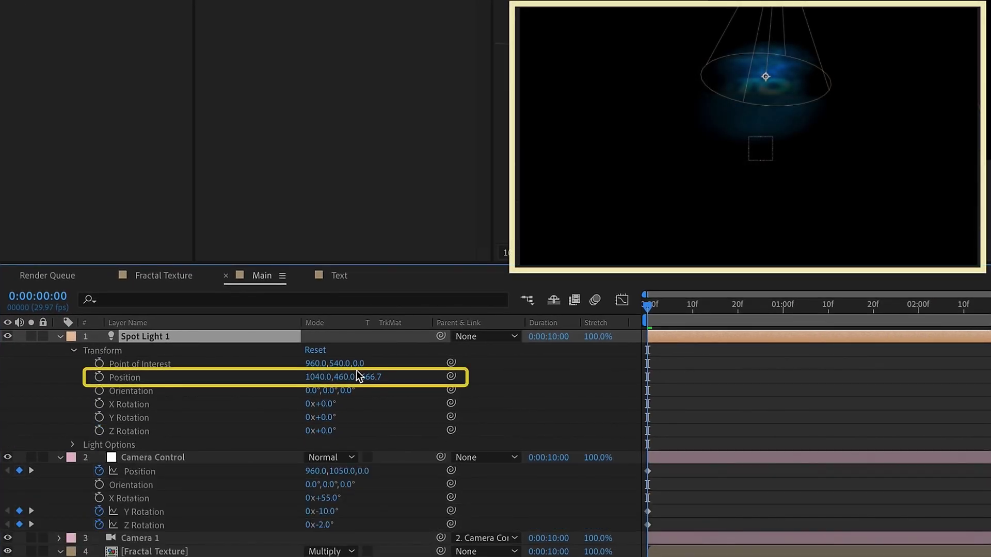
click(330, 377)
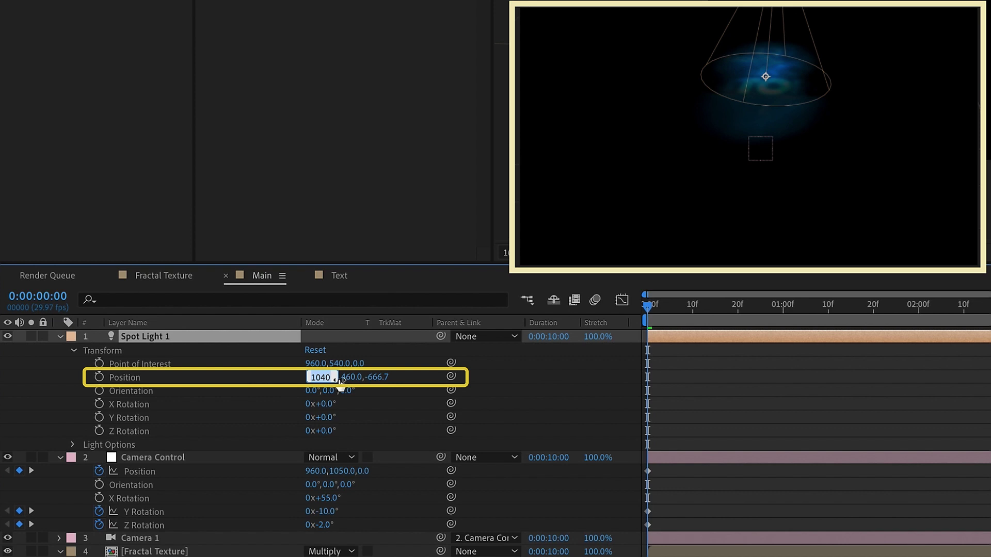
click(377, 377)
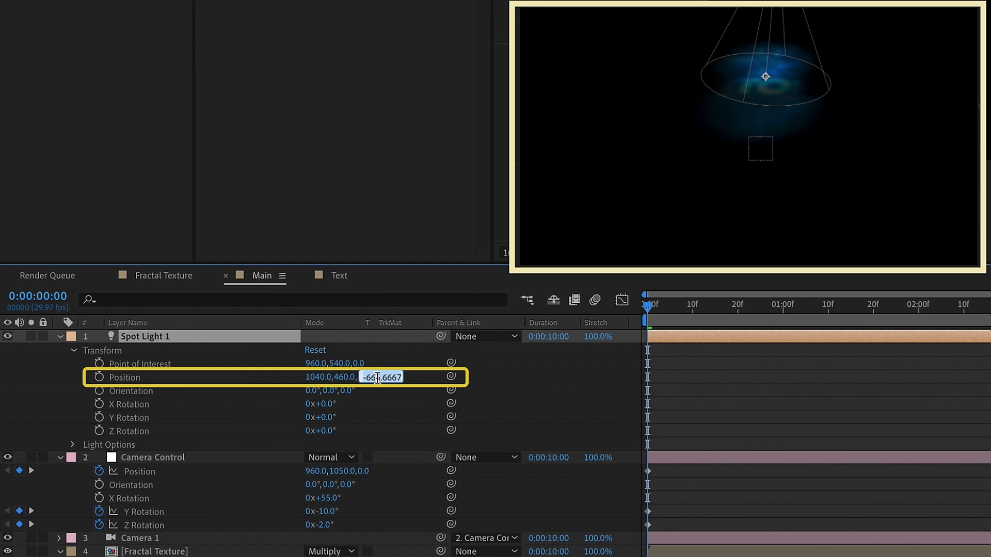
text(-3500)
key(Return)
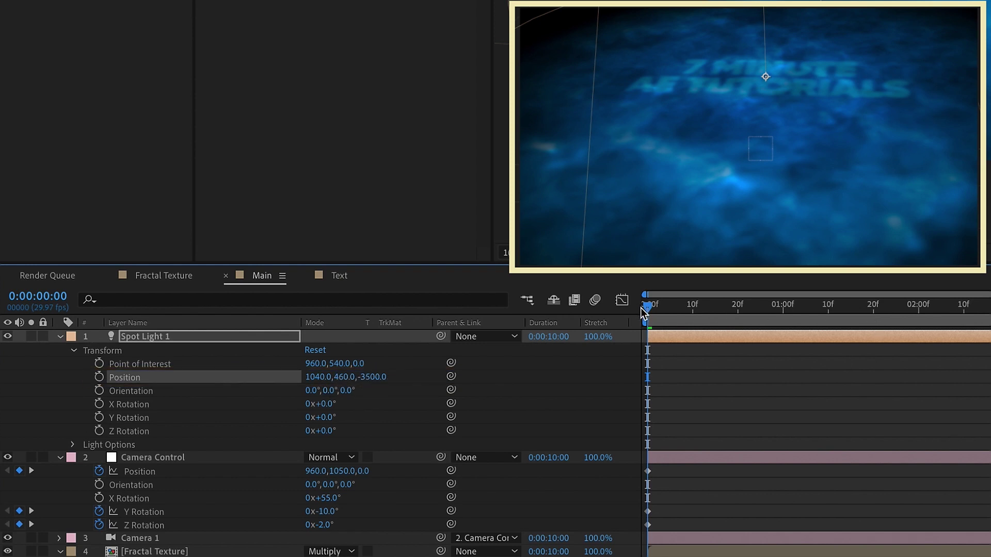
Step: Widen the spot light's cone angle to 62°
mouse_move(645, 309)
mouse_down()
mouse_move(723, 313)
mouse_move(647, 308)
mouse_up()
click(74, 446)
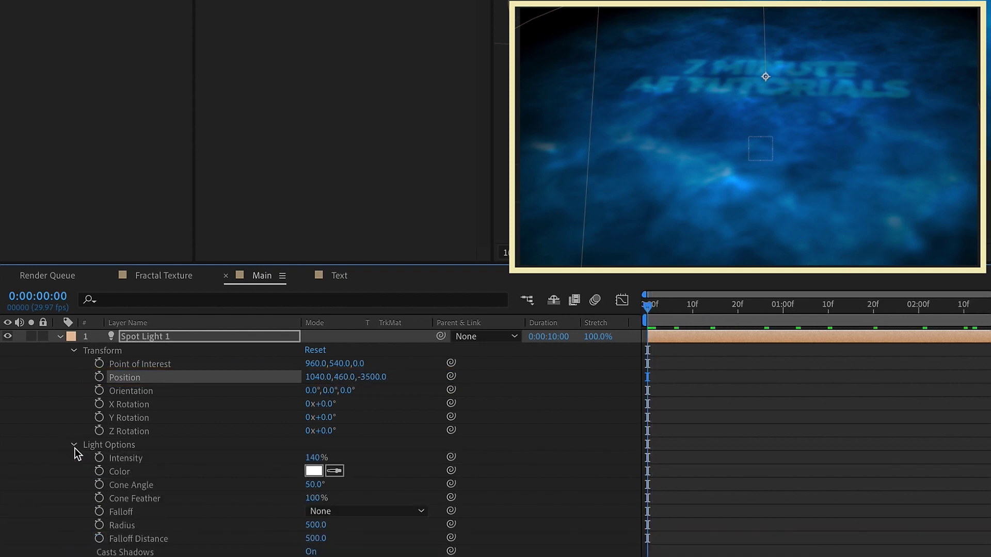
mouse_move(315, 487)
mouse_down()
mouse_move(325, 485)
mouse_move(318, 480)
mouse_up()
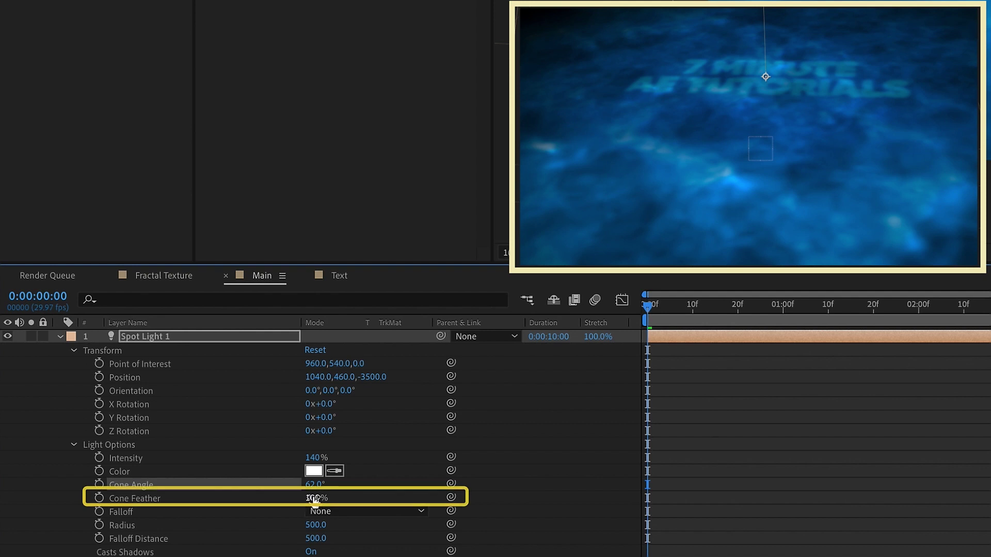
Step: Give the light's Intensity a wiggle(.5,15) expression
alt+click(99, 458)
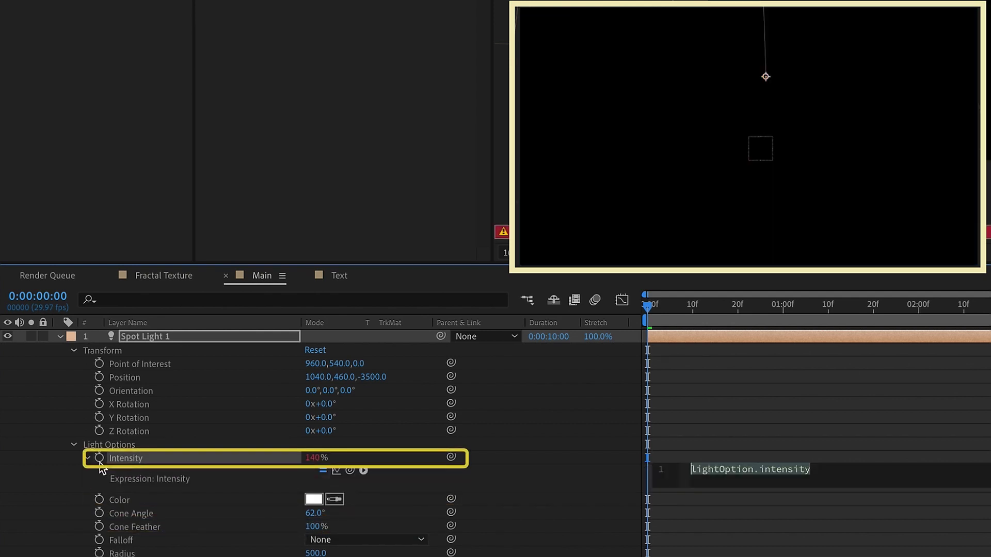
text(wiggle(.5,10)
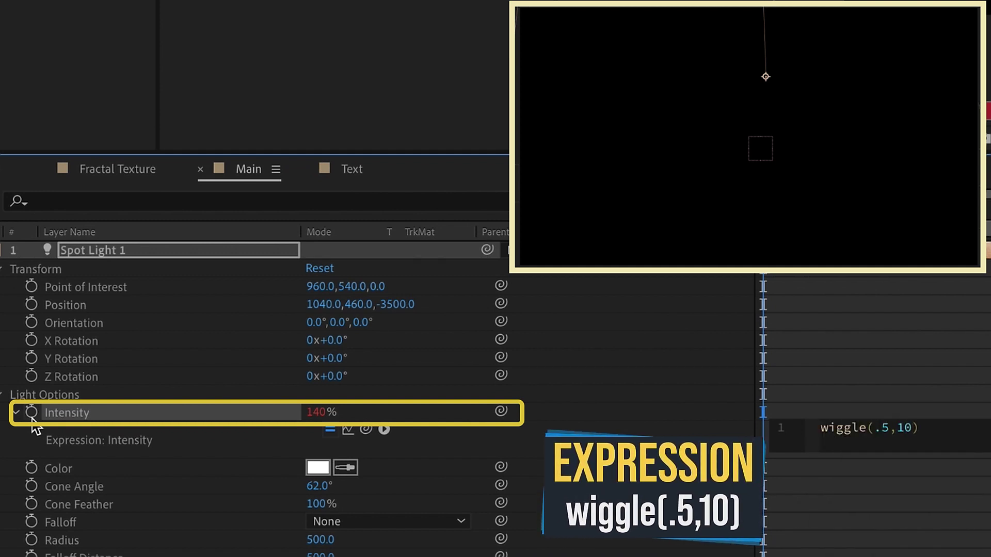
key(KP_Enter)
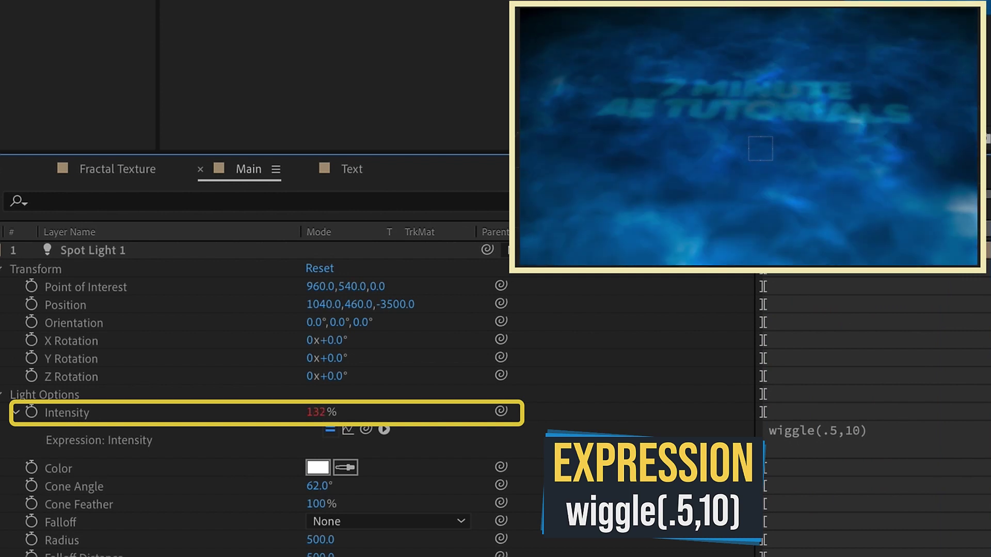
click(912, 432)
key(BackSpace)
text(5)
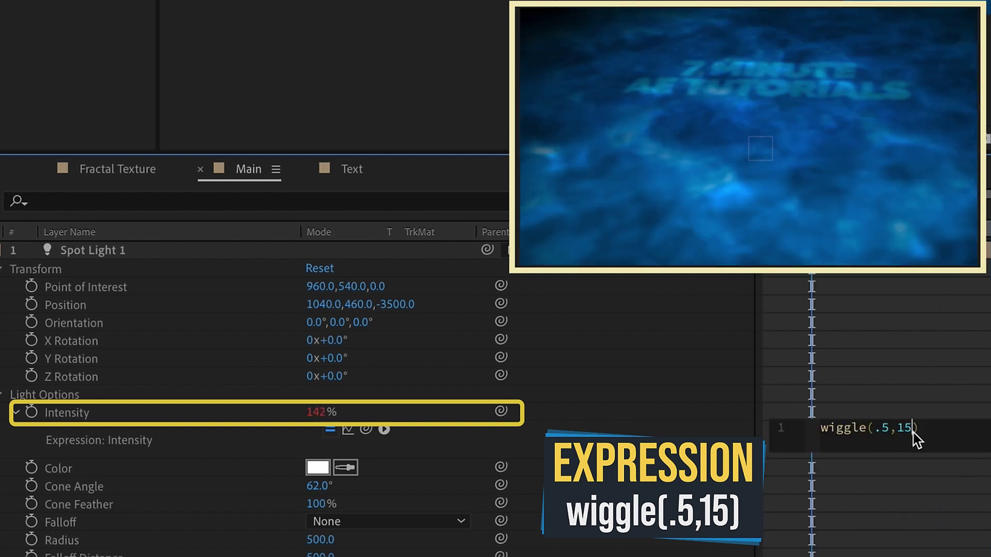
key(KP_Enter)
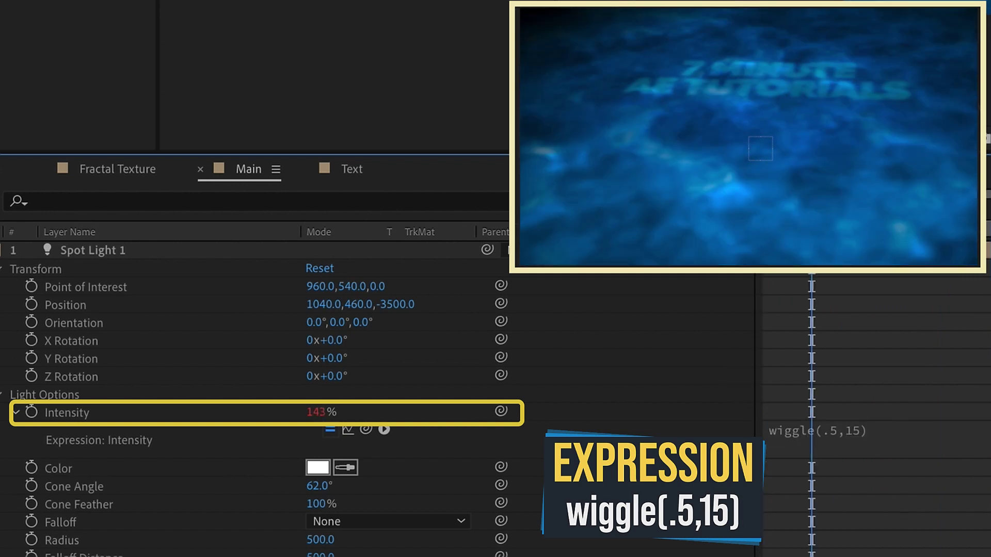
Step: Set the Cone Angle to 55° and add a wiggle(.5,7) expression to it
click(319, 486)
text(55)
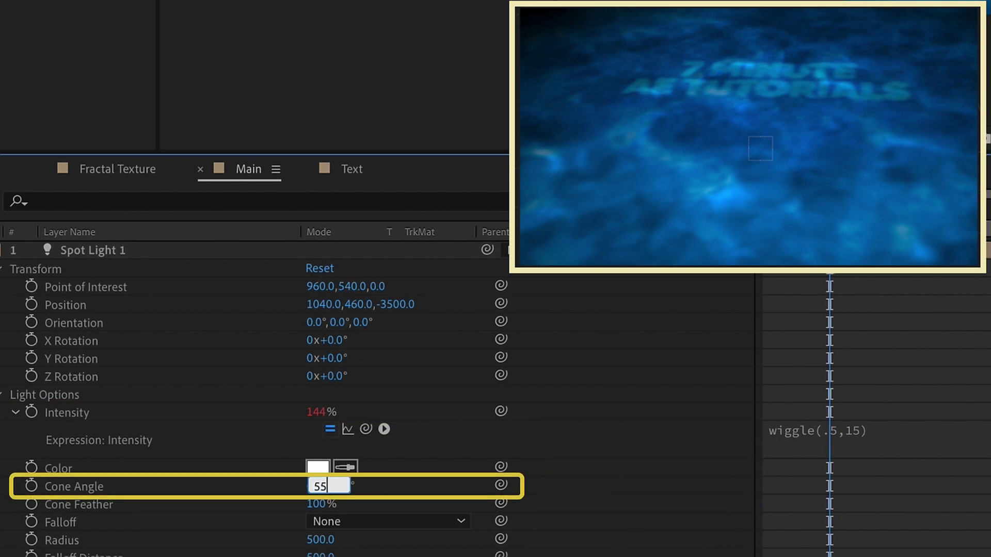
key(Return)
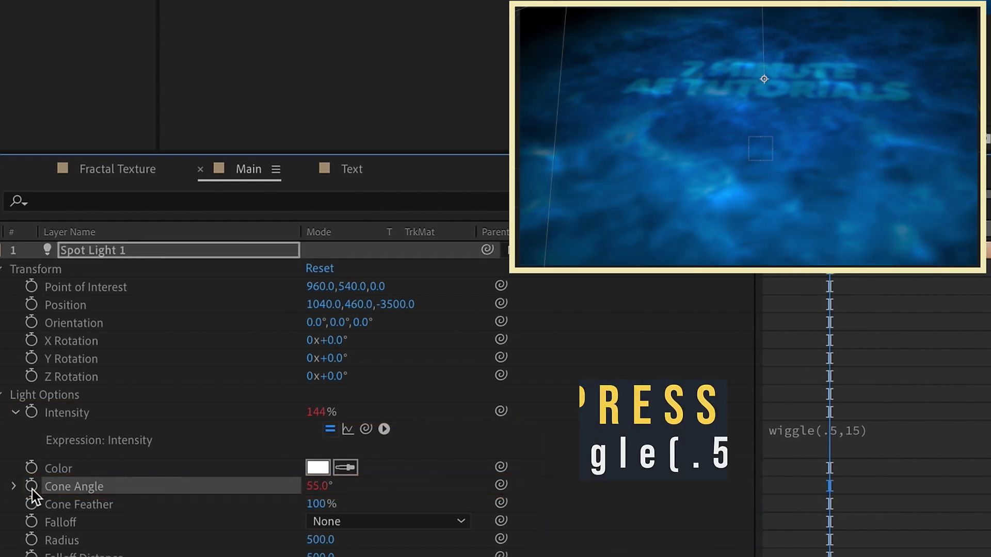
alt+click(31, 487)
text(wigg)
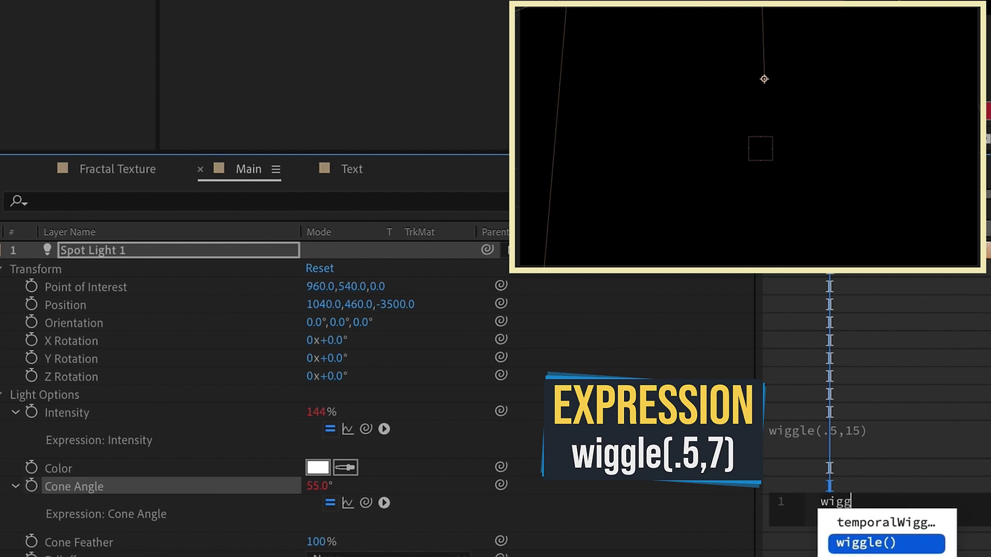
key(Return)
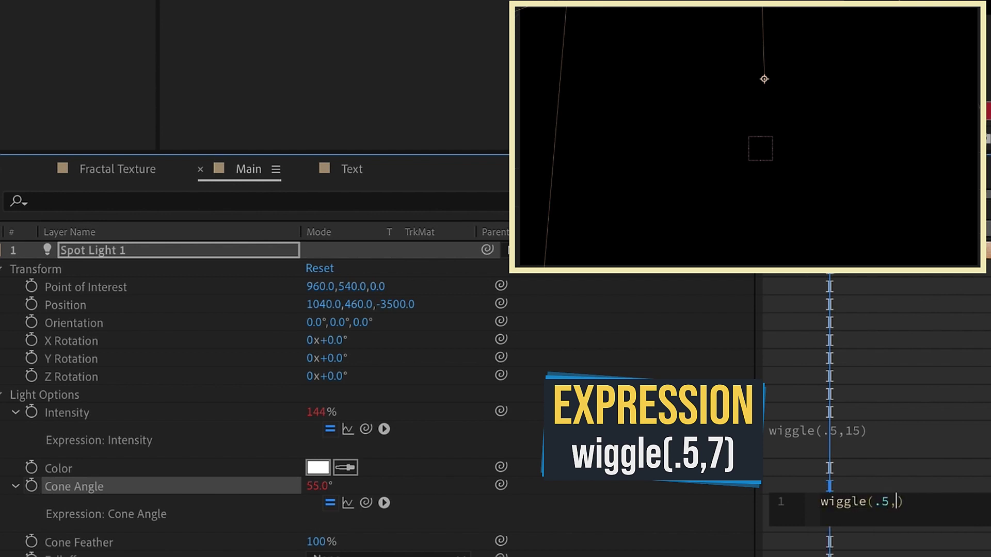
text(7)
key(KP_Enter)
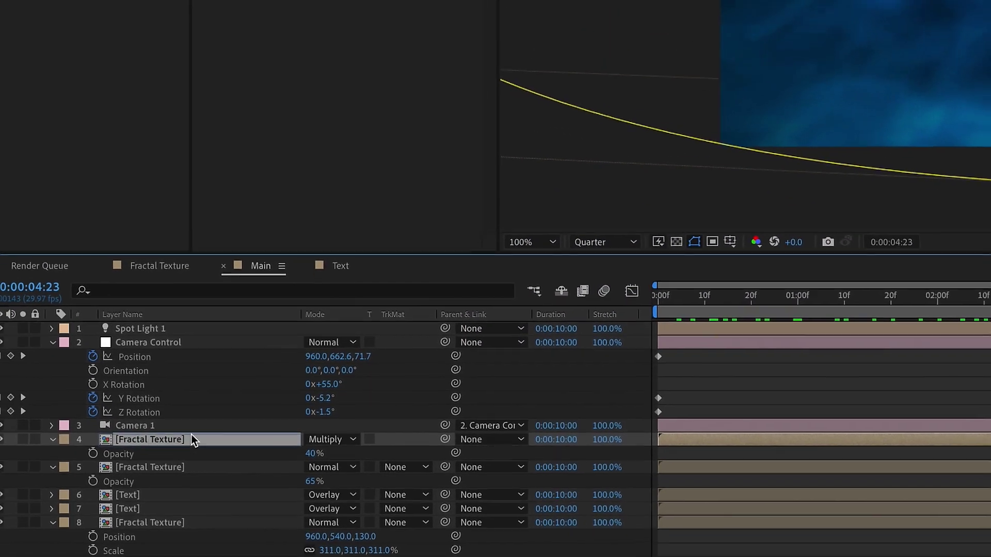
Step: Add a new adjustment layer to Main and name it BLUR
click(156, 3)
mouse_move(154, 17)
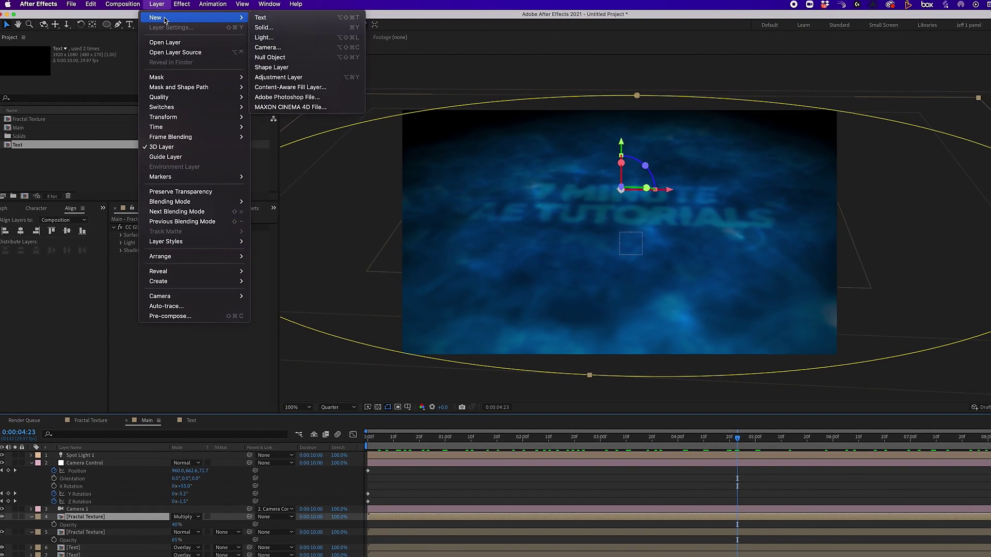
click(281, 77)
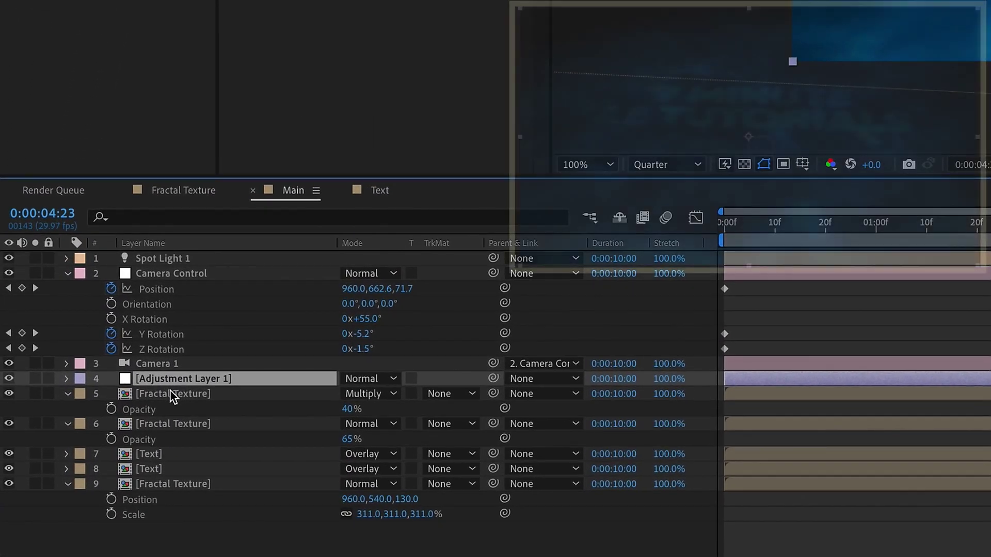
click(150, 420)
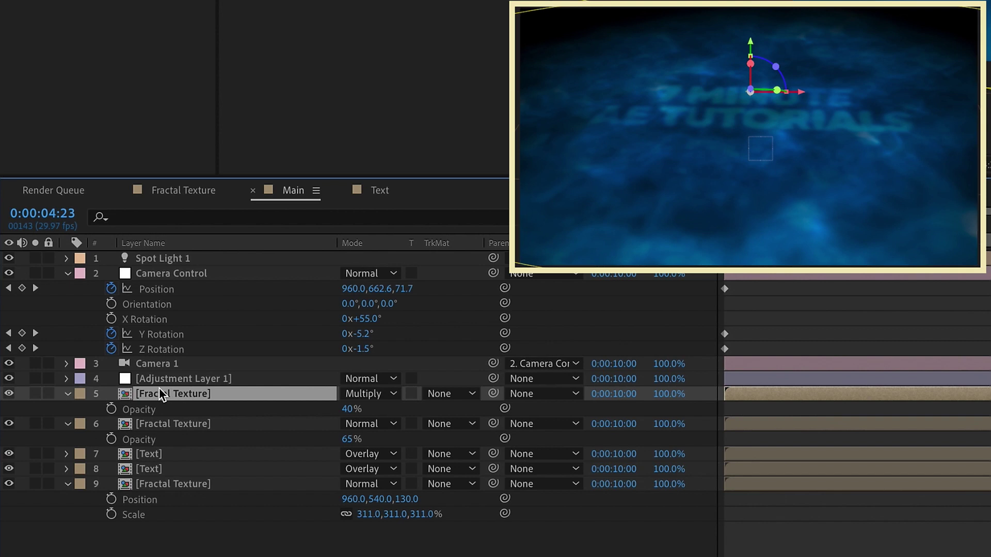
click(174, 378)
key(Return)
text(B)
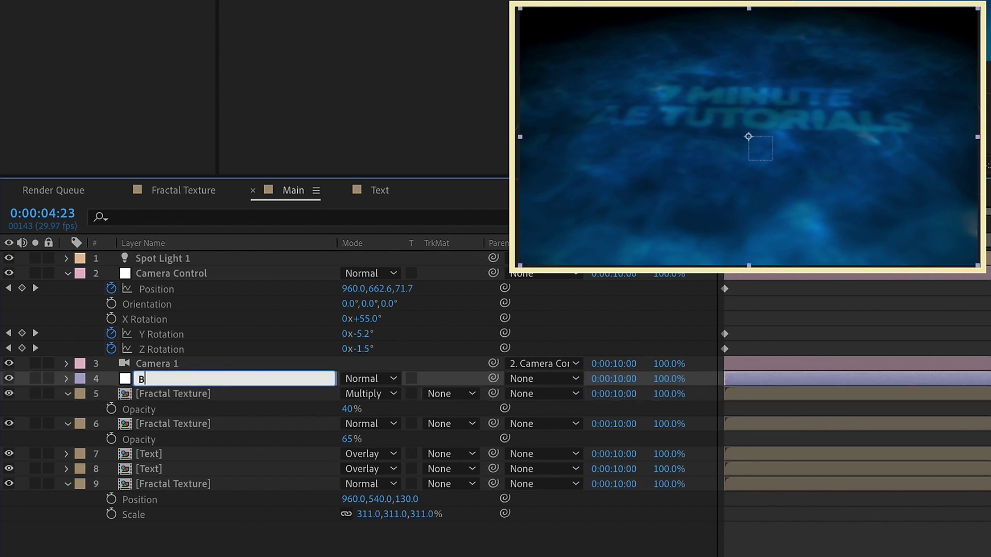
text(LUR)
key(Return)
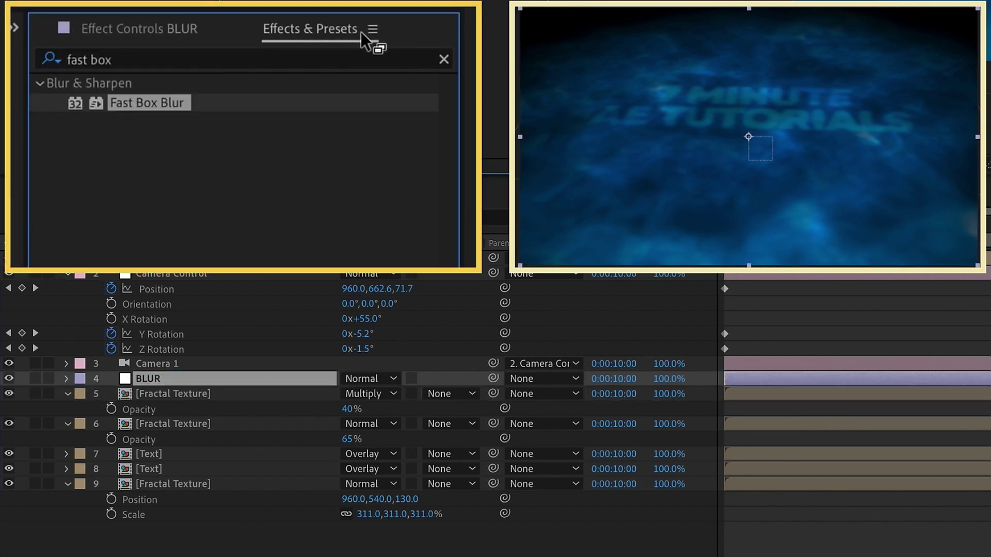
Step: Apply Fast Box Blur with a radius of 15 to the BLUR layer
click(255, 54)
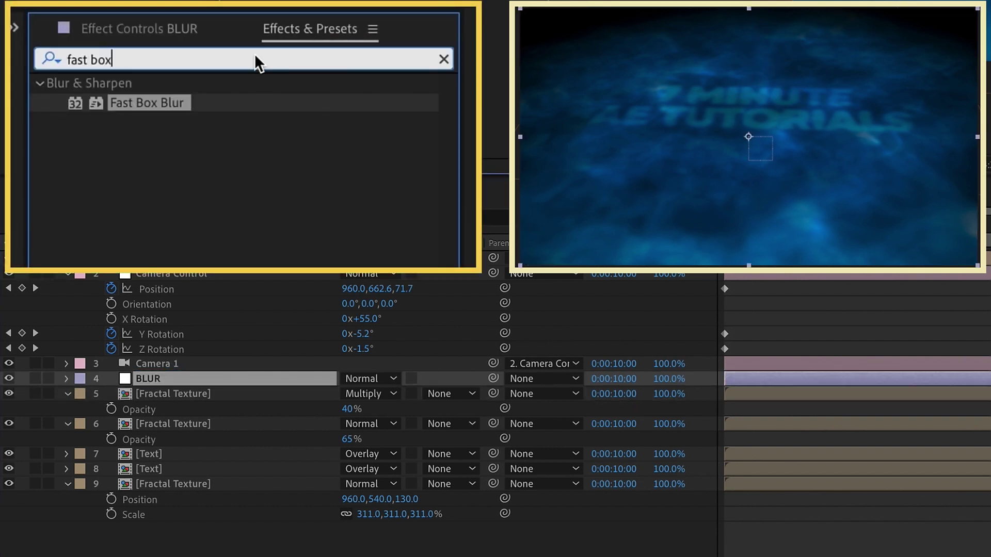
click(175, 147)
double_click(137, 103)
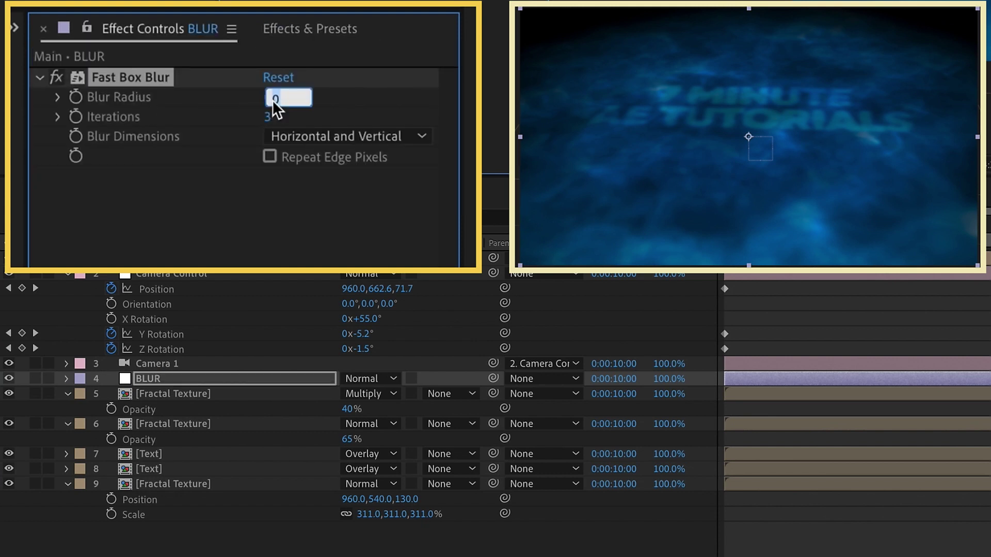
text(15)
key(Return)
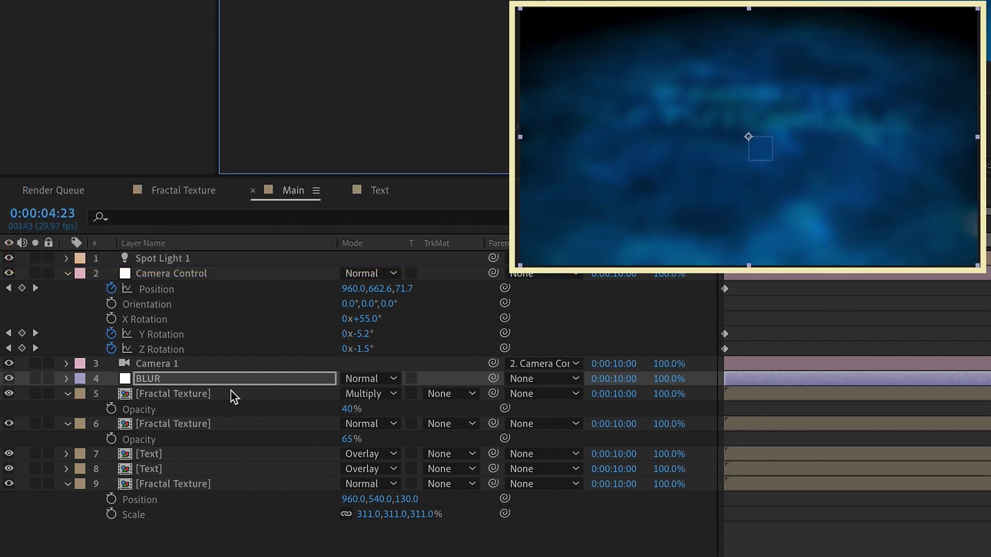
click(209, 378)
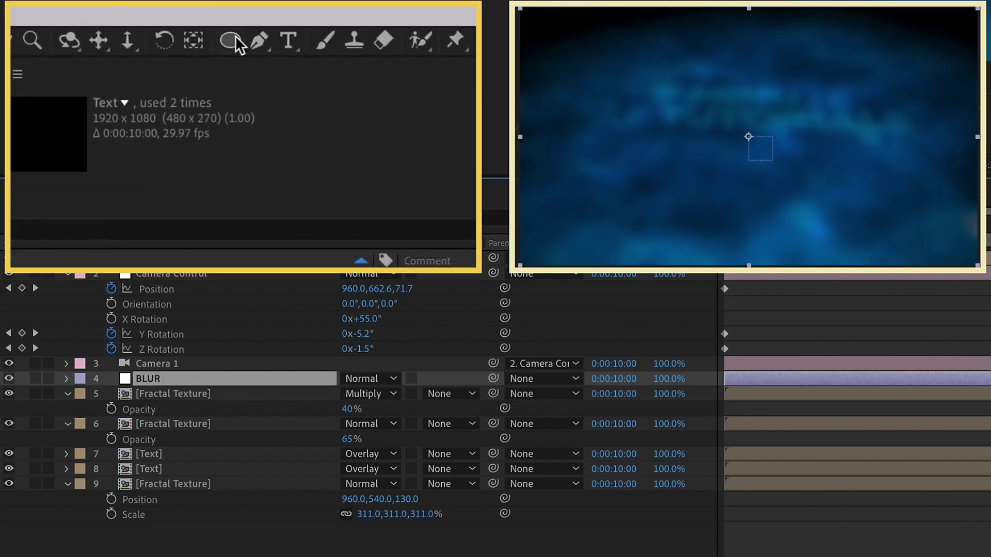
Step: Give BLUR a full-frame elliptical mask in Subtract mode with a 13 px feather
double_click(231, 41)
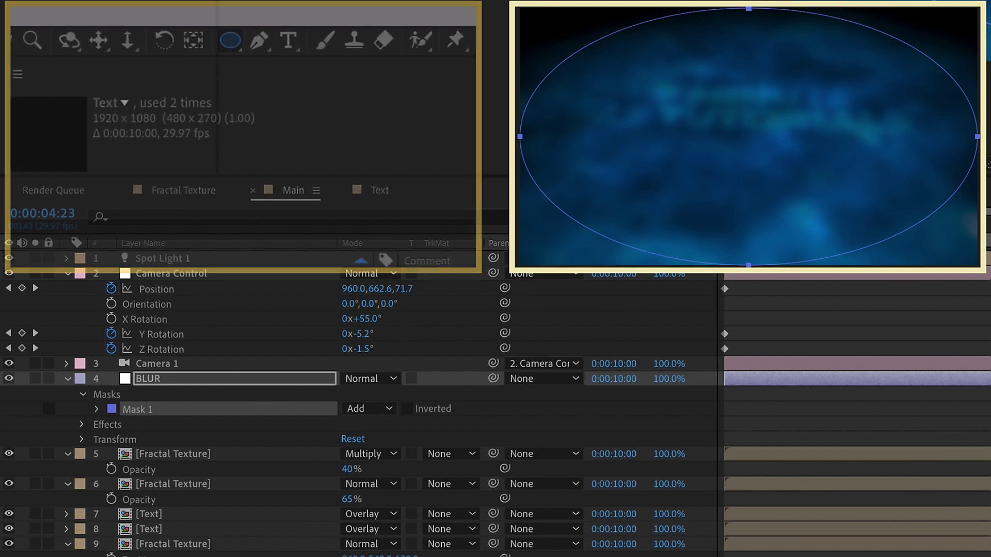
click(96, 410)
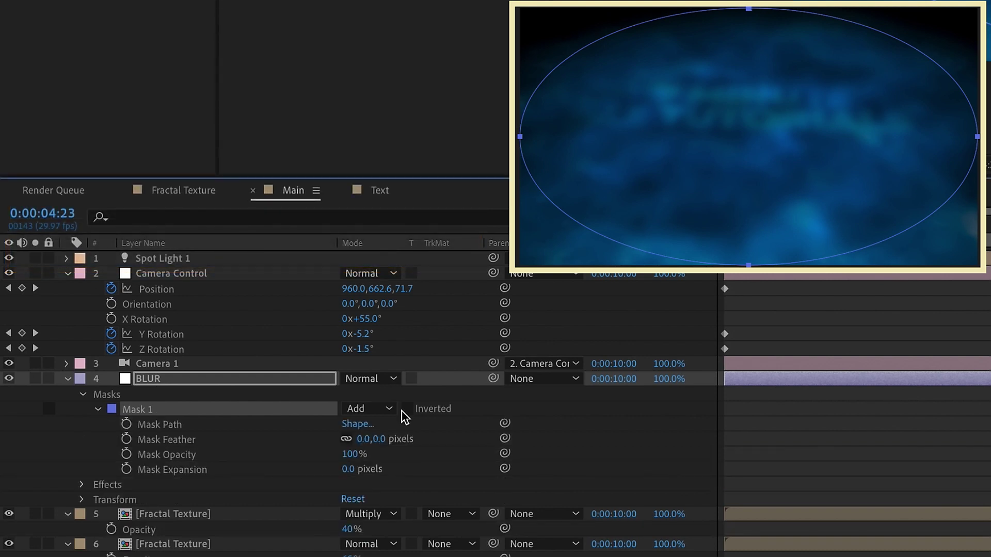
click(387, 408)
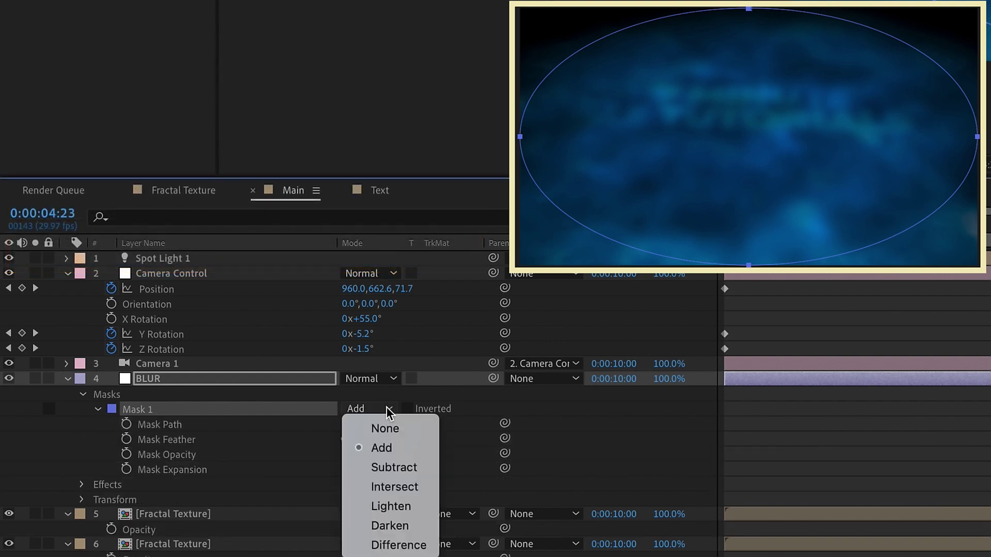
click(403, 466)
drag(376, 439, 382, 441)
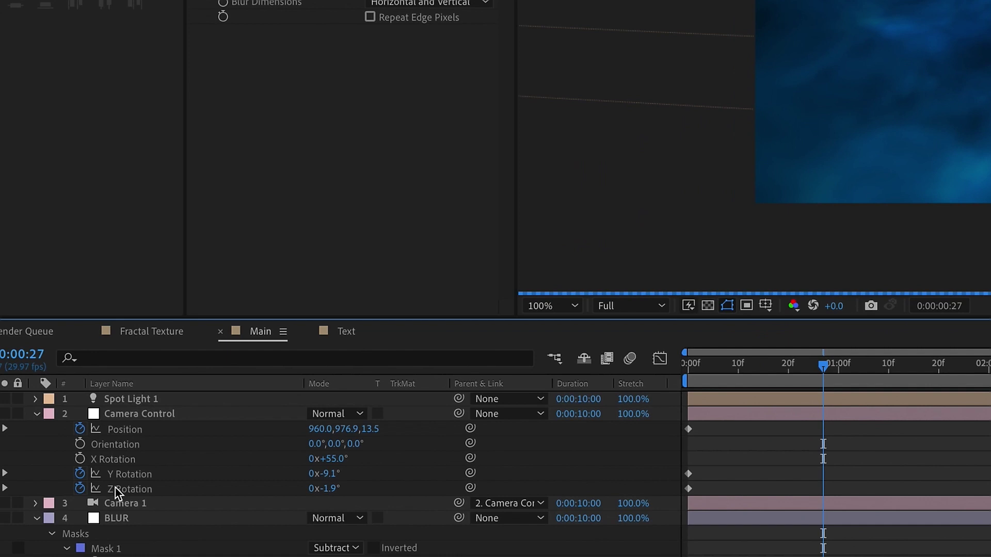
Step: Move Spot Light 1 to Position 1040, 570, -4000
click(135, 400)
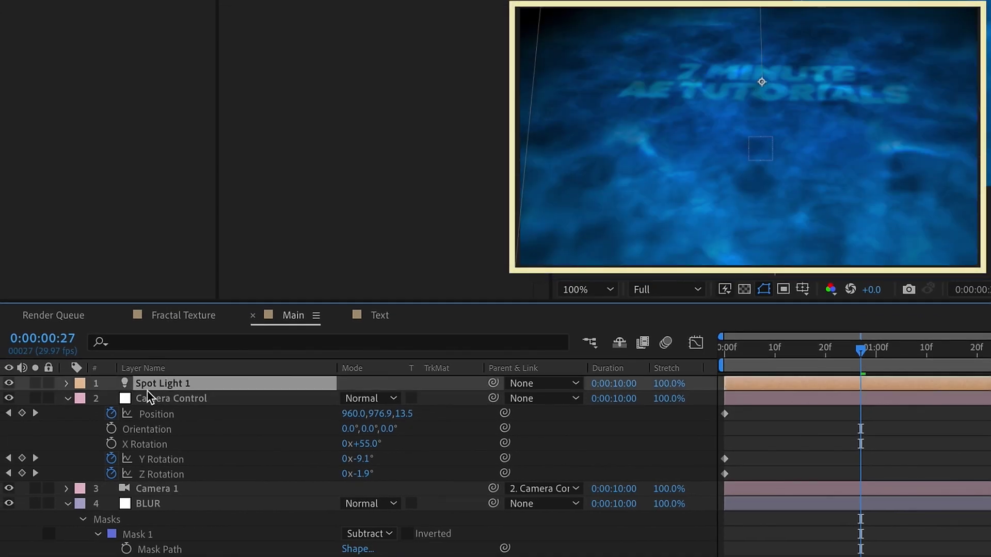
key(p)
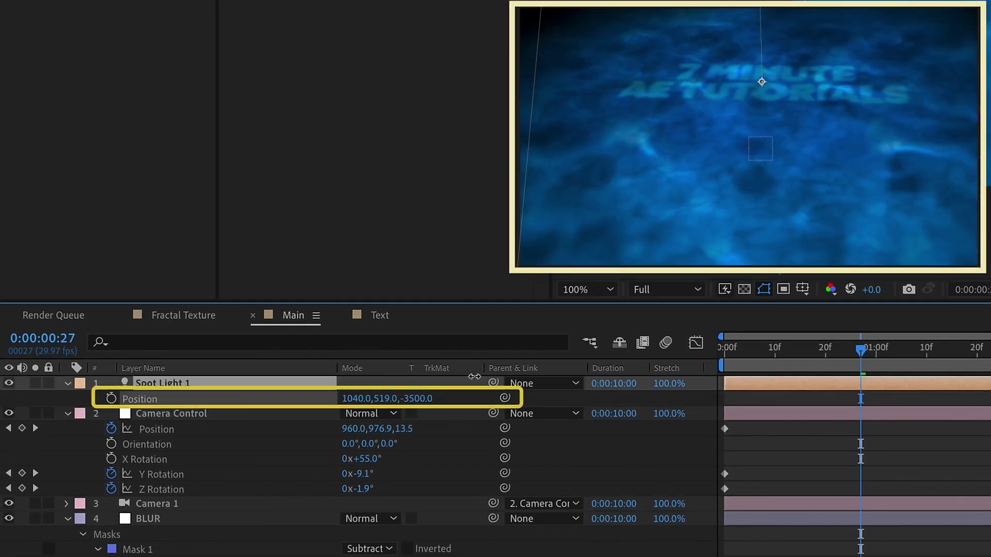
drag(356, 399, 202, 415)
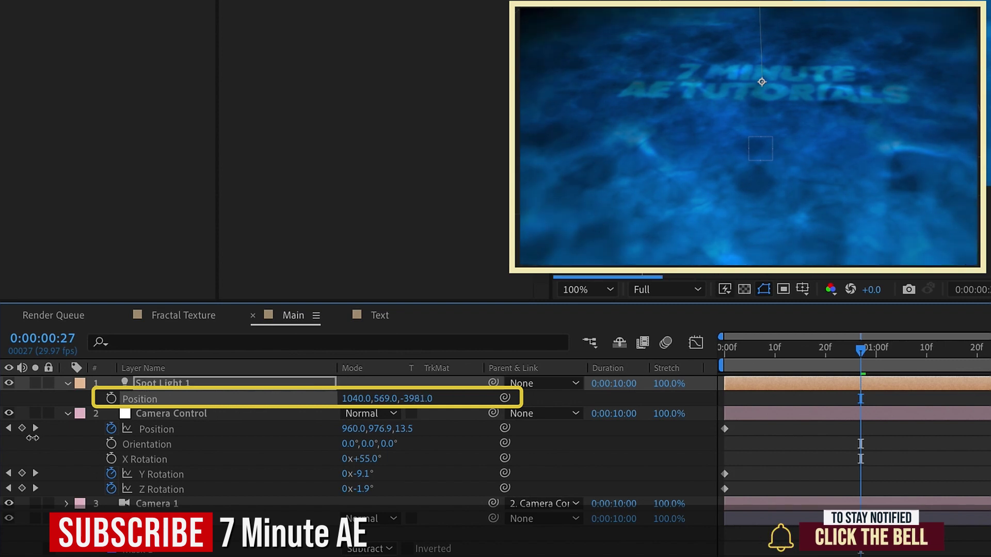
click(361, 399)
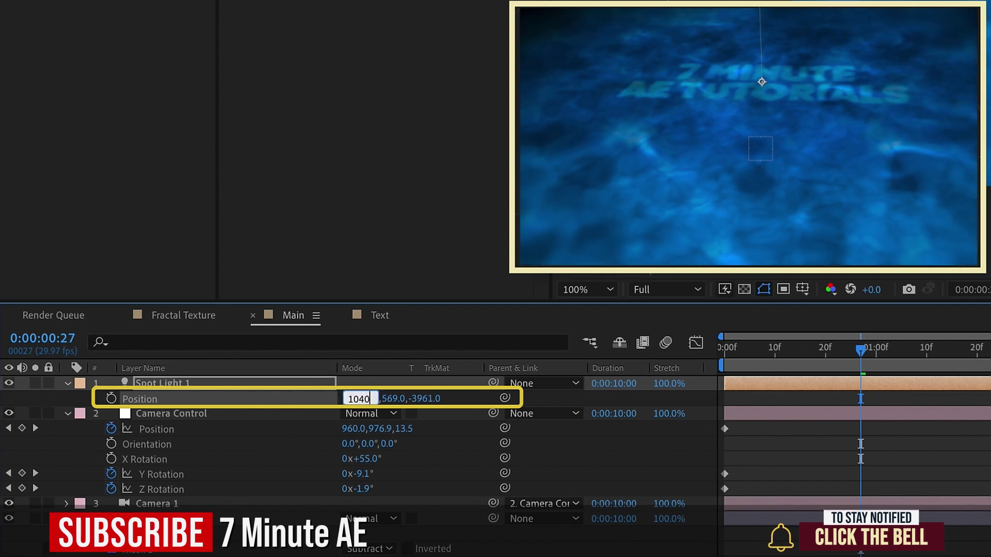
key(Tab)
text(570)
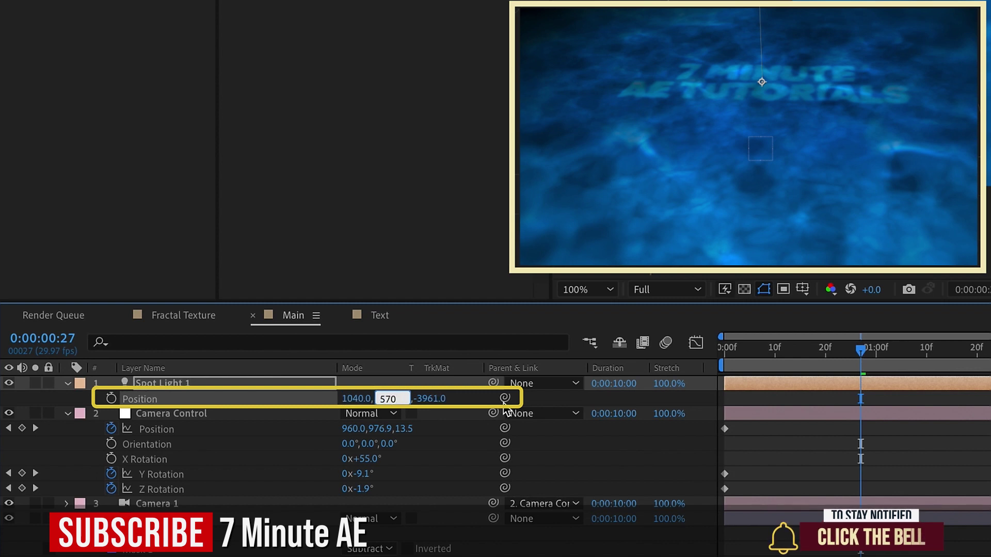
key(Tab)
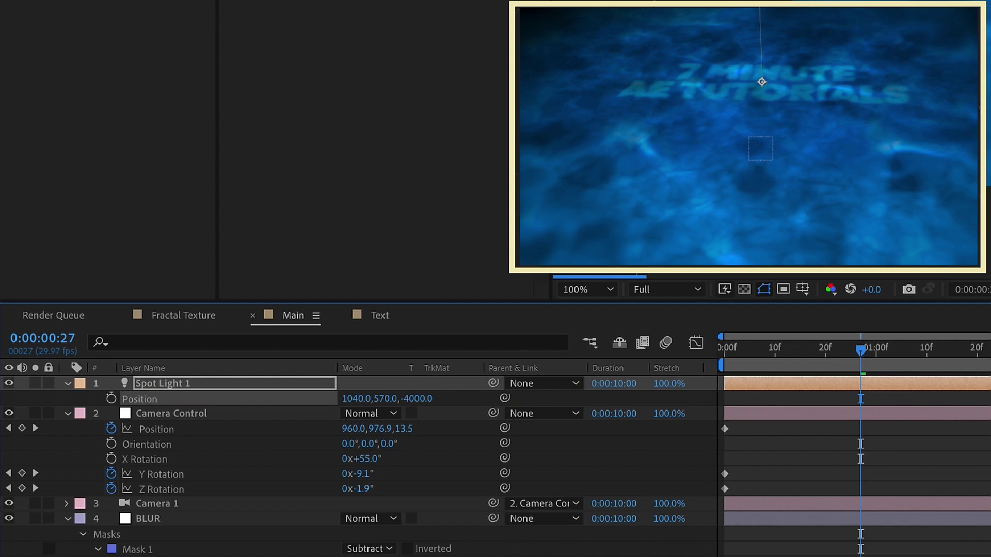
Step: Preview the Main comp at Quarter resolution, then stop back at the start
key(space)
click(643, 292)
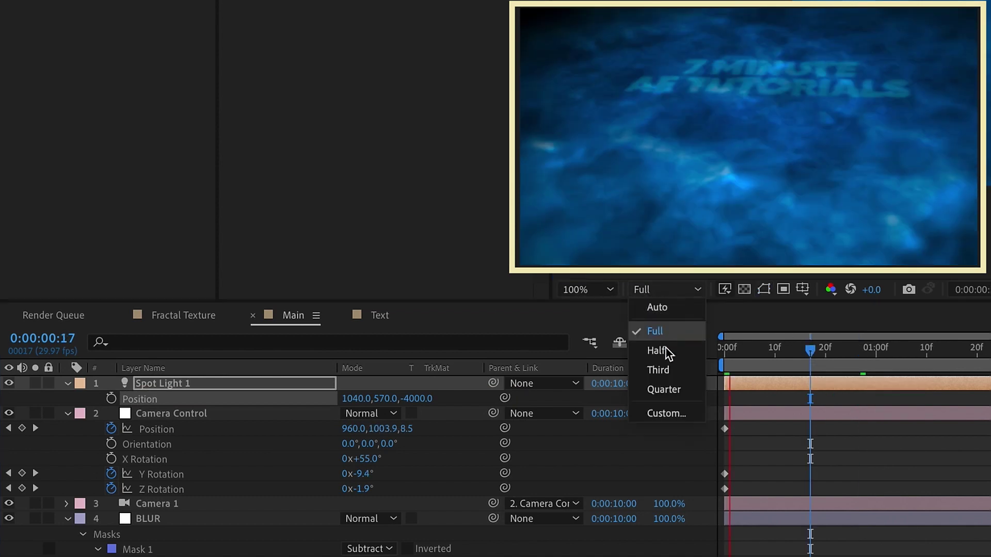
click(664, 389)
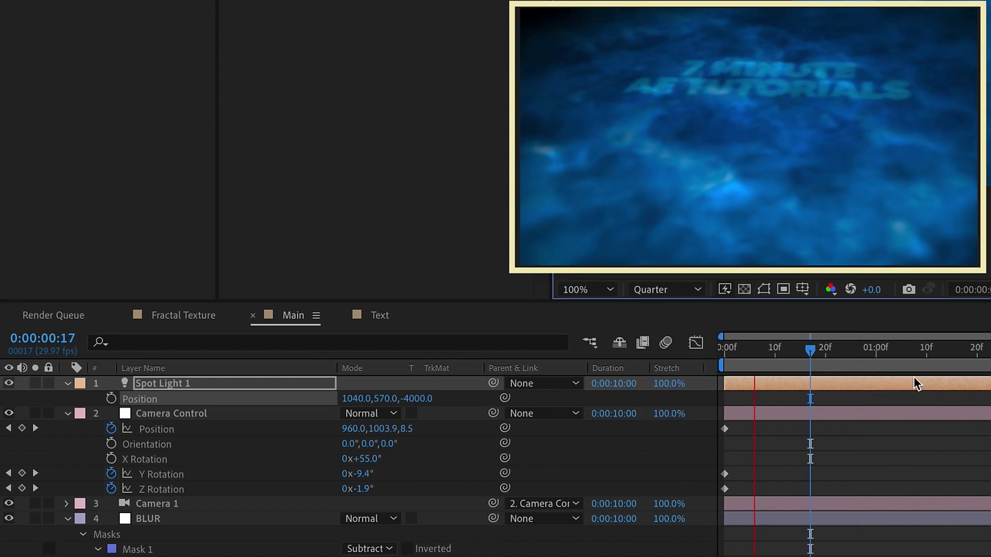
click(825, 353)
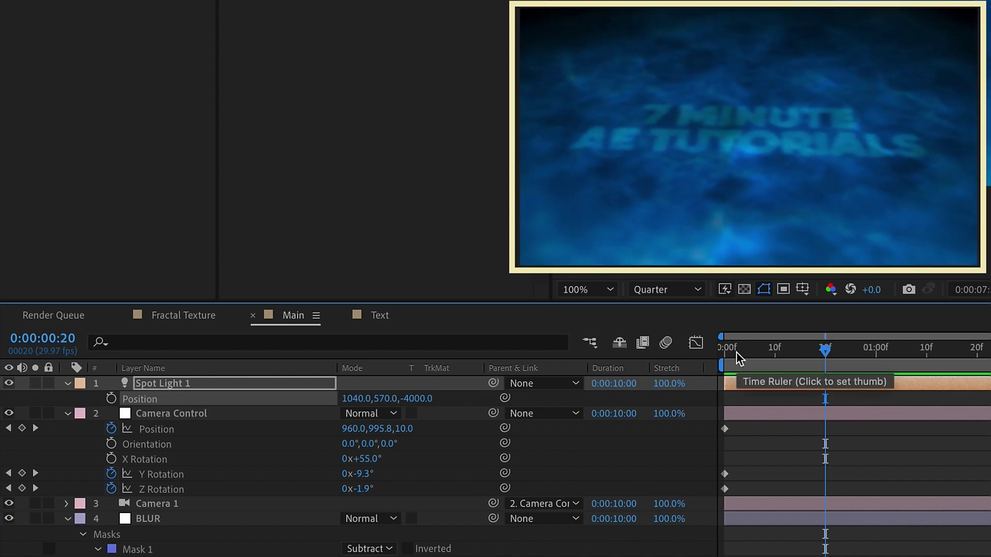
click(727, 352)
Step: Edit Camera Control's X Rotation at frame 0, leaving it at 55°
drag(361, 459, 367, 458)
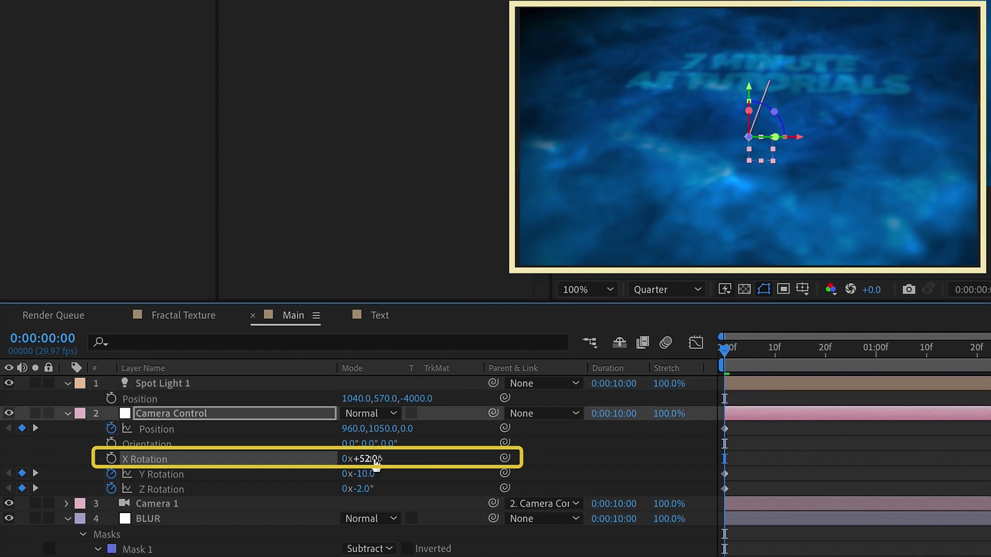
text(90)
key(Return)
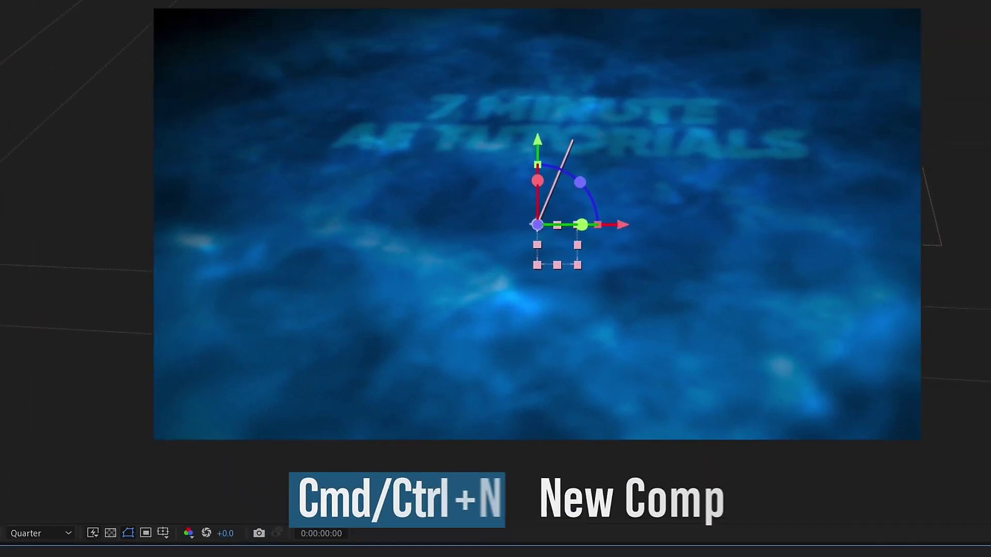
Step: Create a comp named 'Final Water Animation' and drop the Main comp into it
key(ctrl+n)
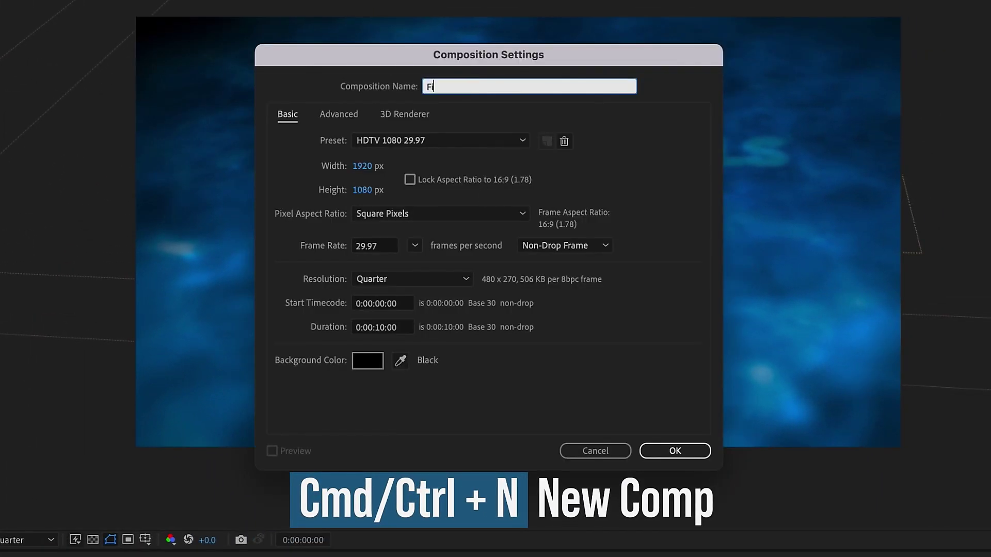
text(Final Water Animation)
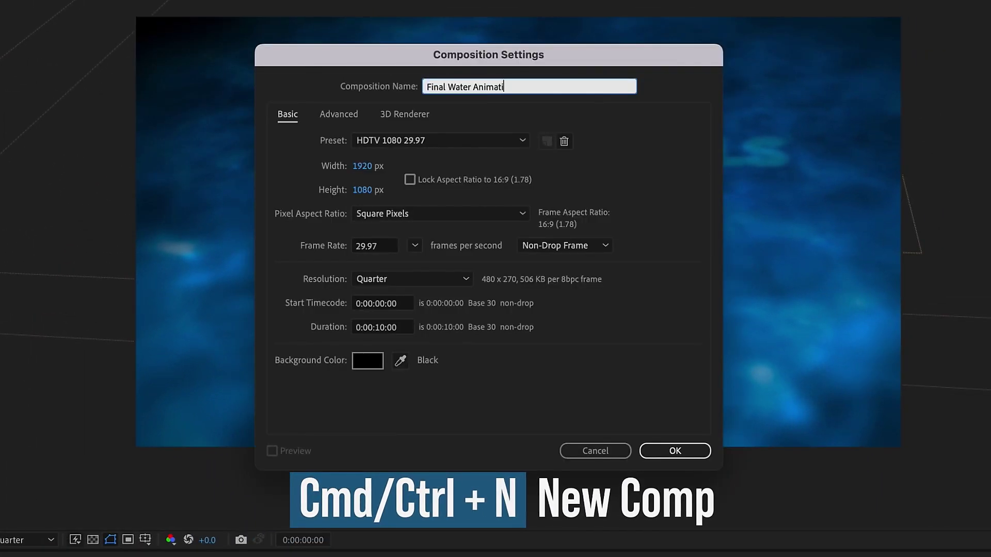
click(694, 451)
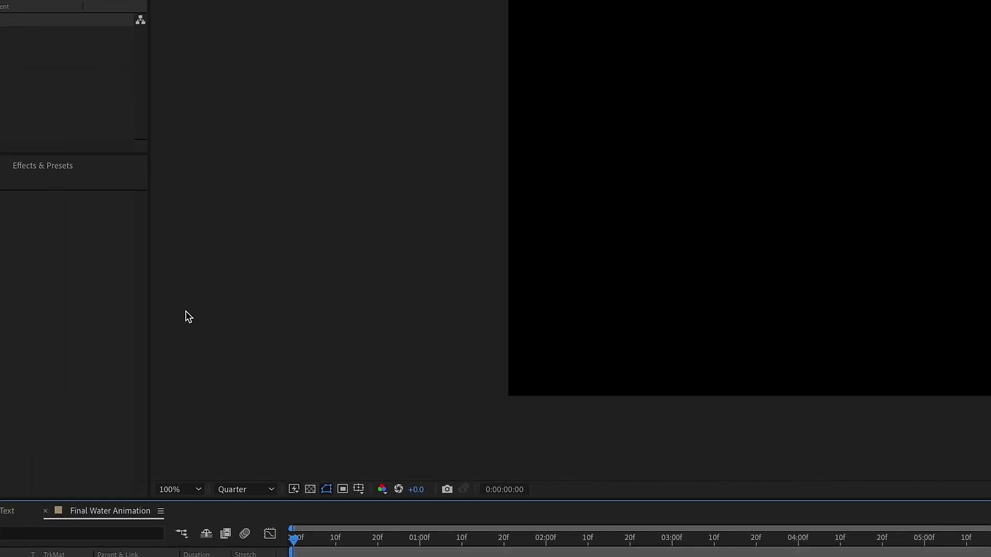
click(41, 33)
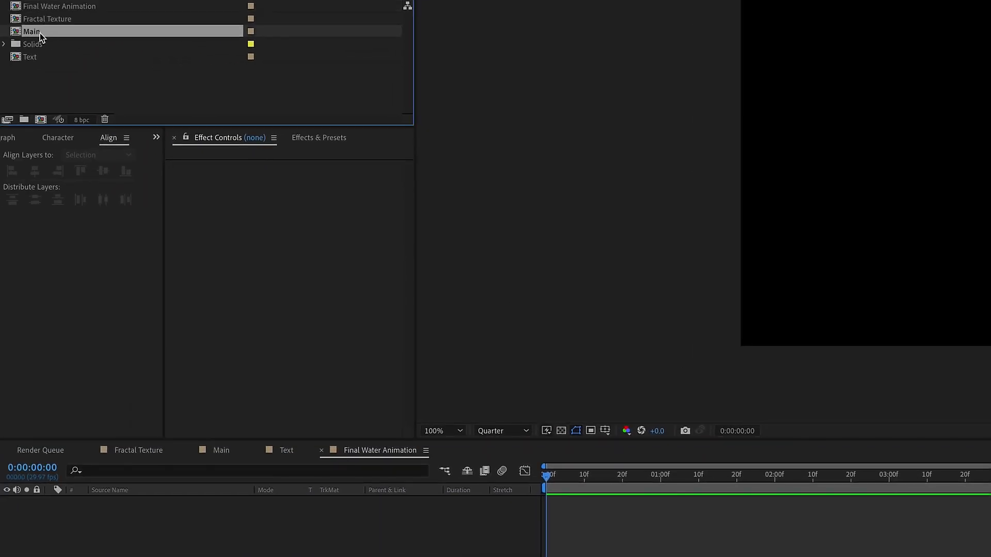
drag(211, 526, 211, 526)
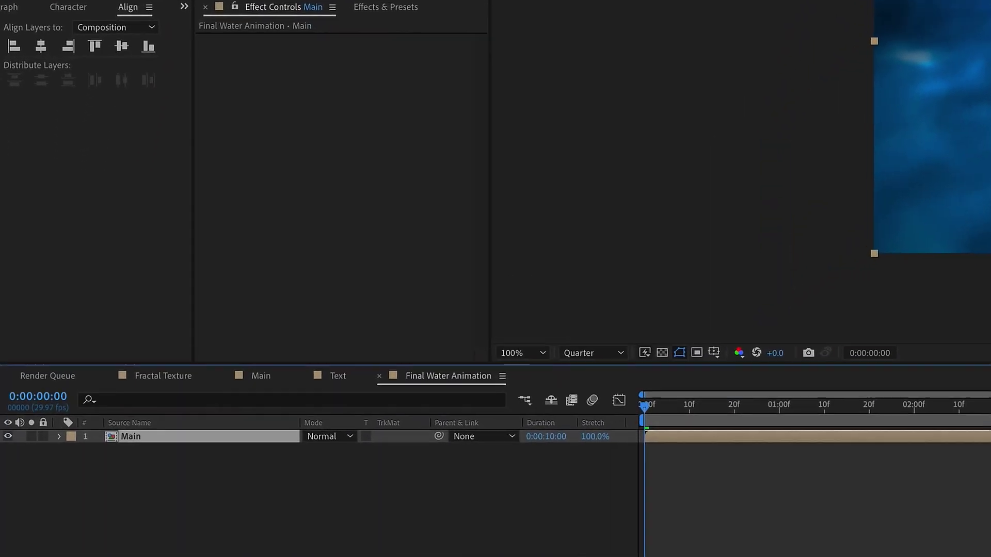
Step: Apply Brightness & Contrast to Main with Brightness 40 and Contrast 30
double_click(272, 54)
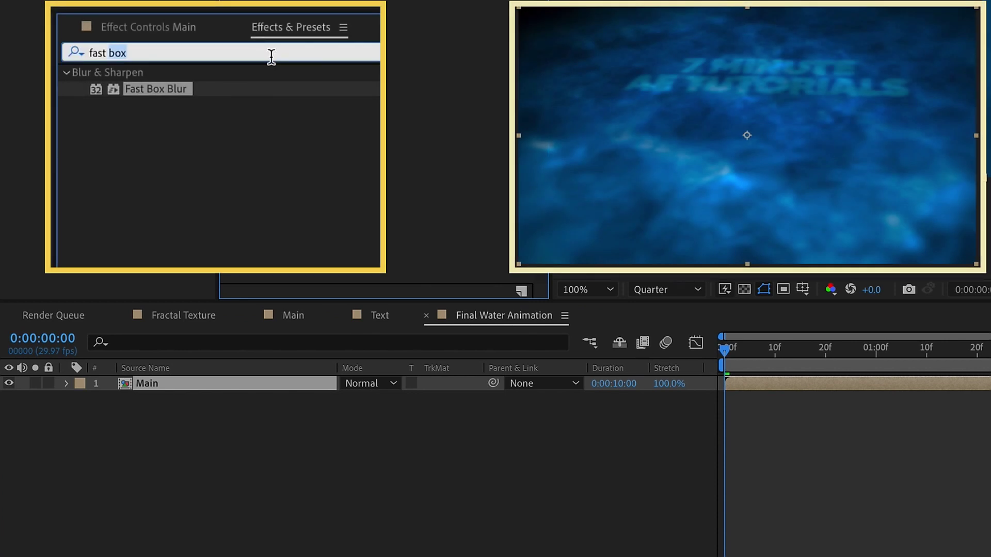
key(ctrl+a)
text(brightnee)
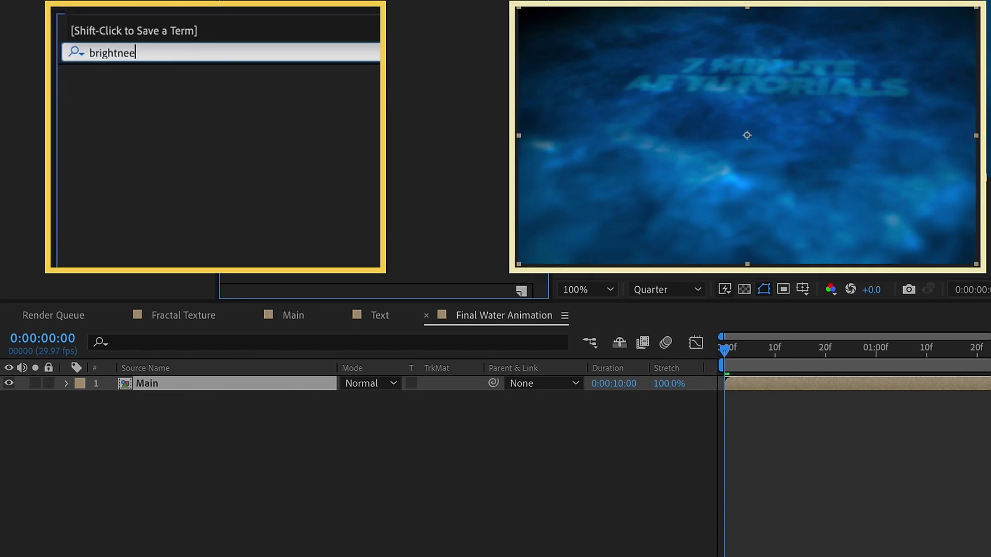
key(BackSpace)
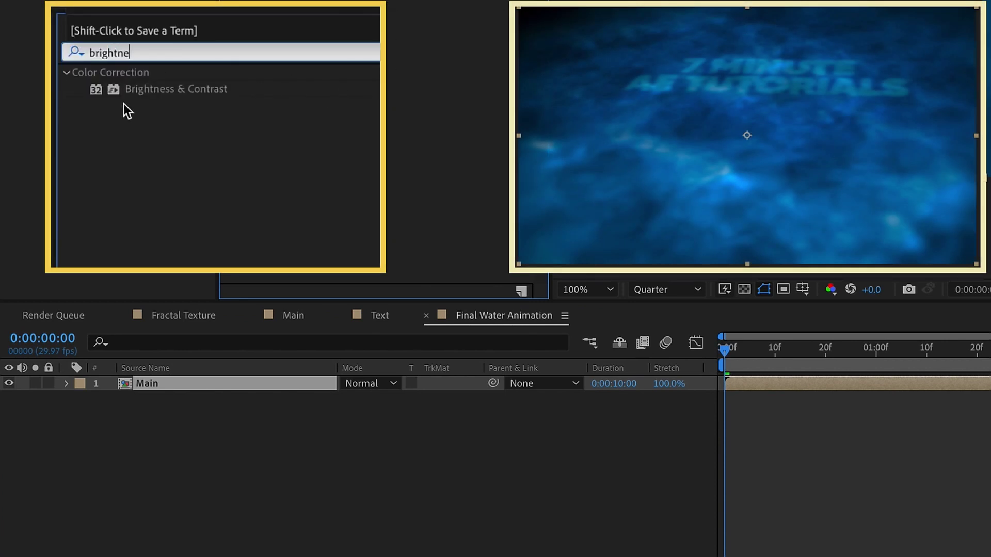
double_click(149, 89)
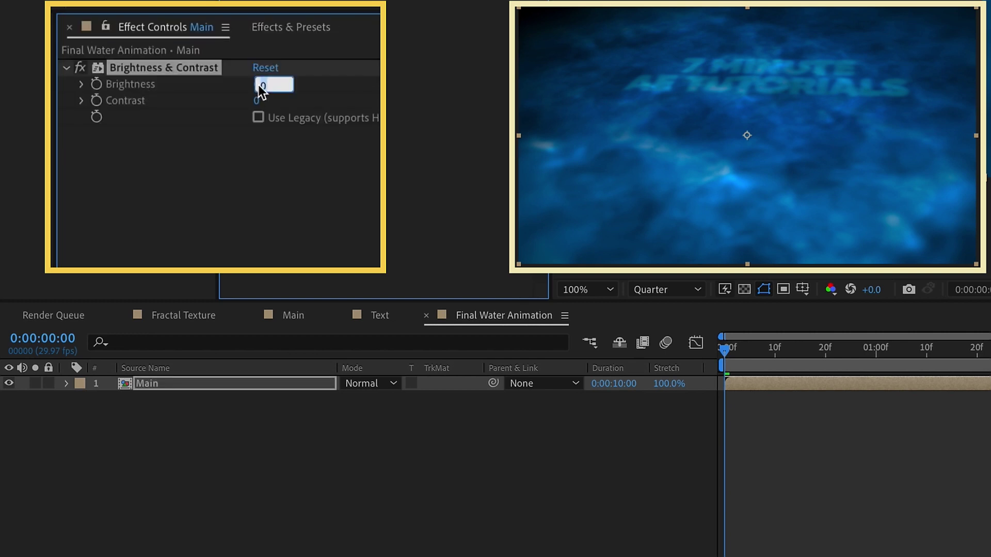
key(Return)
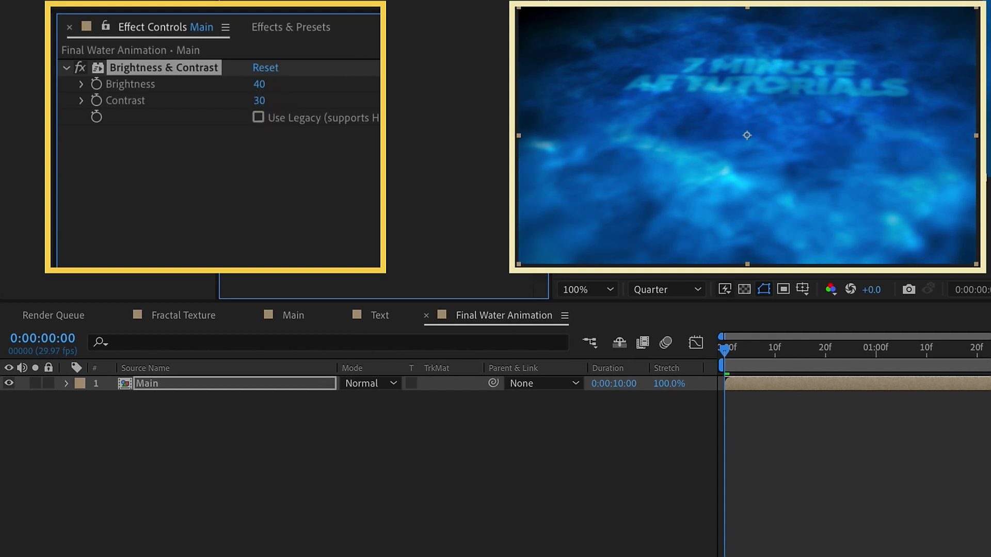
Step: Preview the comp and toggle the Brightness & Contrast effect off and on to compare
key(space)
click(79, 67)
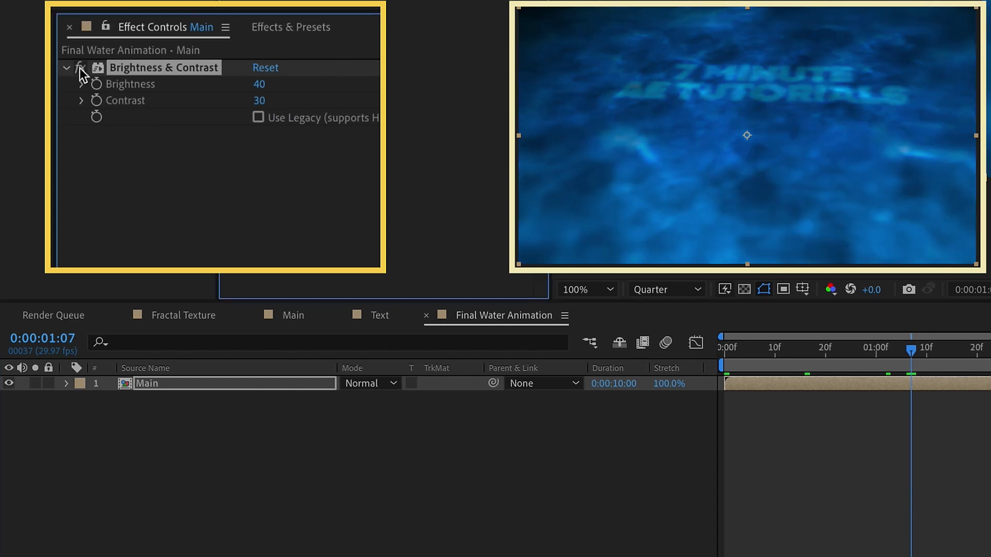
click(80, 67)
click(80, 68)
click(81, 68)
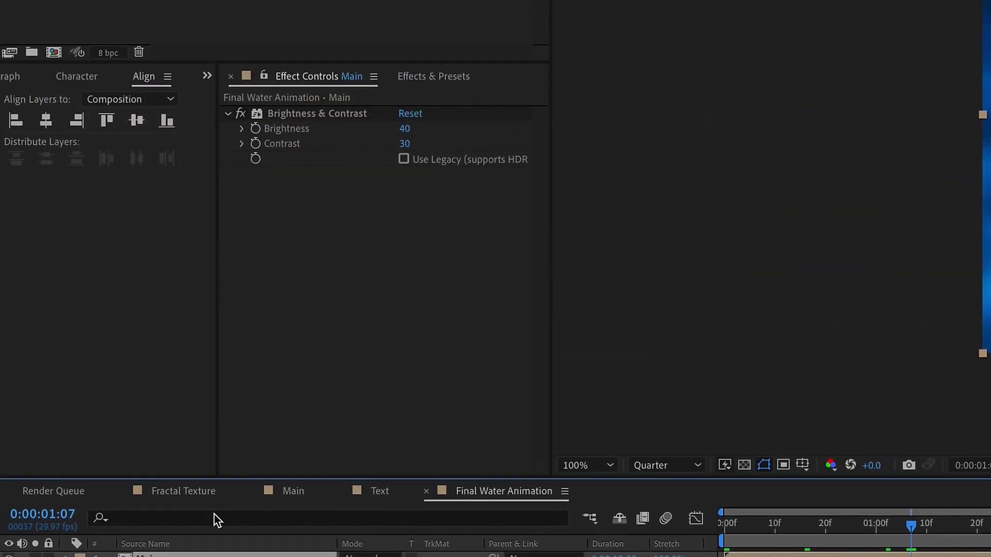
Step: Add a new full-size black solid layer above Main
right_click(202, 384)
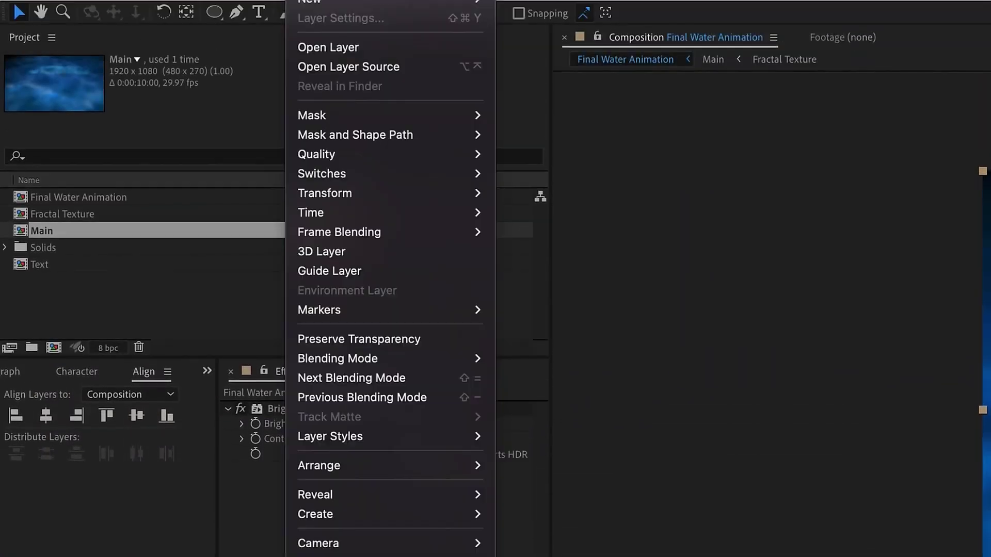
mouse_move(327, 1)
click(571, 25)
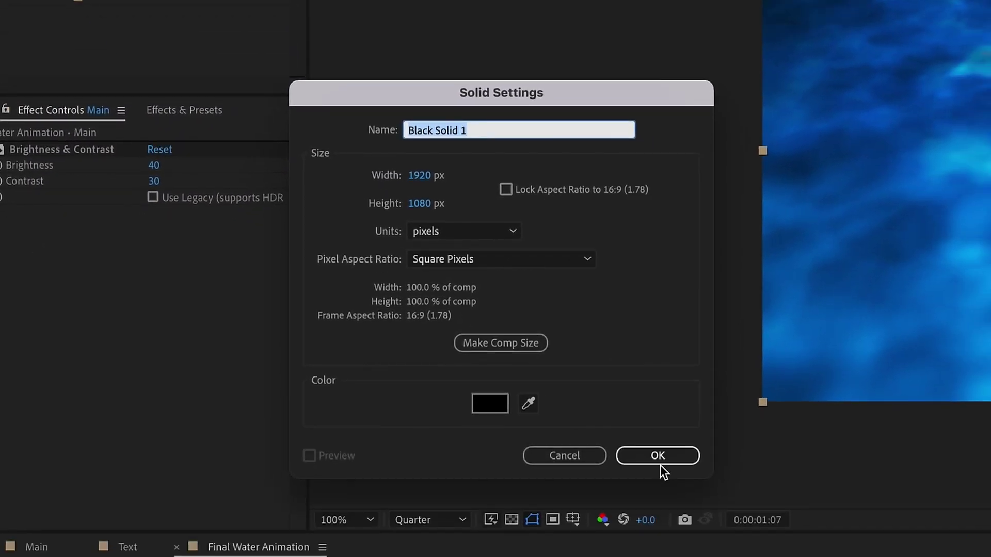
click(664, 459)
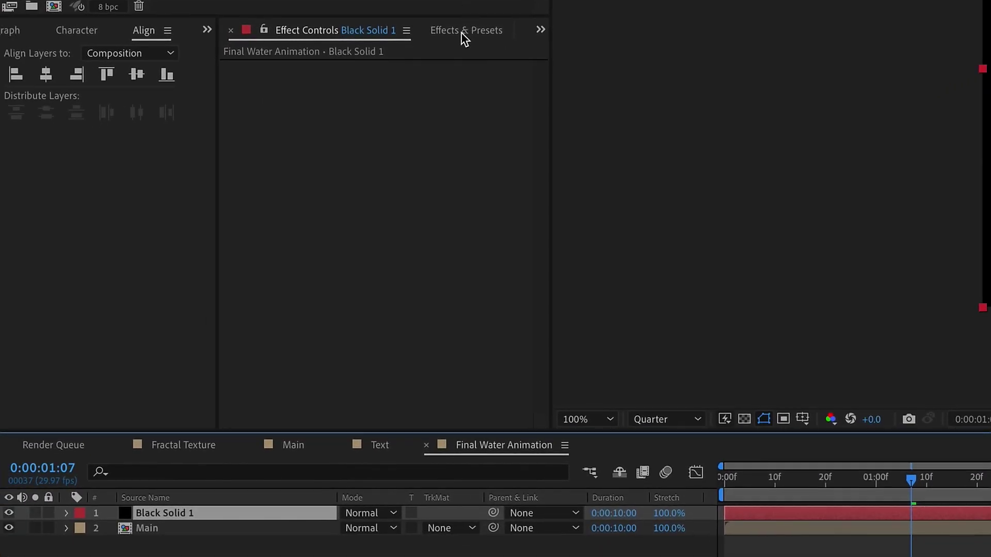
Step: Apply the Fill effect to the solid with colour FF217D
click(461, 33)
click(350, 55)
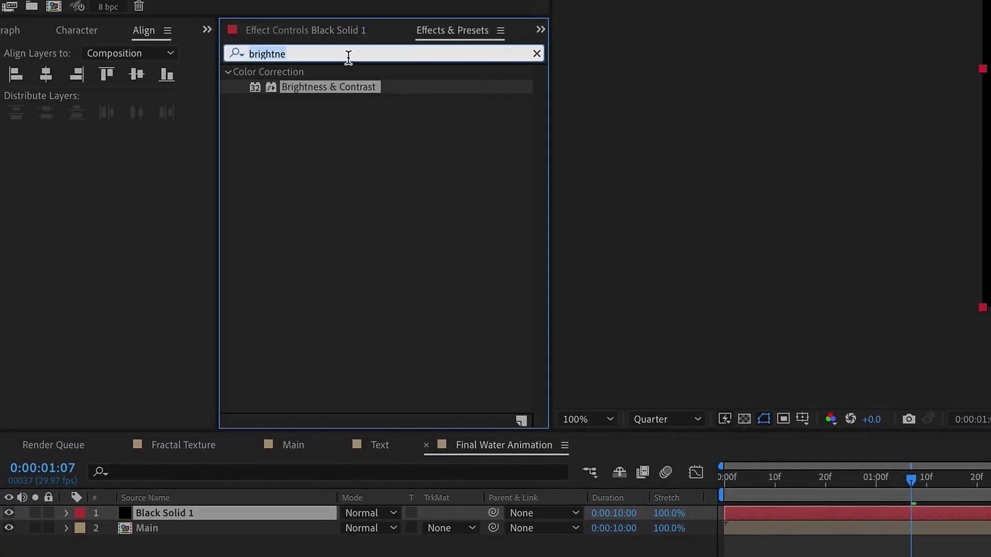
text(fill)
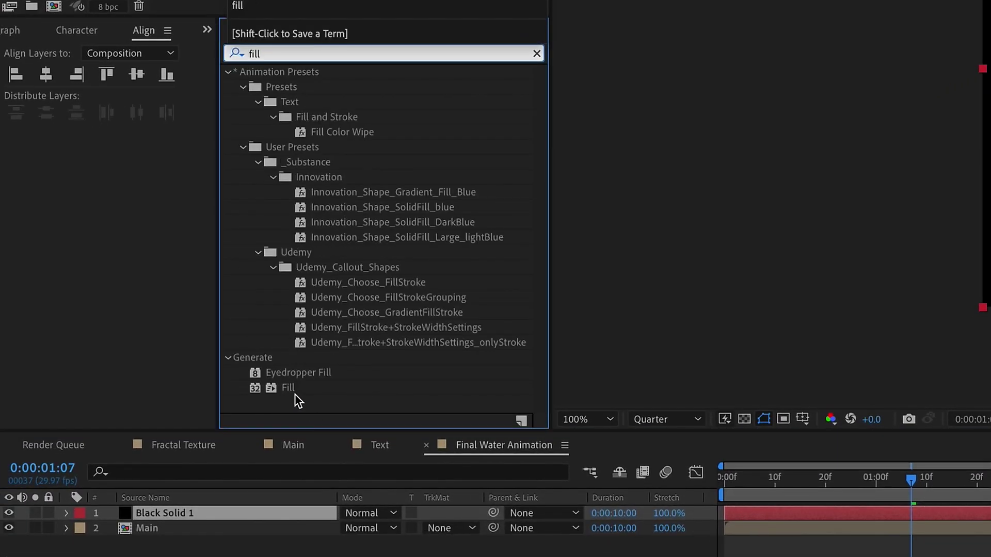
click(291, 385)
double_click(291, 385)
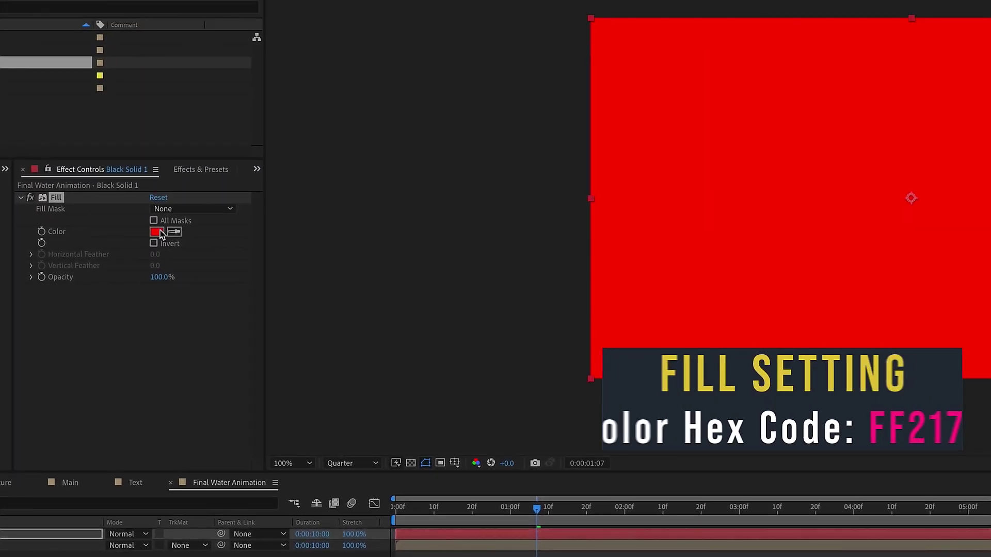
click(159, 230)
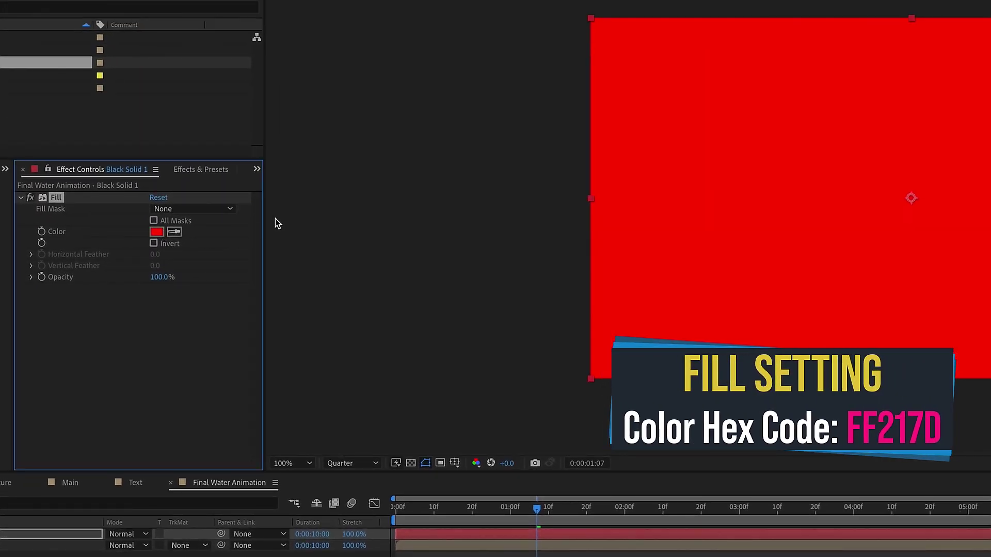
text(FF217D)
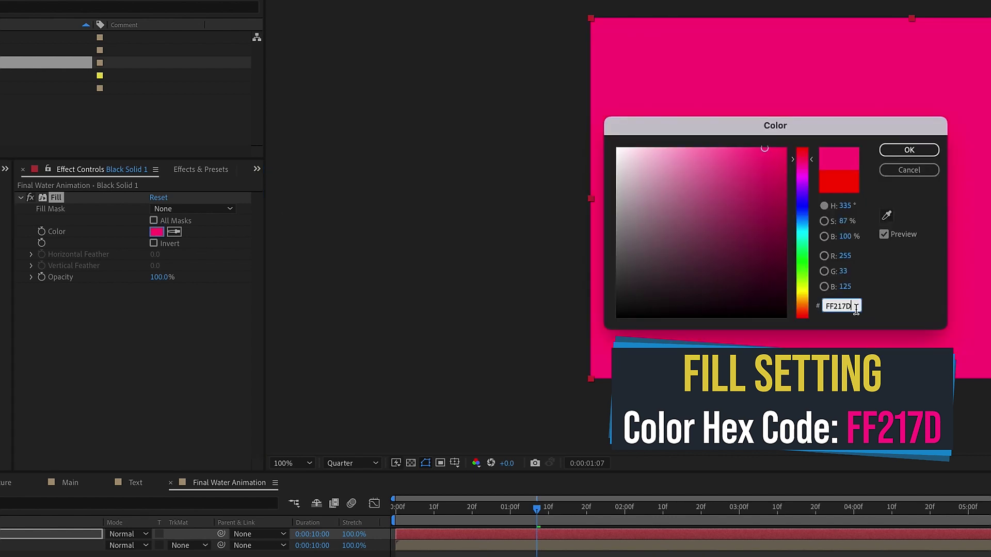
click(909, 150)
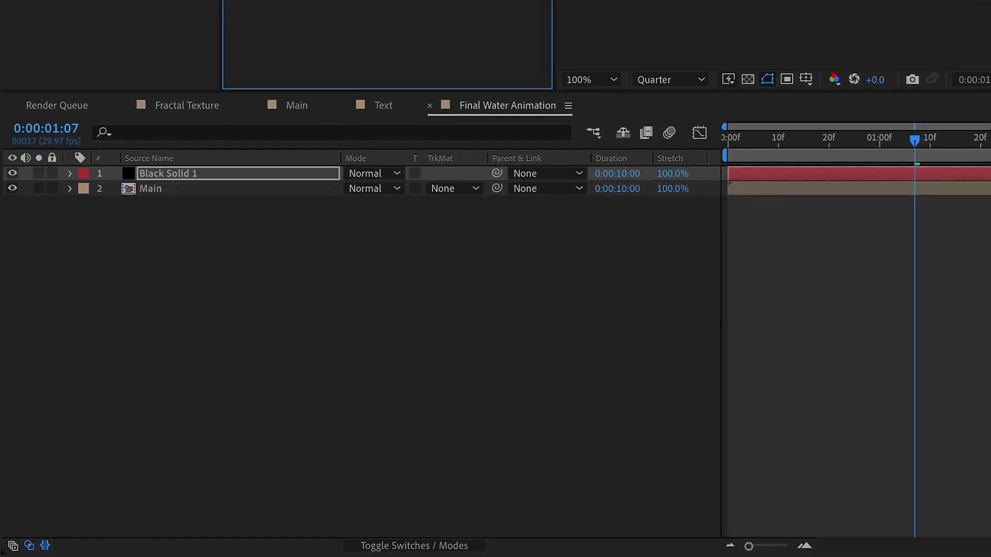
Step: Set the pink solid's blending mode to Overlay
click(398, 548)
click(398, 548)
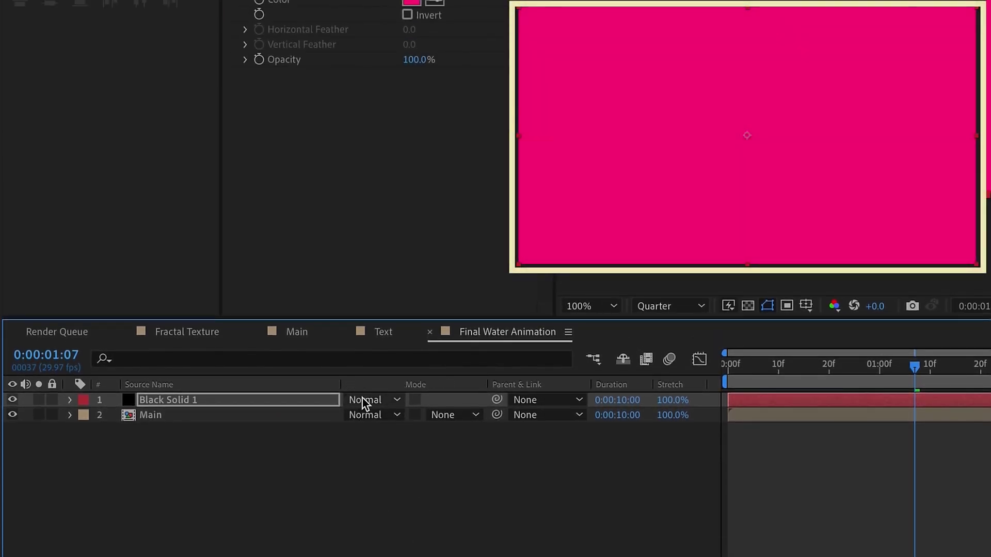
click(362, 401)
click(400, 313)
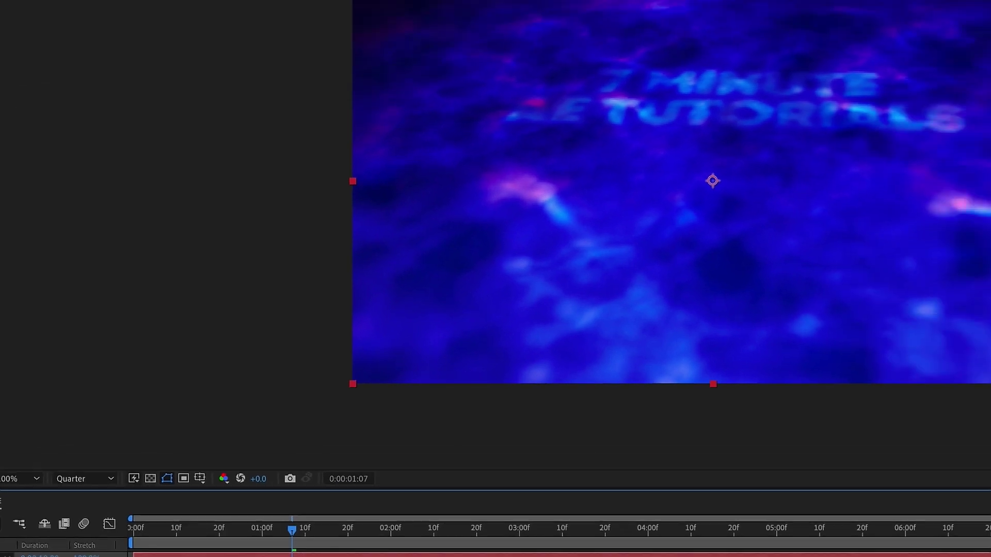
Step: Draw a triangular mask covering the frame's lower-left half
key(g)
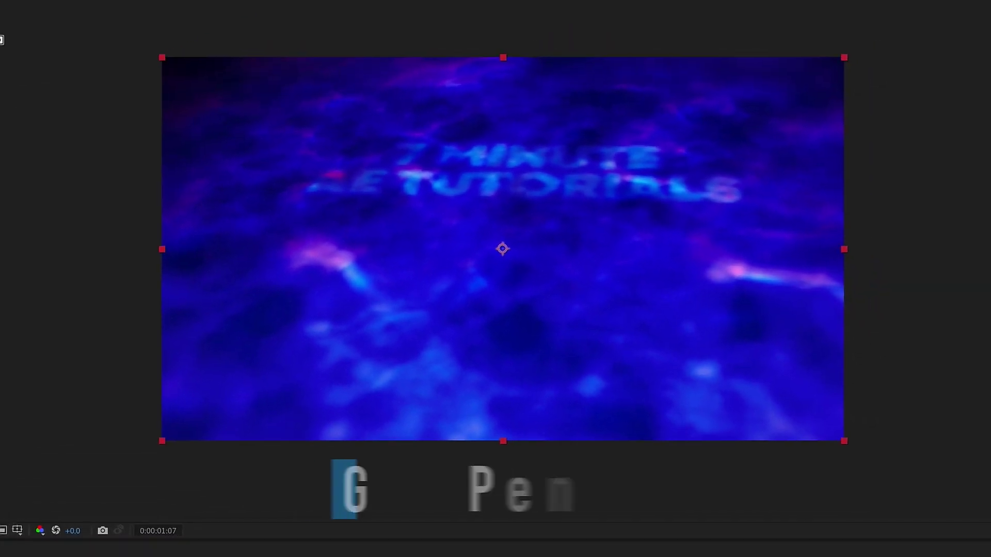
click(155, 43)
click(842, 462)
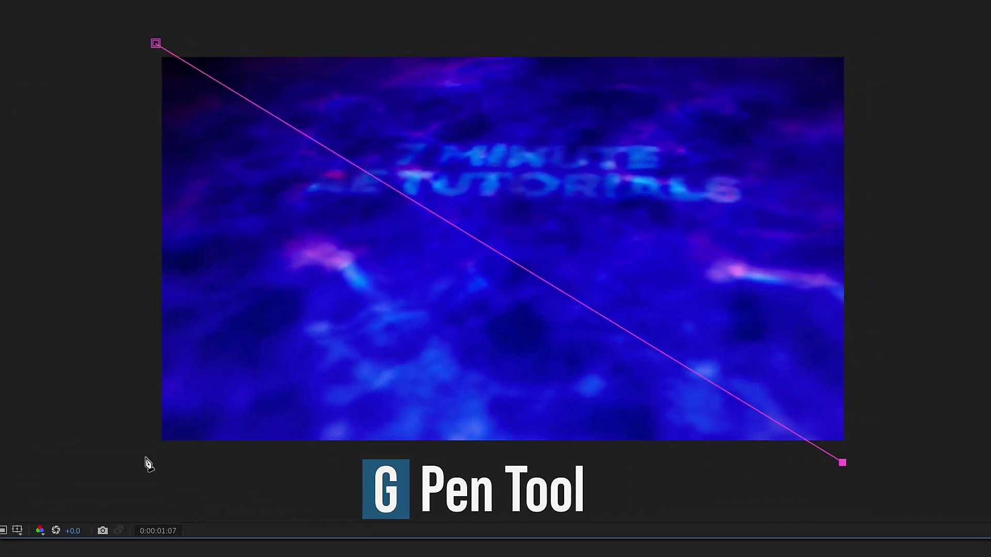
click(114, 490)
click(156, 43)
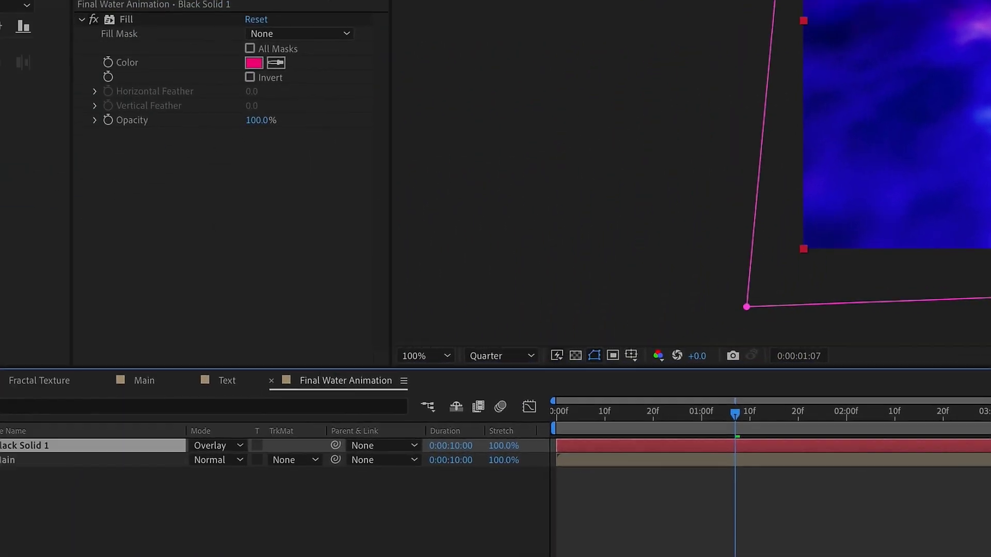
Step: Feather the pink solid's mask by 300 pixels
key(m)
key(m)
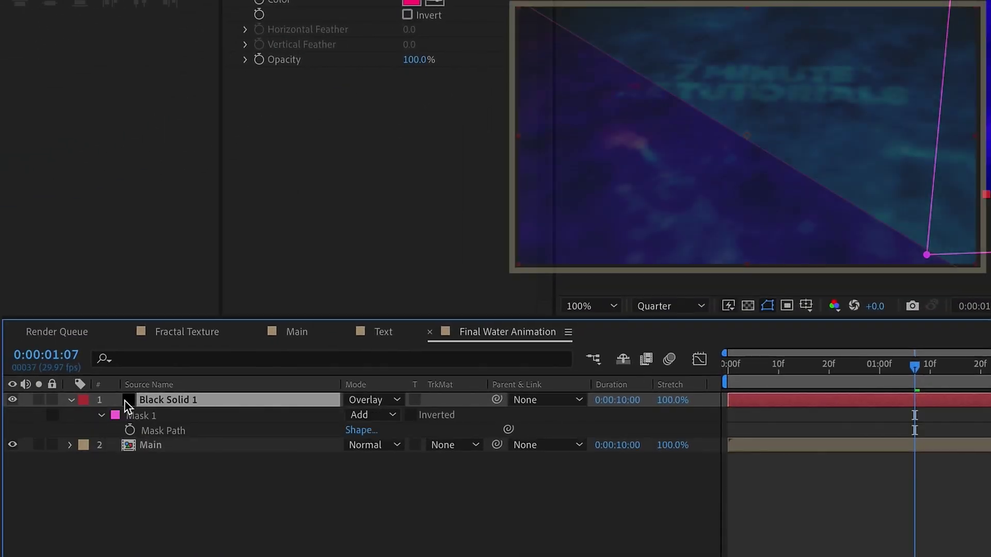
click(371, 445)
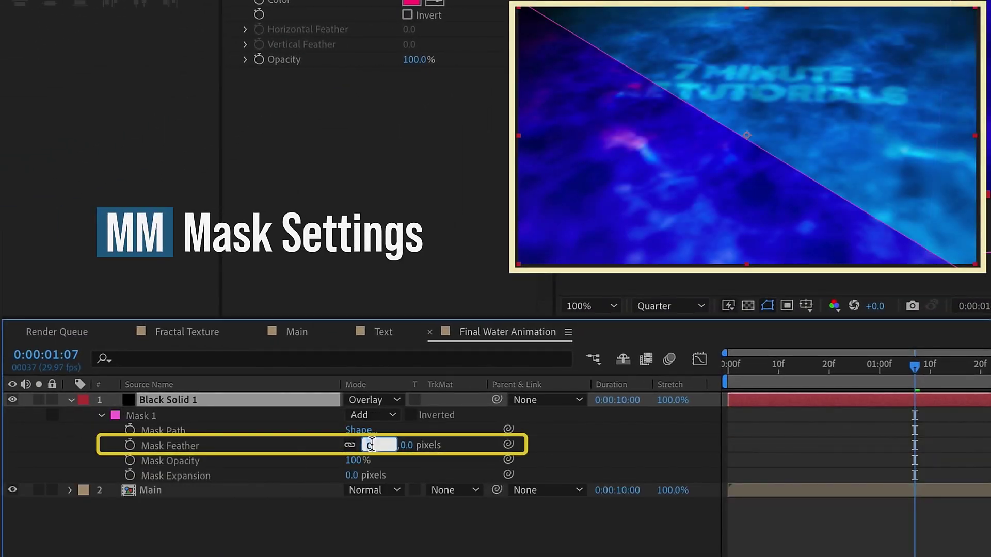
text(300)
key(Return)
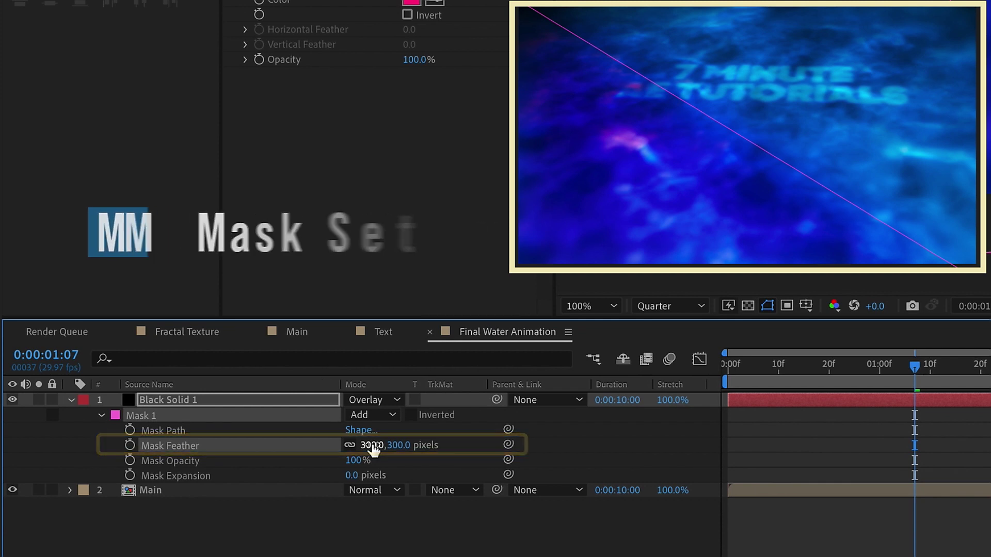
Step: Lower the pink overlay's opacity to 30% and toggle its visibility to compare
key(t)
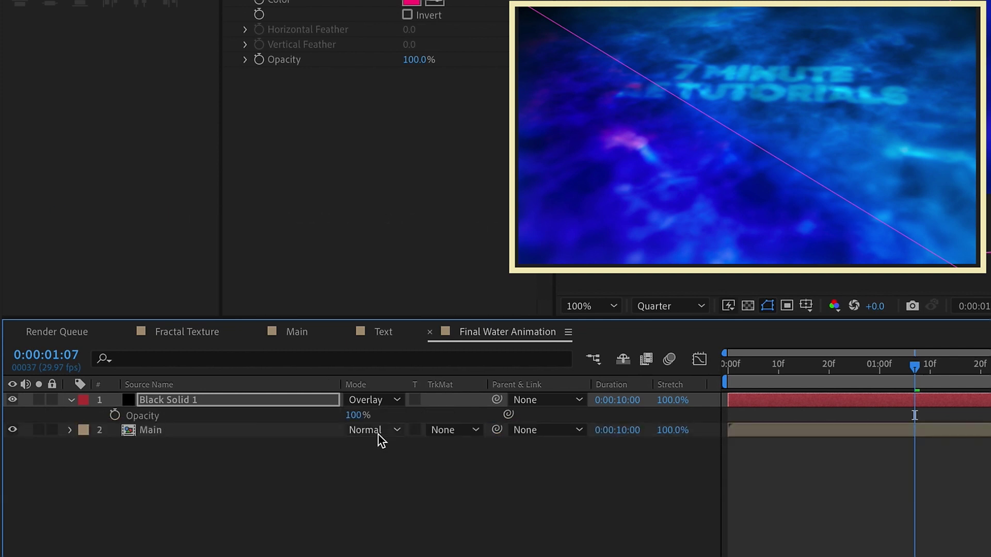
click(360, 415)
text(30)
key(Return)
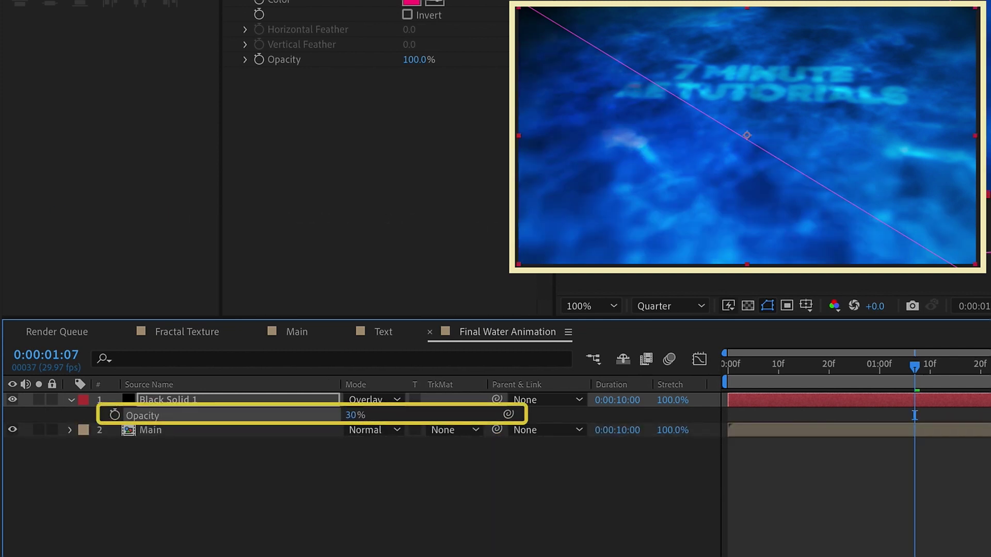
click(381, 468)
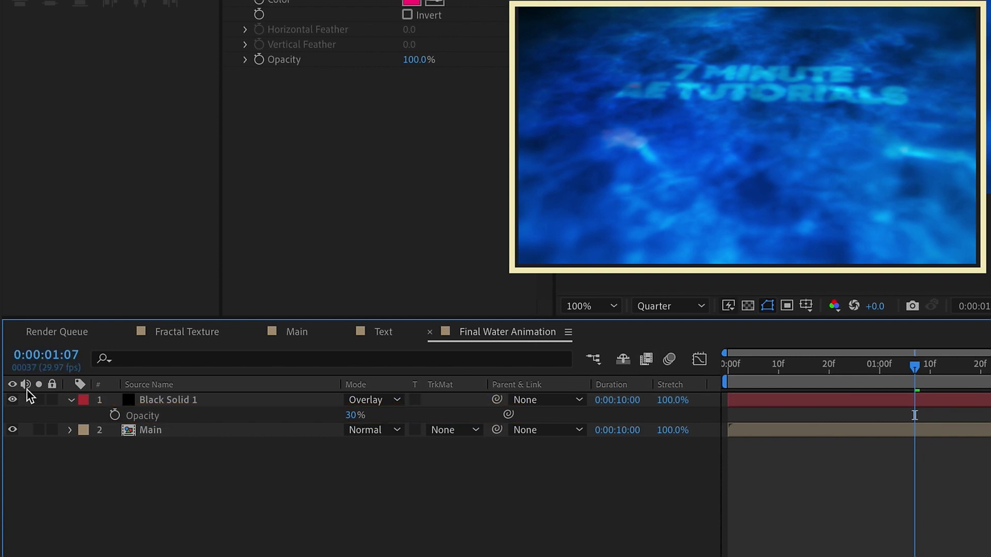
click(13, 400)
click(13, 400)
click(13, 400)
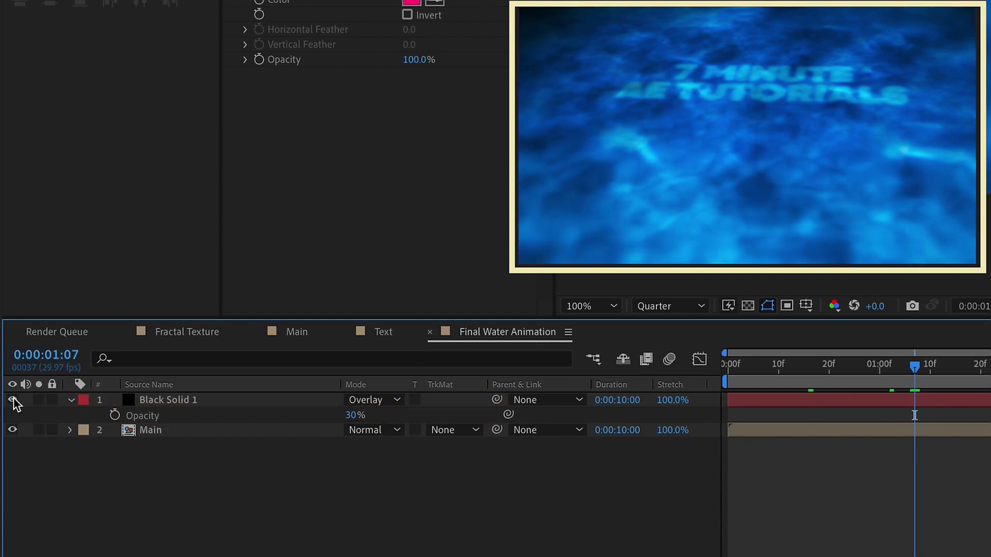
click(13, 400)
Step: Raise the pink overlay's opacity to 50% after comparing it on and off
drag(363, 417, 353, 417)
click(201, 538)
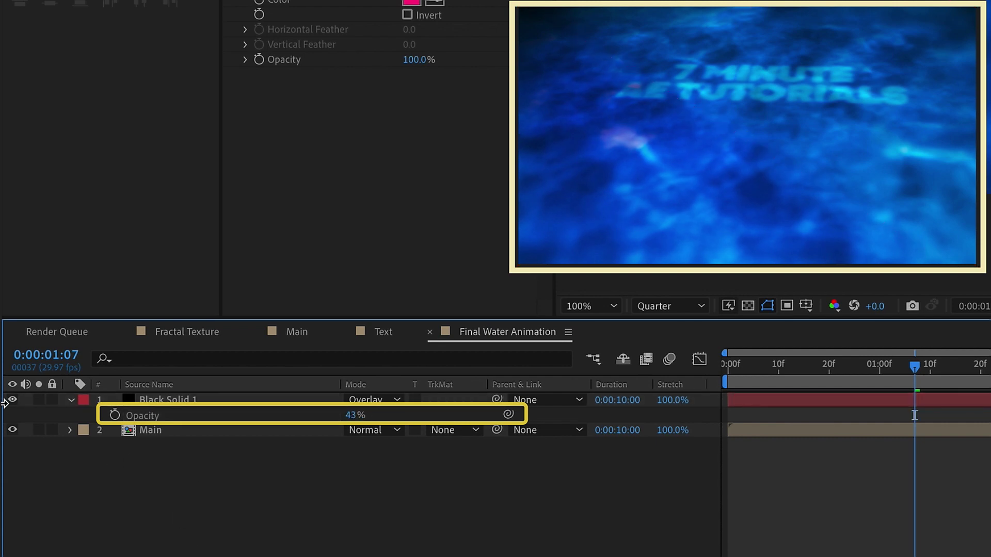
click(13, 401)
click(13, 401)
click(14, 400)
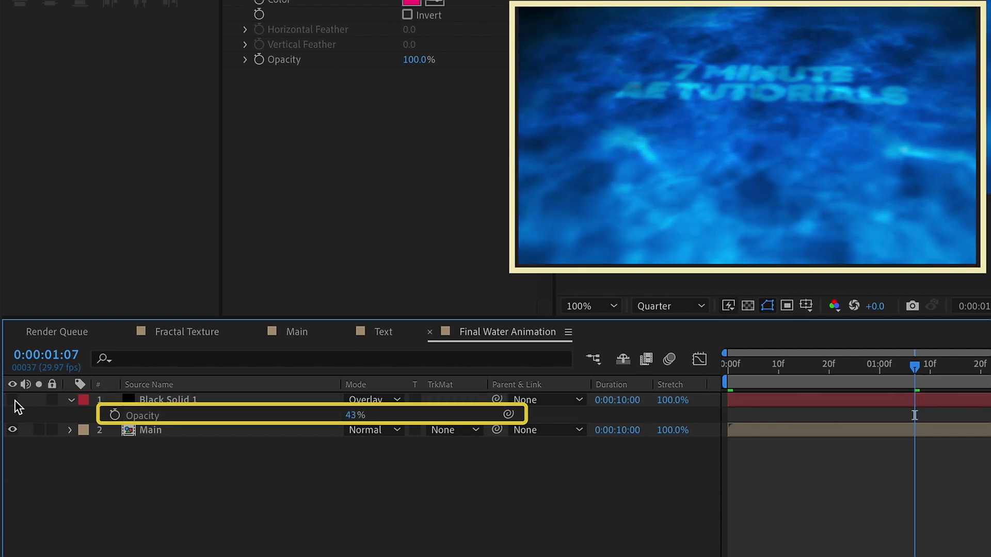
click(14, 401)
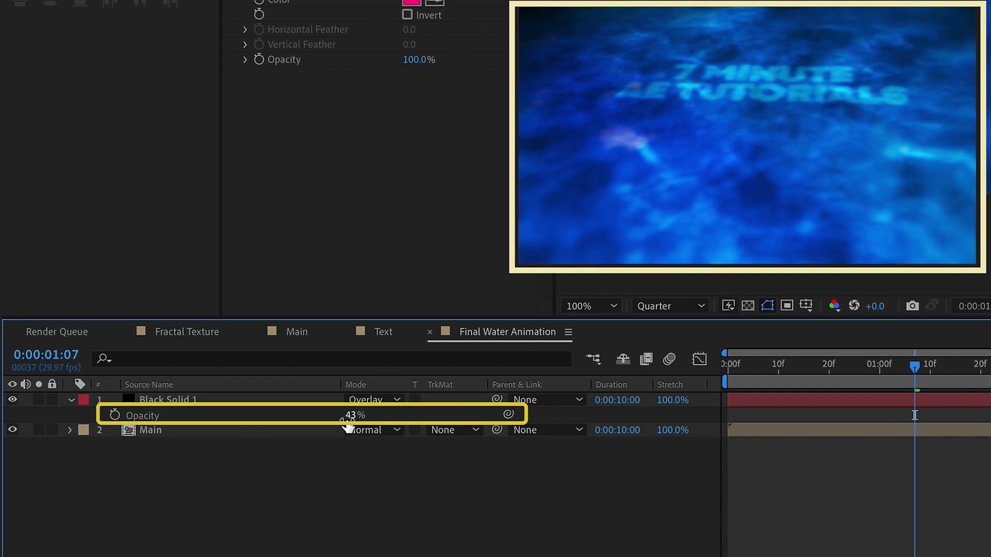
text(50)
click(223, 400)
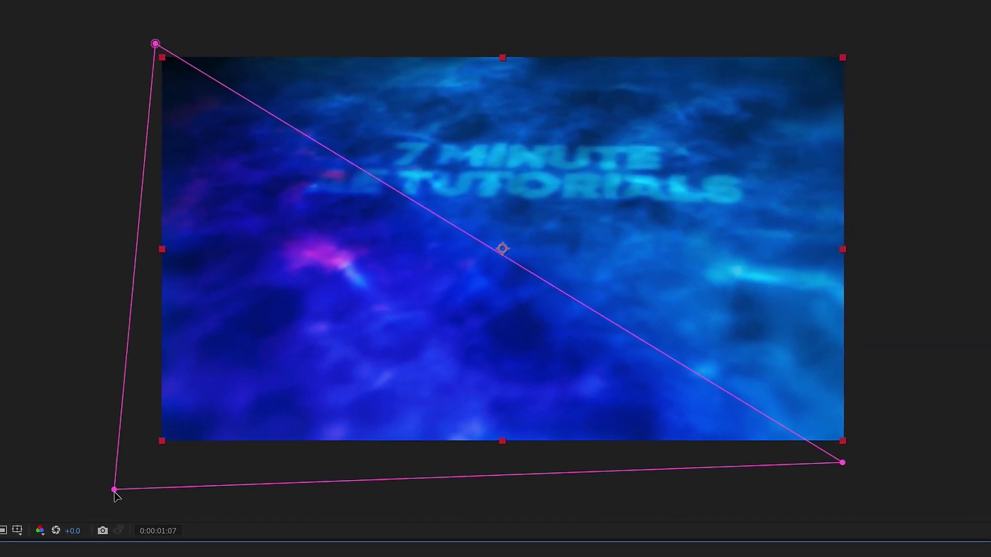
Step: Move the second solid's mask points toward the top edge and make its Fill black
drag(115, 490, 952, 21)
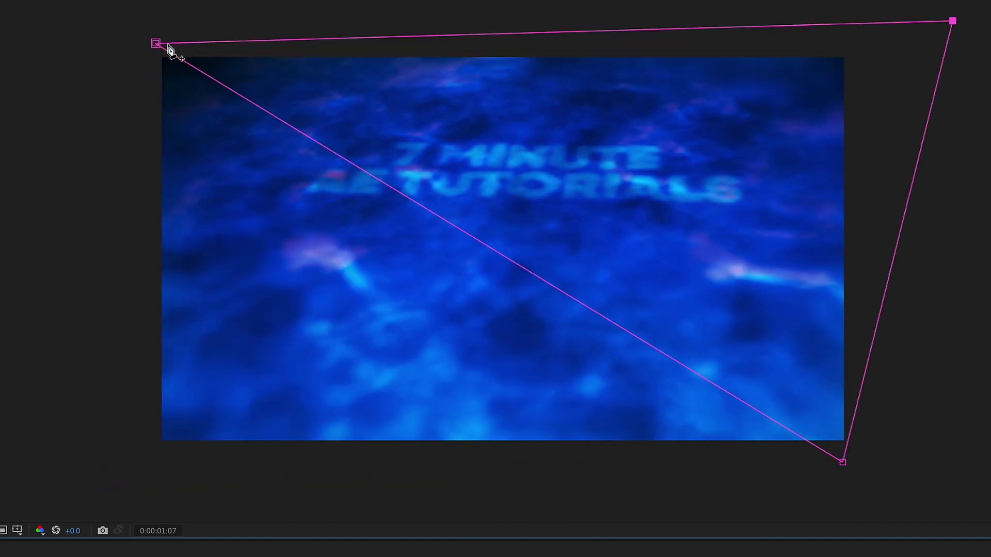
drag(156, 43, 560, 19)
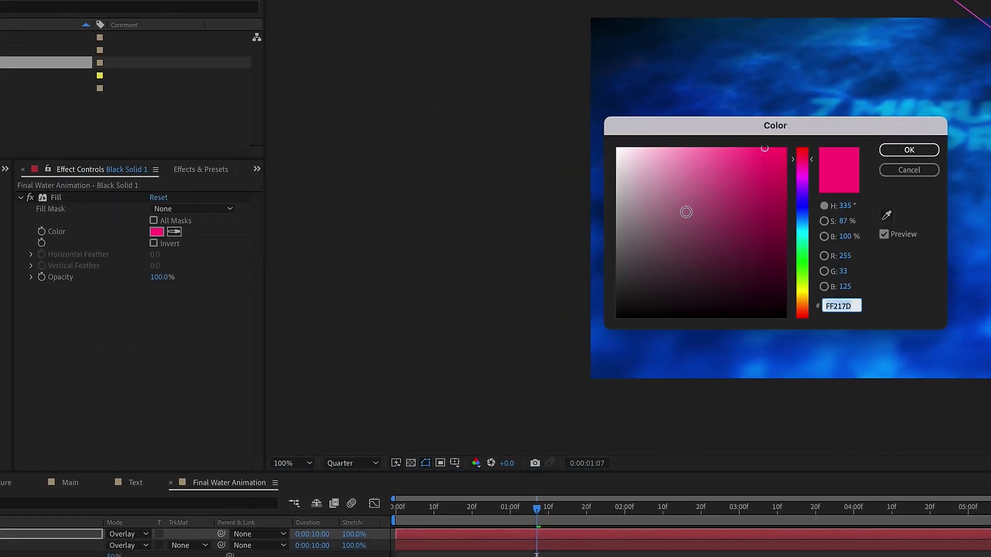
drag(729, 315, 743, 318)
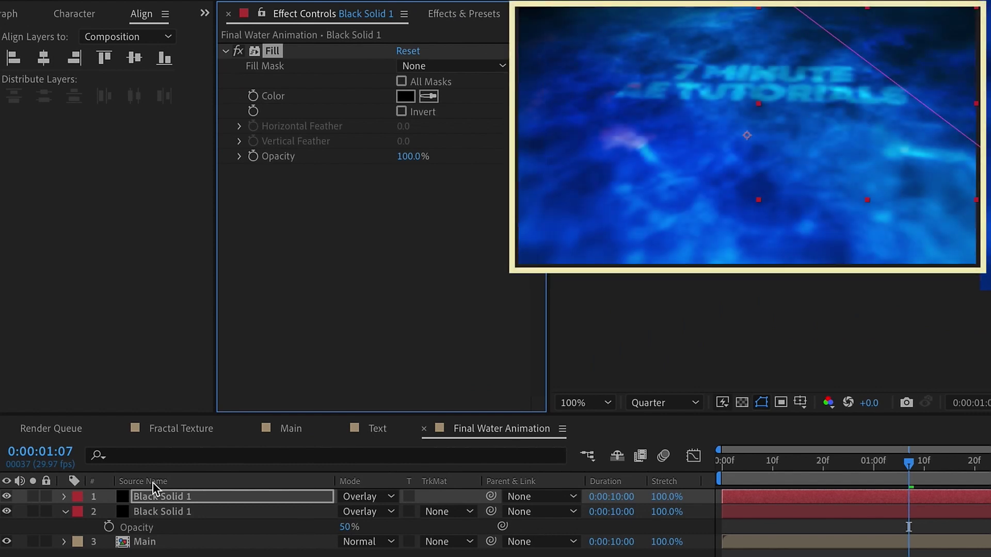
Step: Preview from the first frame and toggle each solid's visibility to compare the overlays
drag(909, 526, 727, 527)
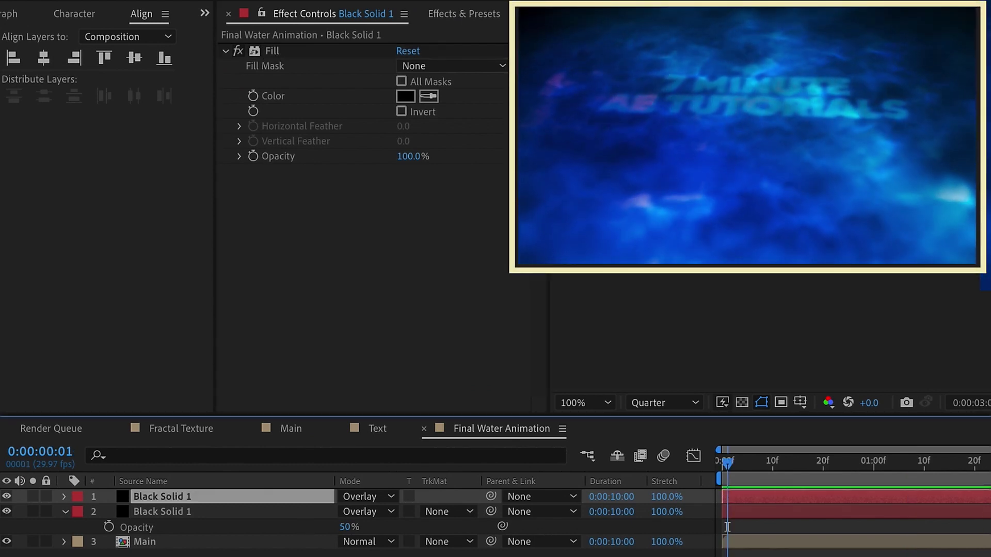
key(space)
key(space)
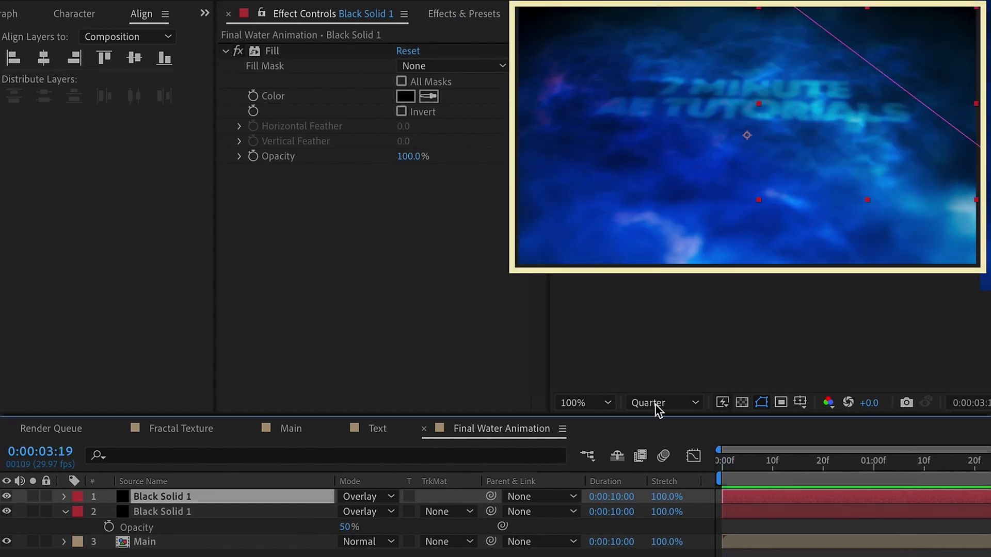
key(Home)
click(21, 516)
click(6, 497)
click(6, 496)
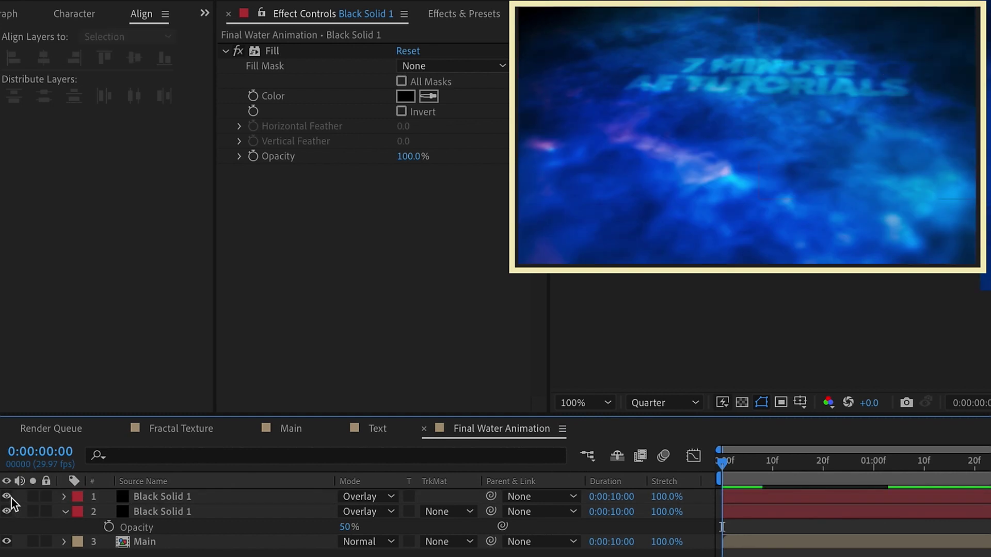
click(7, 511)
click(7, 511)
click(193, 543)
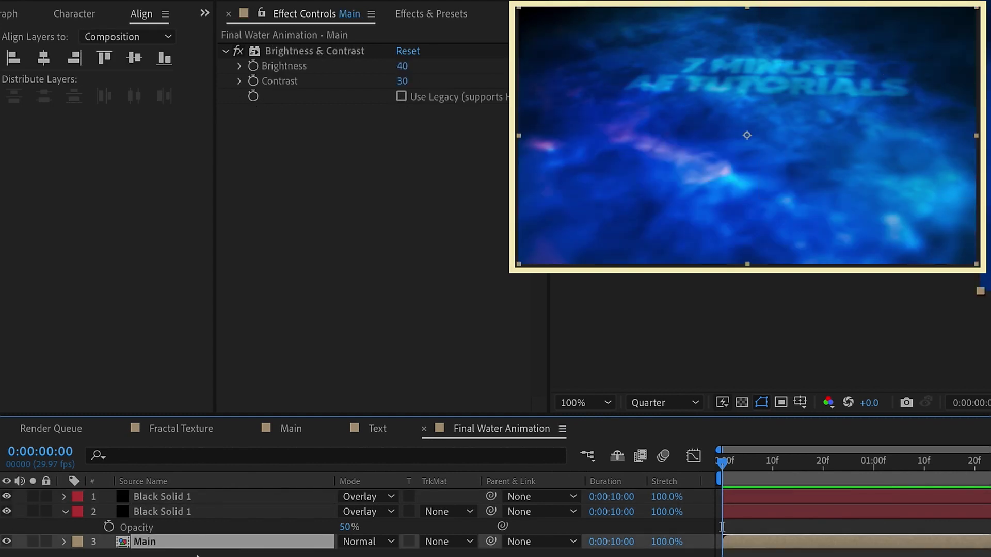
Step: Apply Motion Tile to Main with Mirror Edges on and Output Width and Height 125
click(423, 15)
click(351, 36)
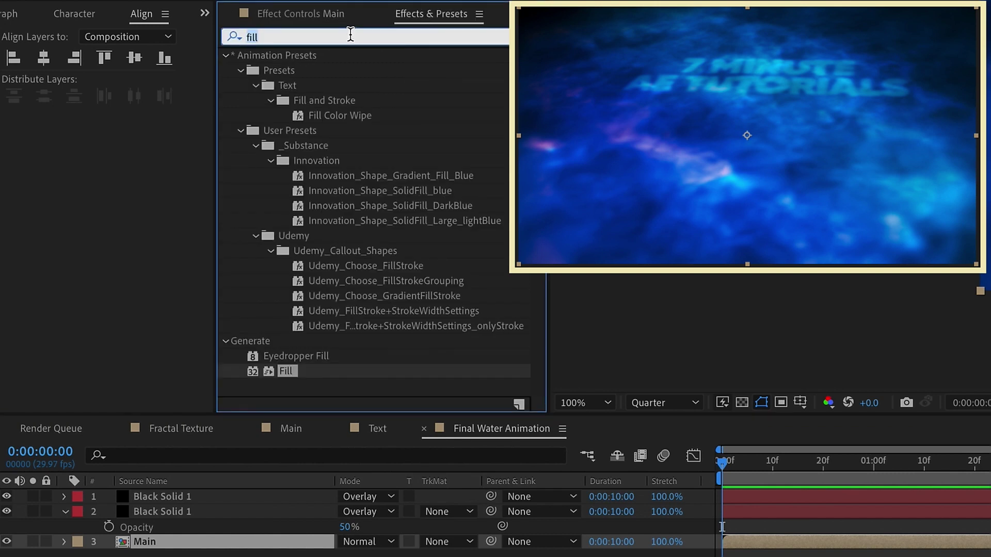
text(motion tile)
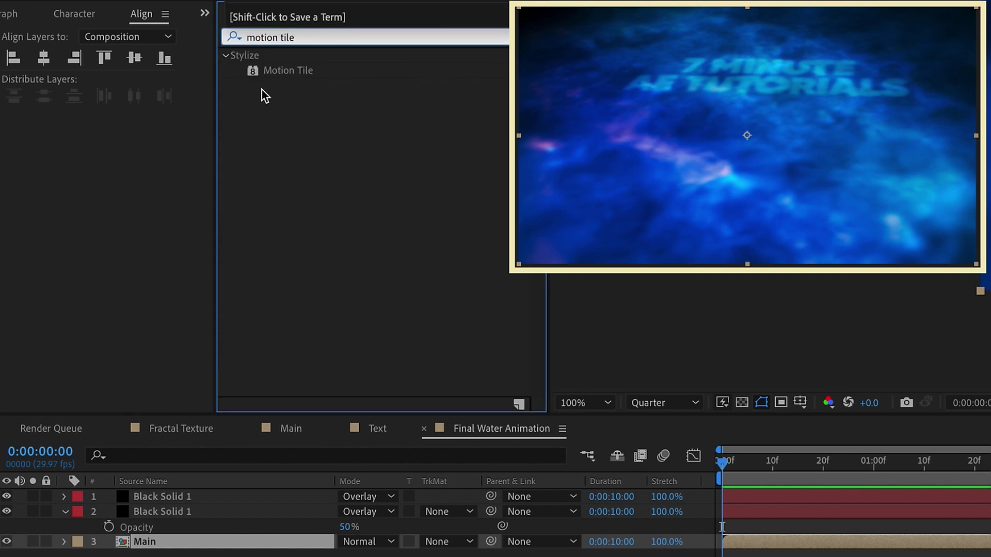
double_click(284, 73)
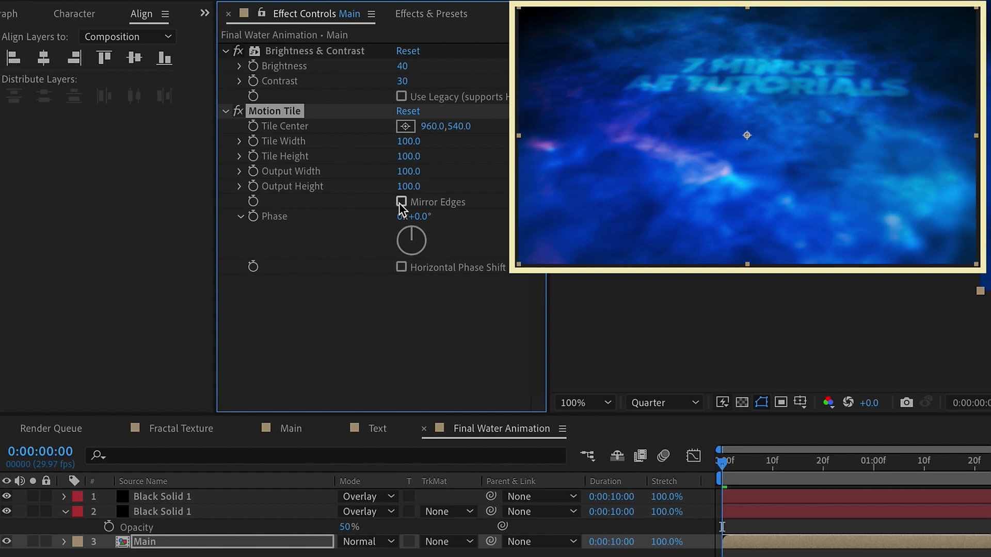
click(410, 172)
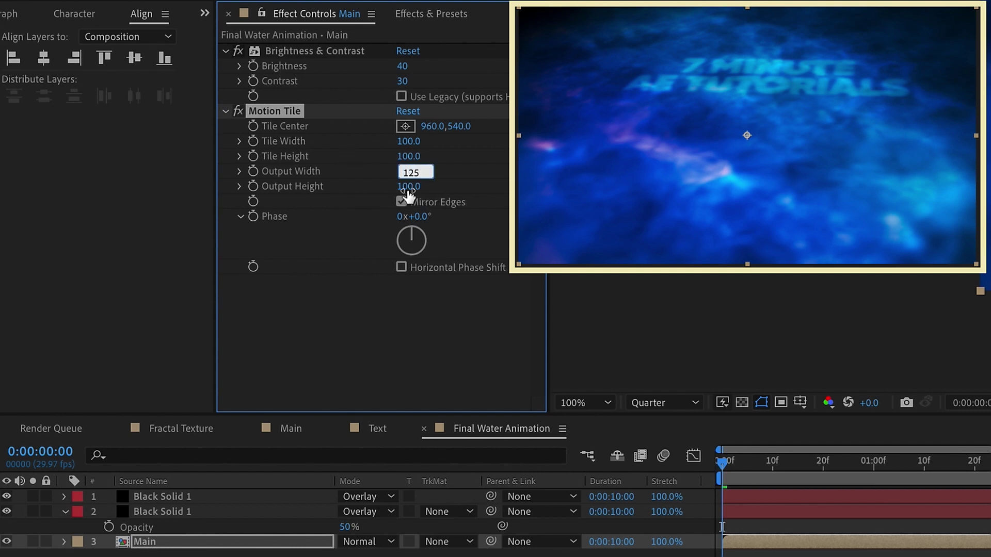
key(Tab)
text(125)
key(Return)
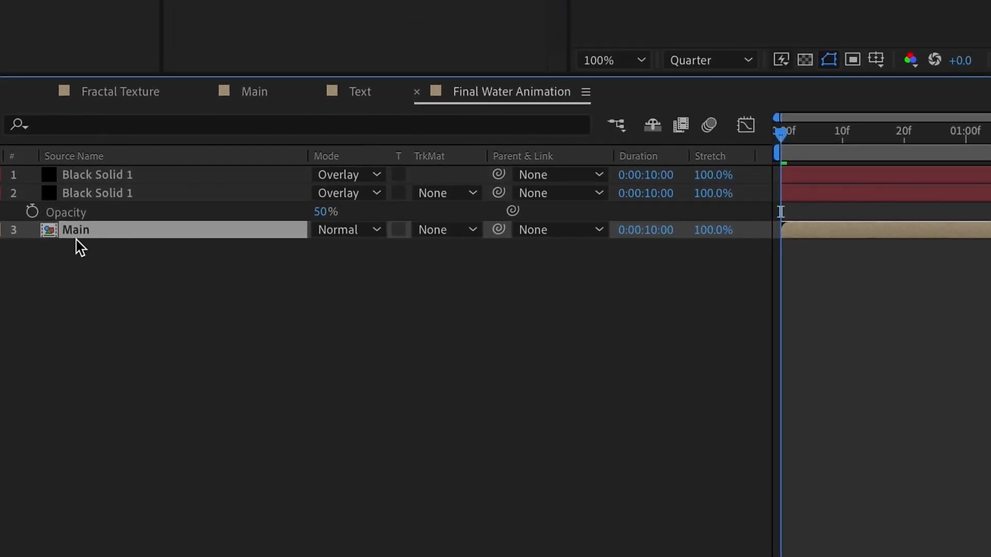
key(p)
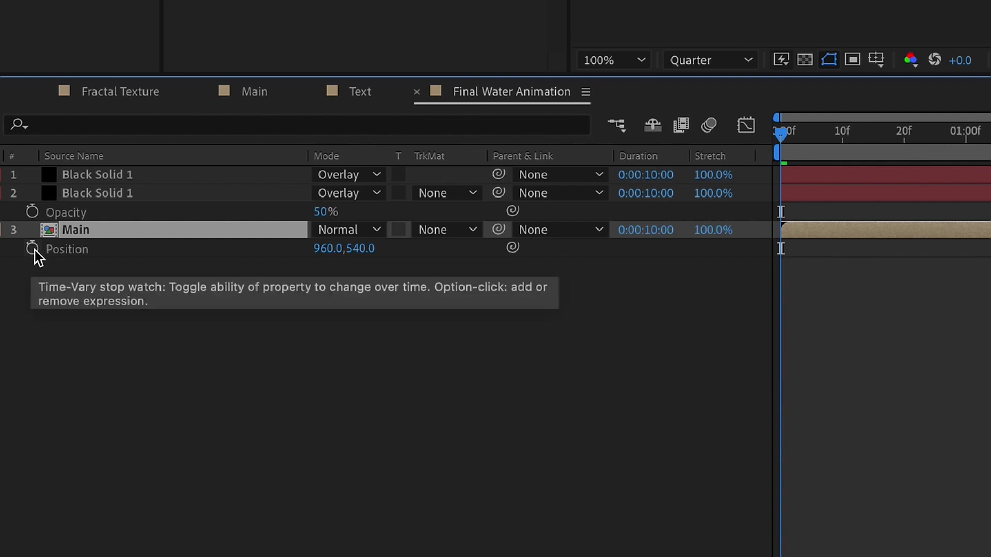
Step: Add a wiggle(2,4) expression to Main's Position and scrub to check it
alt+click(32, 249)
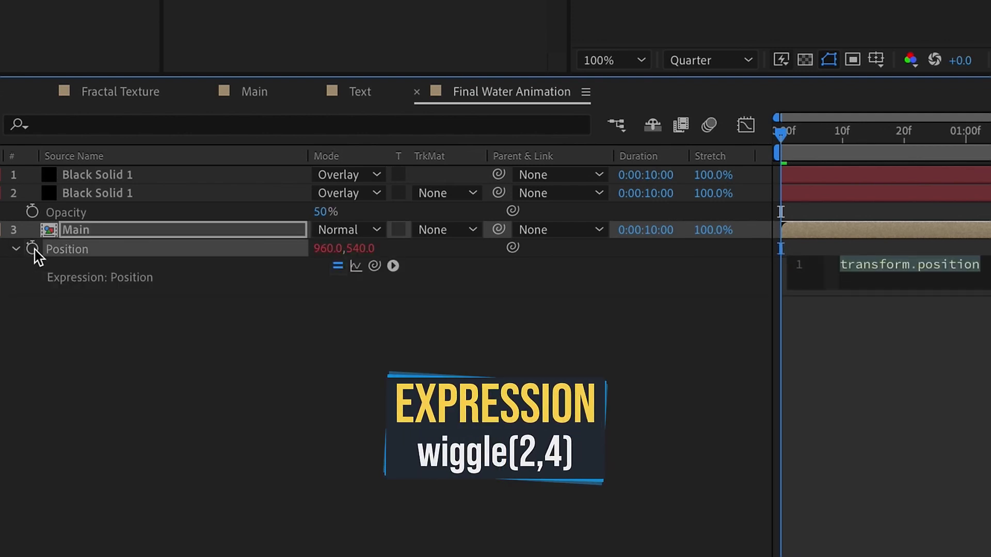
text(wiggle(2,4)
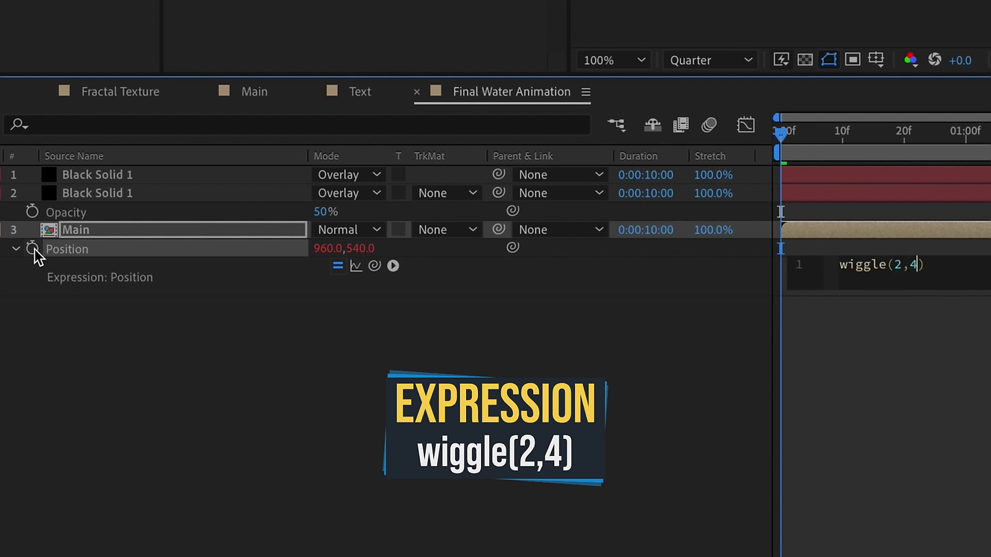
drag(842, 132, 787, 132)
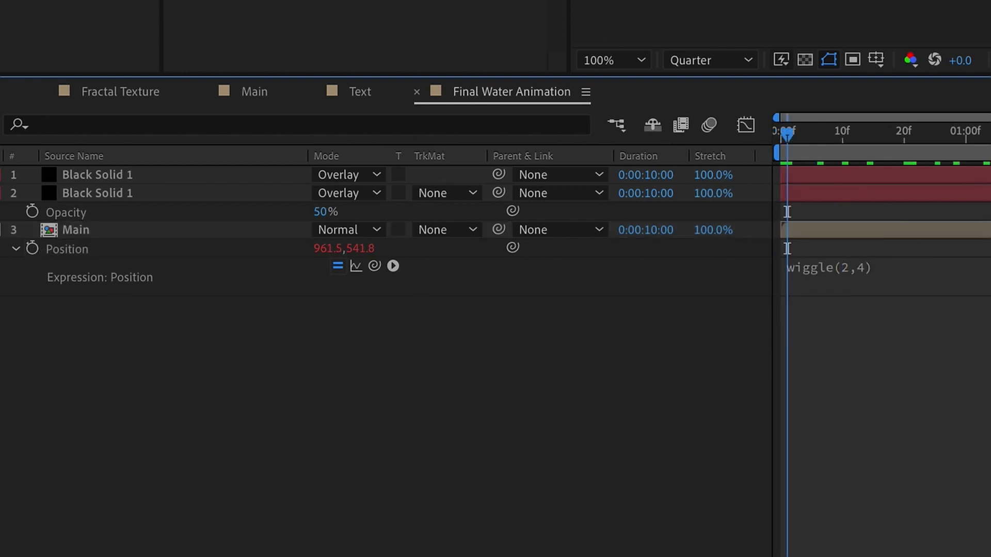
Step: Make Main a 3D layer and add a wiggle(2,3) expression to X Rotation
key(F4)
click(433, 229)
click(91, 232)
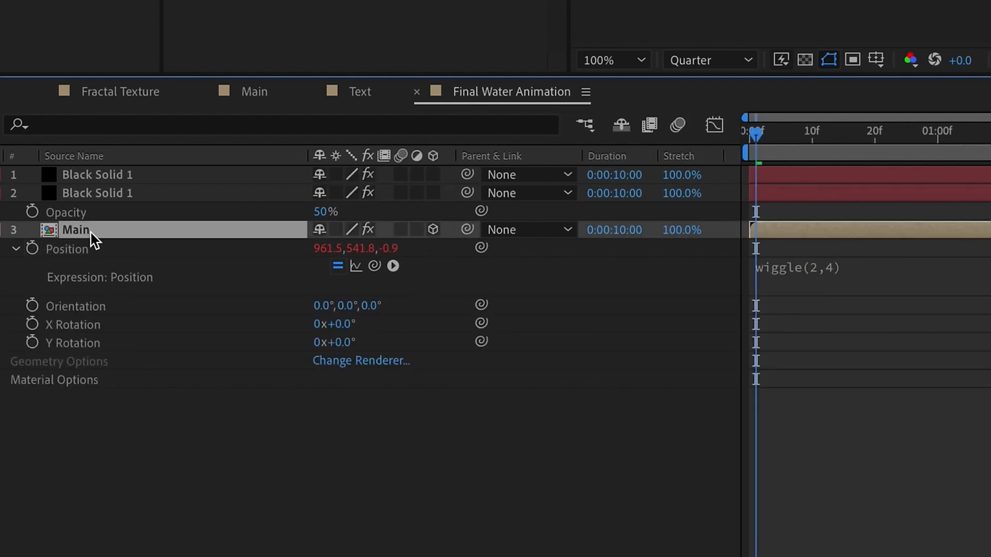
key(r)
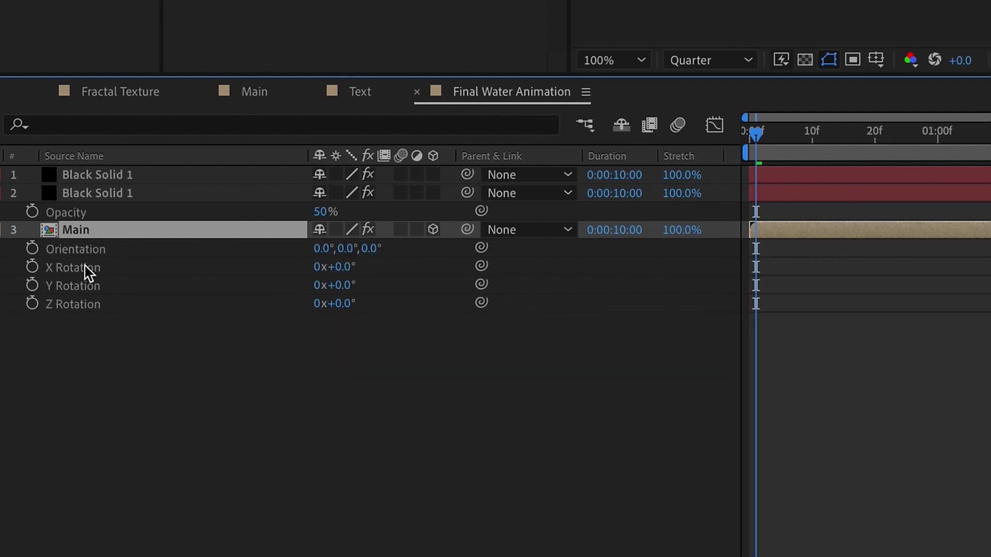
alt+click(33, 268)
text(wiggle92)
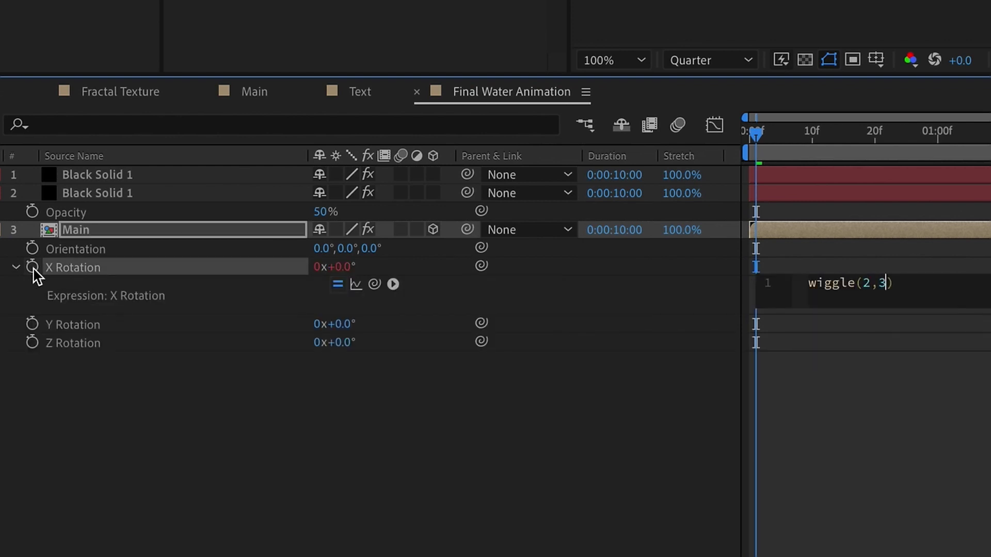
Step: Copy the X Rotation wiggle expression onto Y Rotation and Z Rotation
right_click(65, 267)
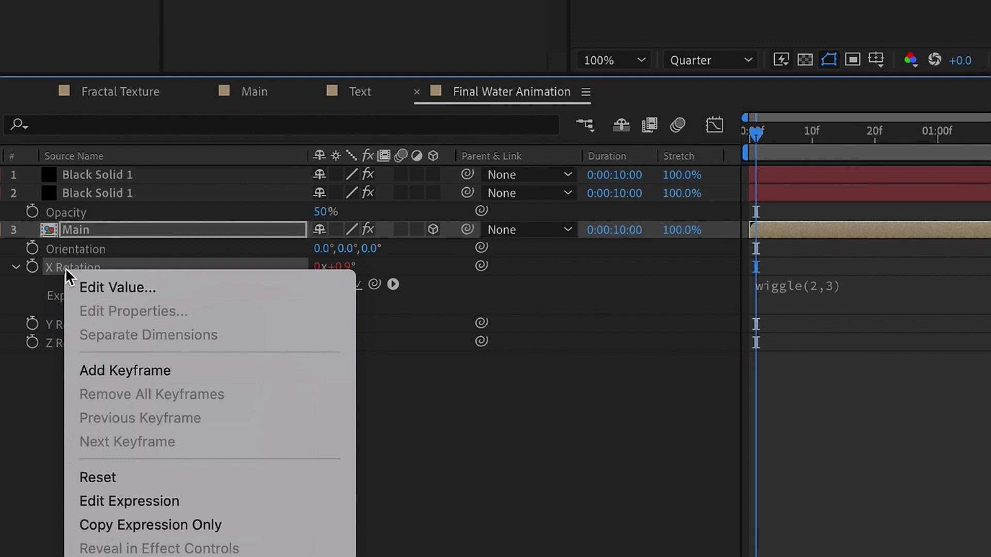
click(176, 529)
click(78, 325)
key(super+v)
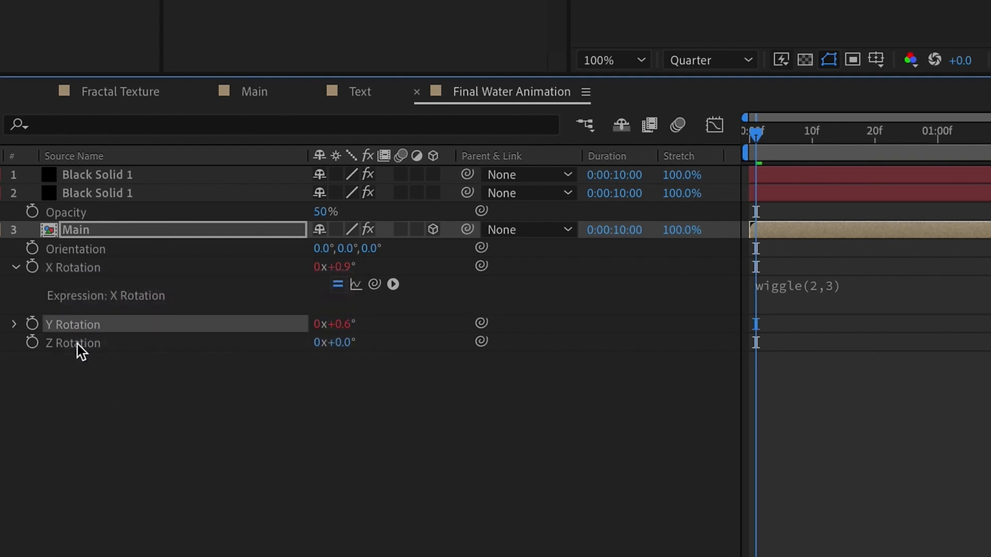
click(77, 343)
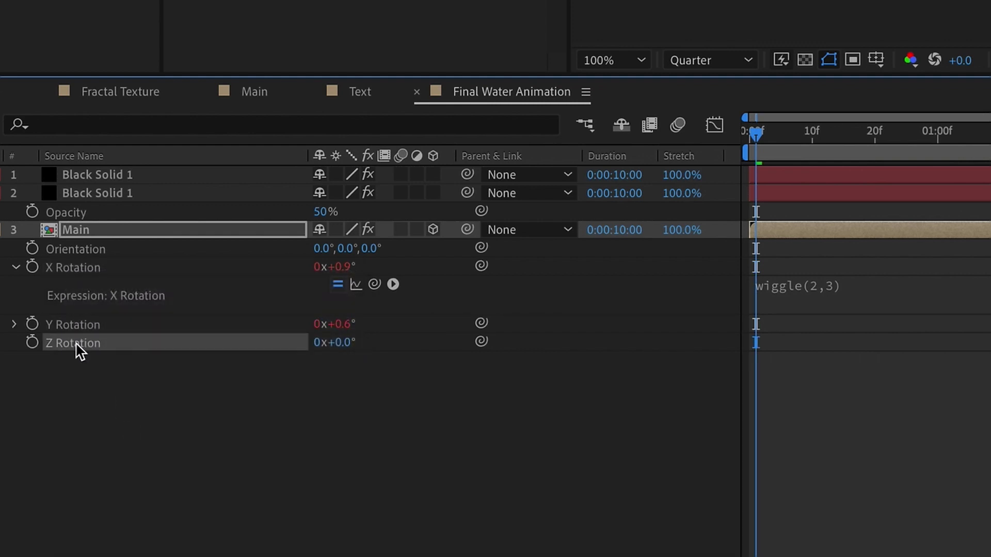
key(super+v)
click(102, 235)
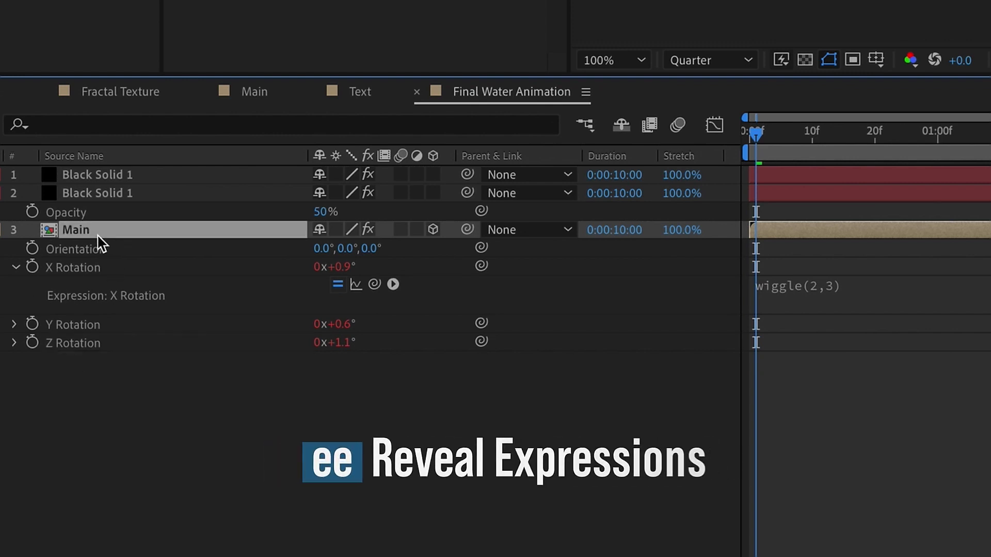
Step: Change Y Rotation's expression to wiggle(.5,1) and Z Rotation's to wiggle(.3,1)
key(e)
key(e)
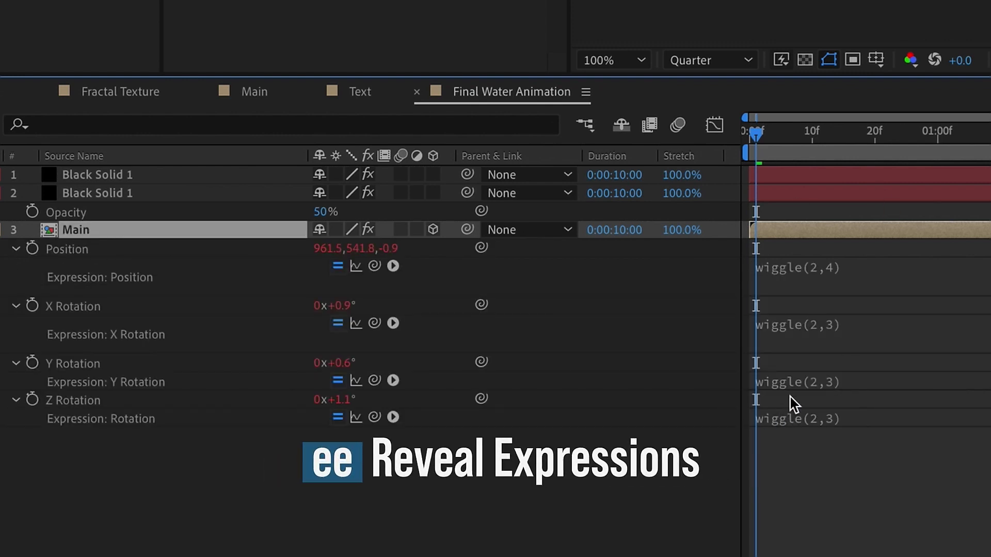
click(812, 383)
click(869, 376)
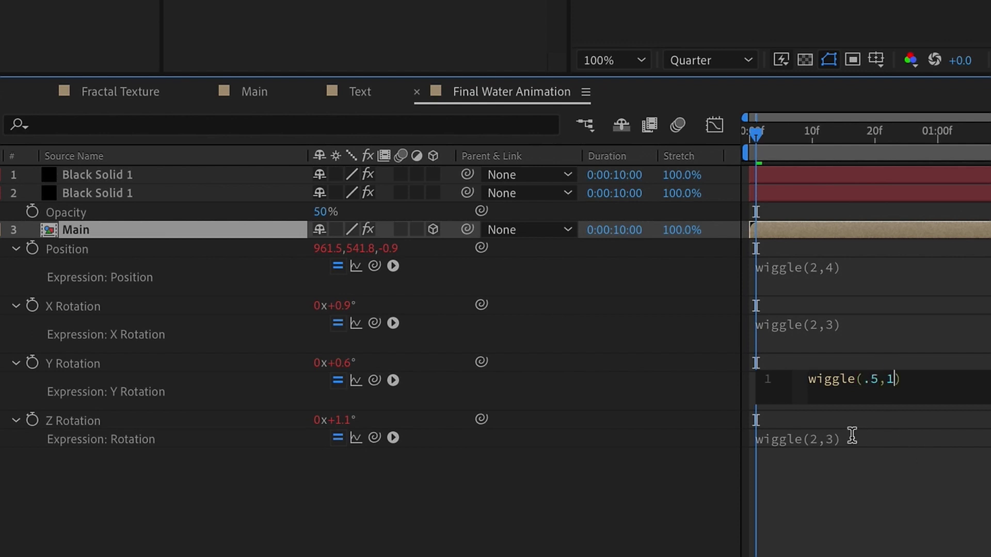
click(827, 435)
click(873, 436)
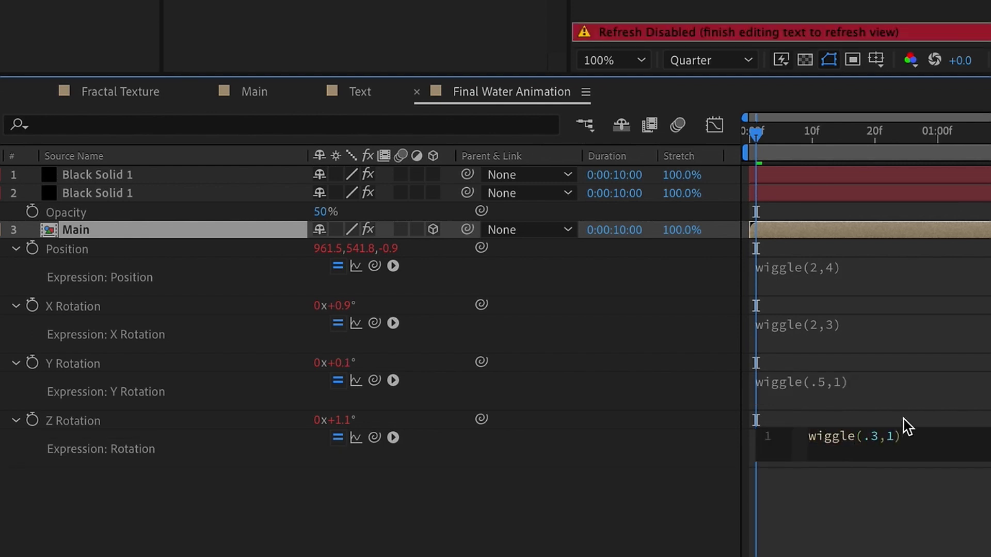
click(728, 537)
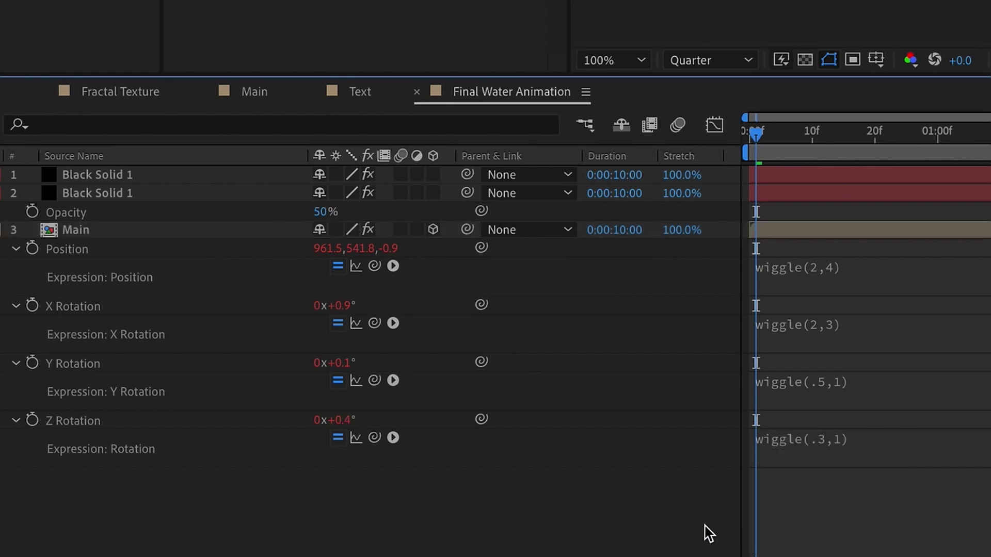